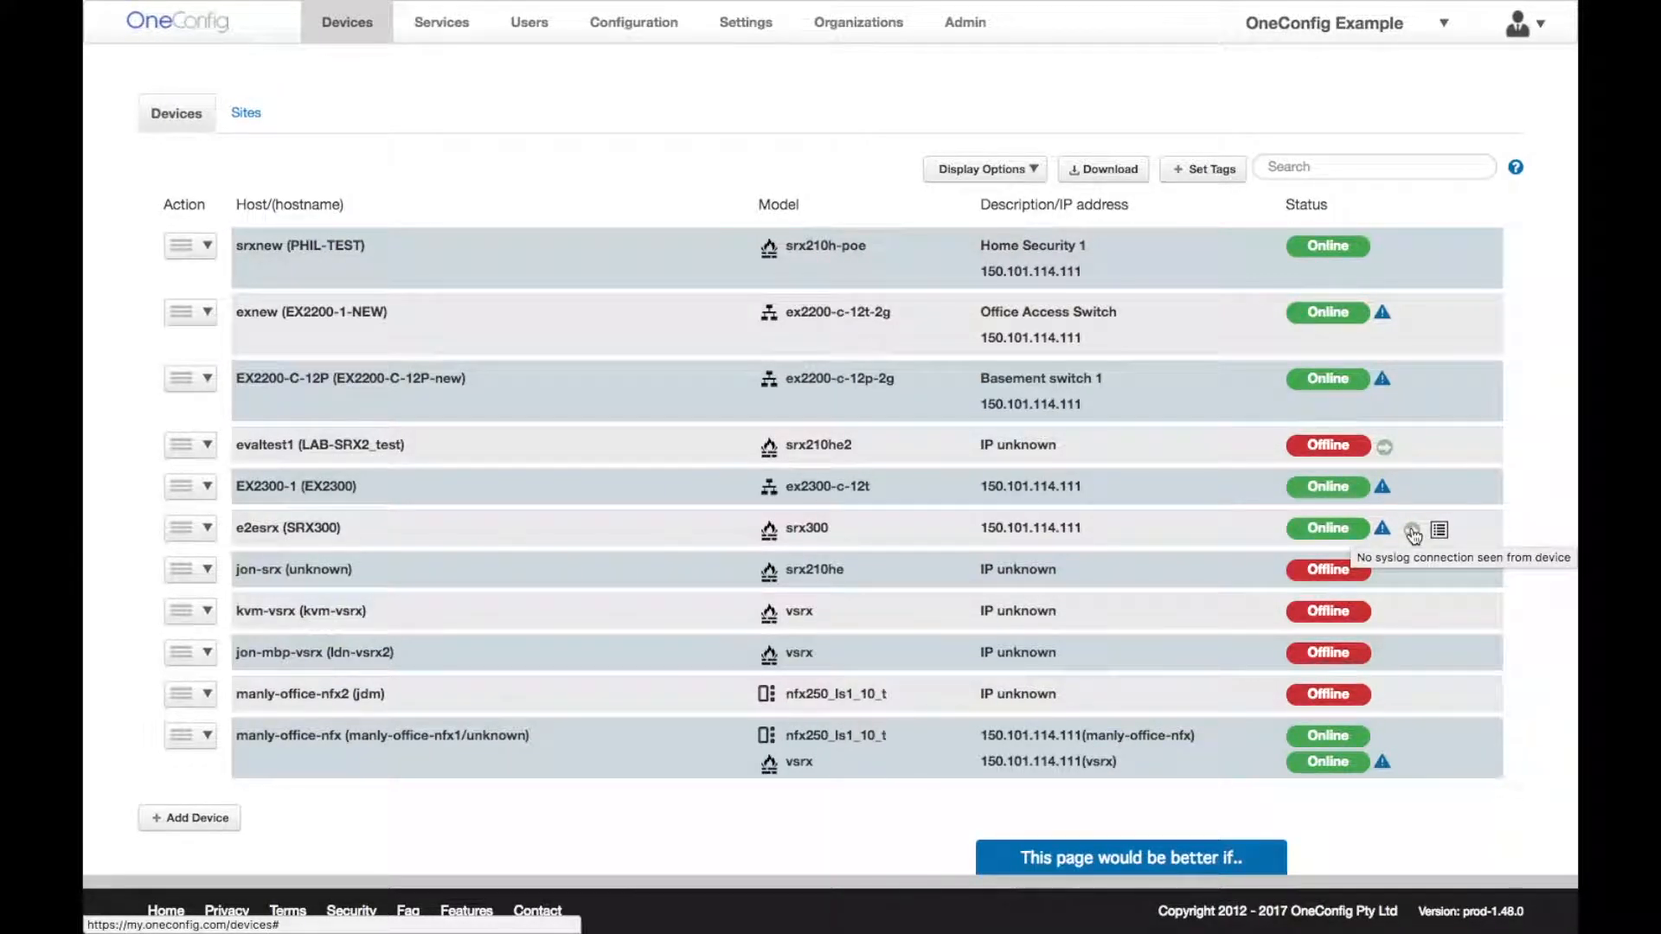
- Search the device list for 'demo', turning the Device tags / sites display on and back off
left_click(1009, 172)
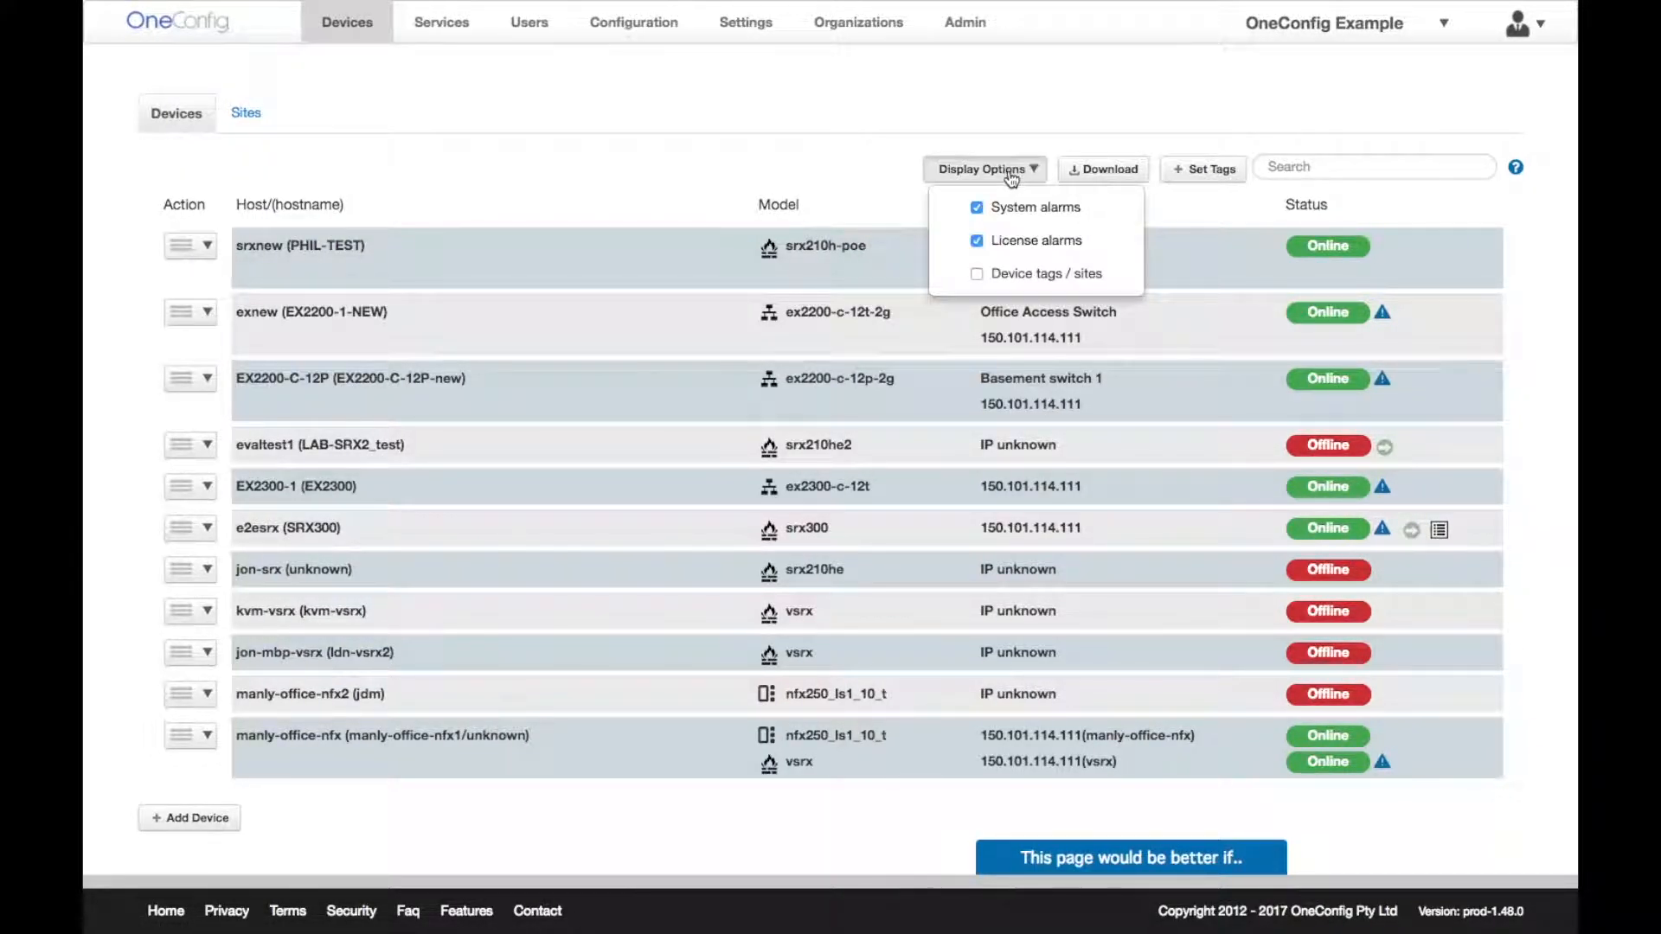
left_click(980, 276)
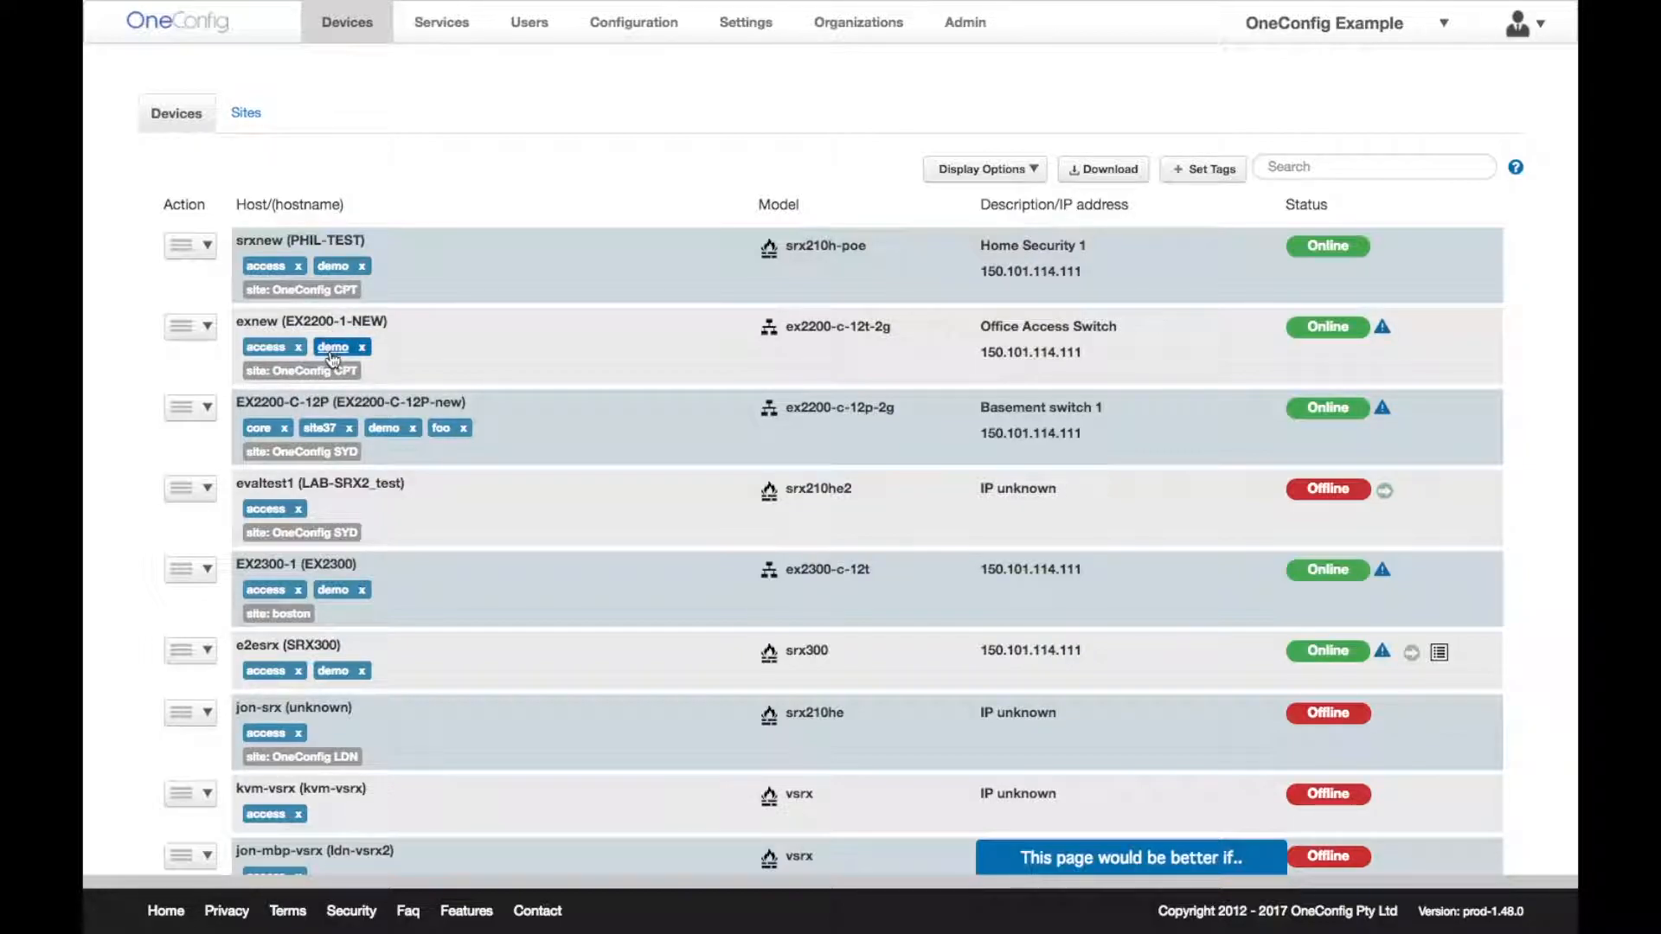
left_click(1374, 167)
type("demo")
key("Return")
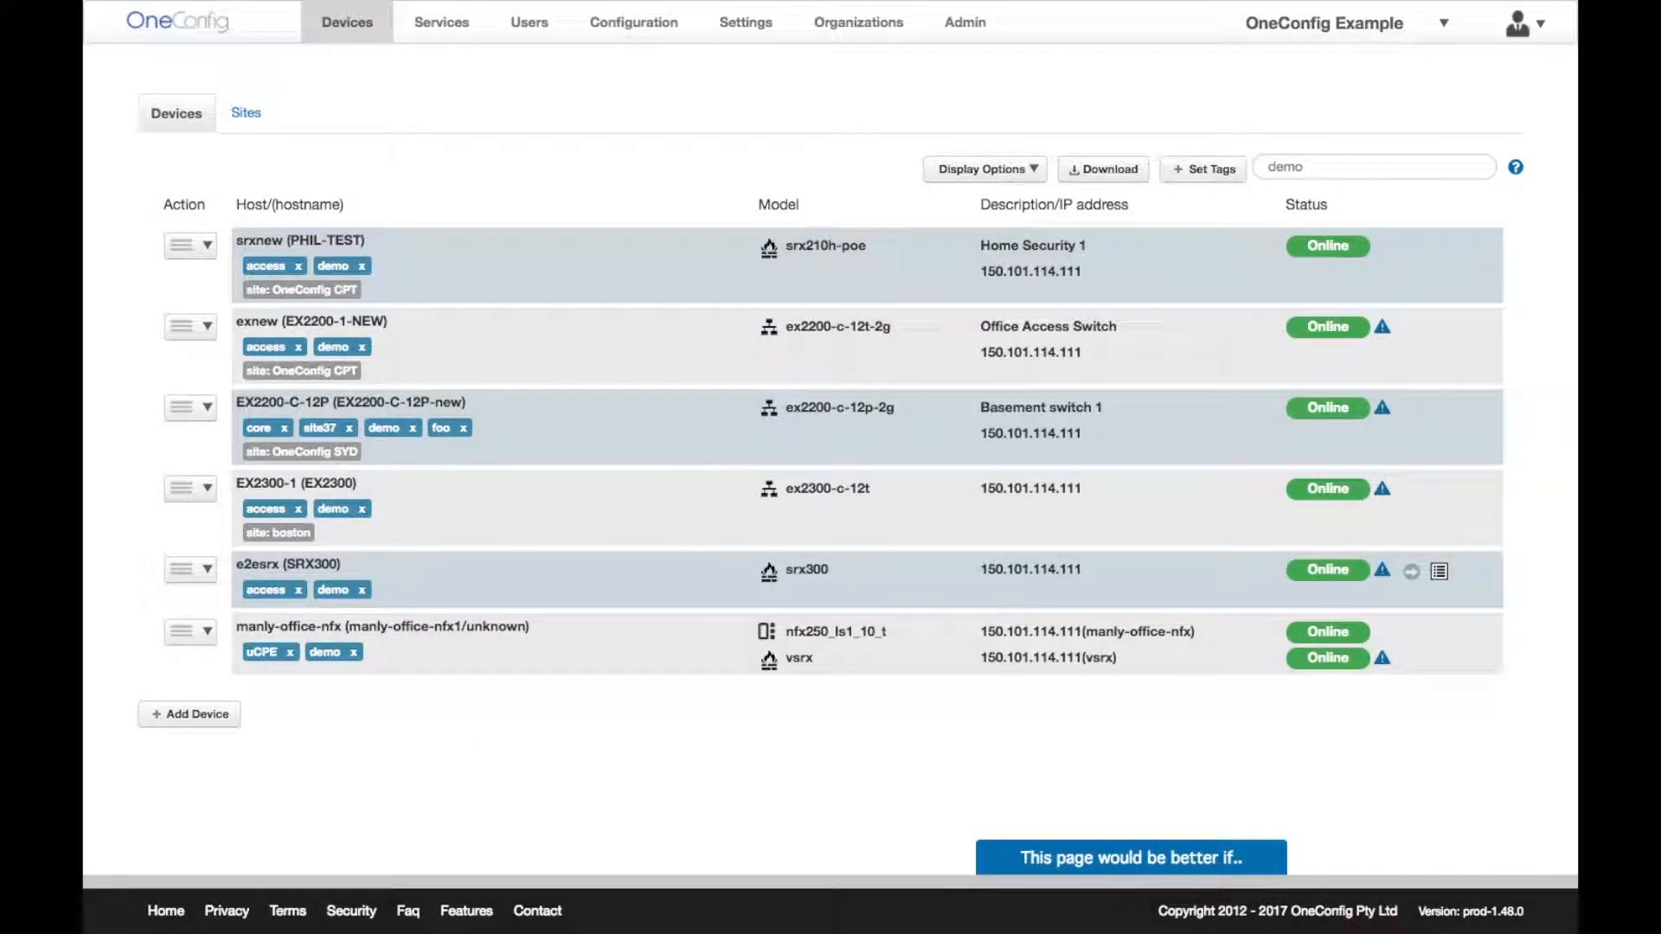
left_click(1032, 175)
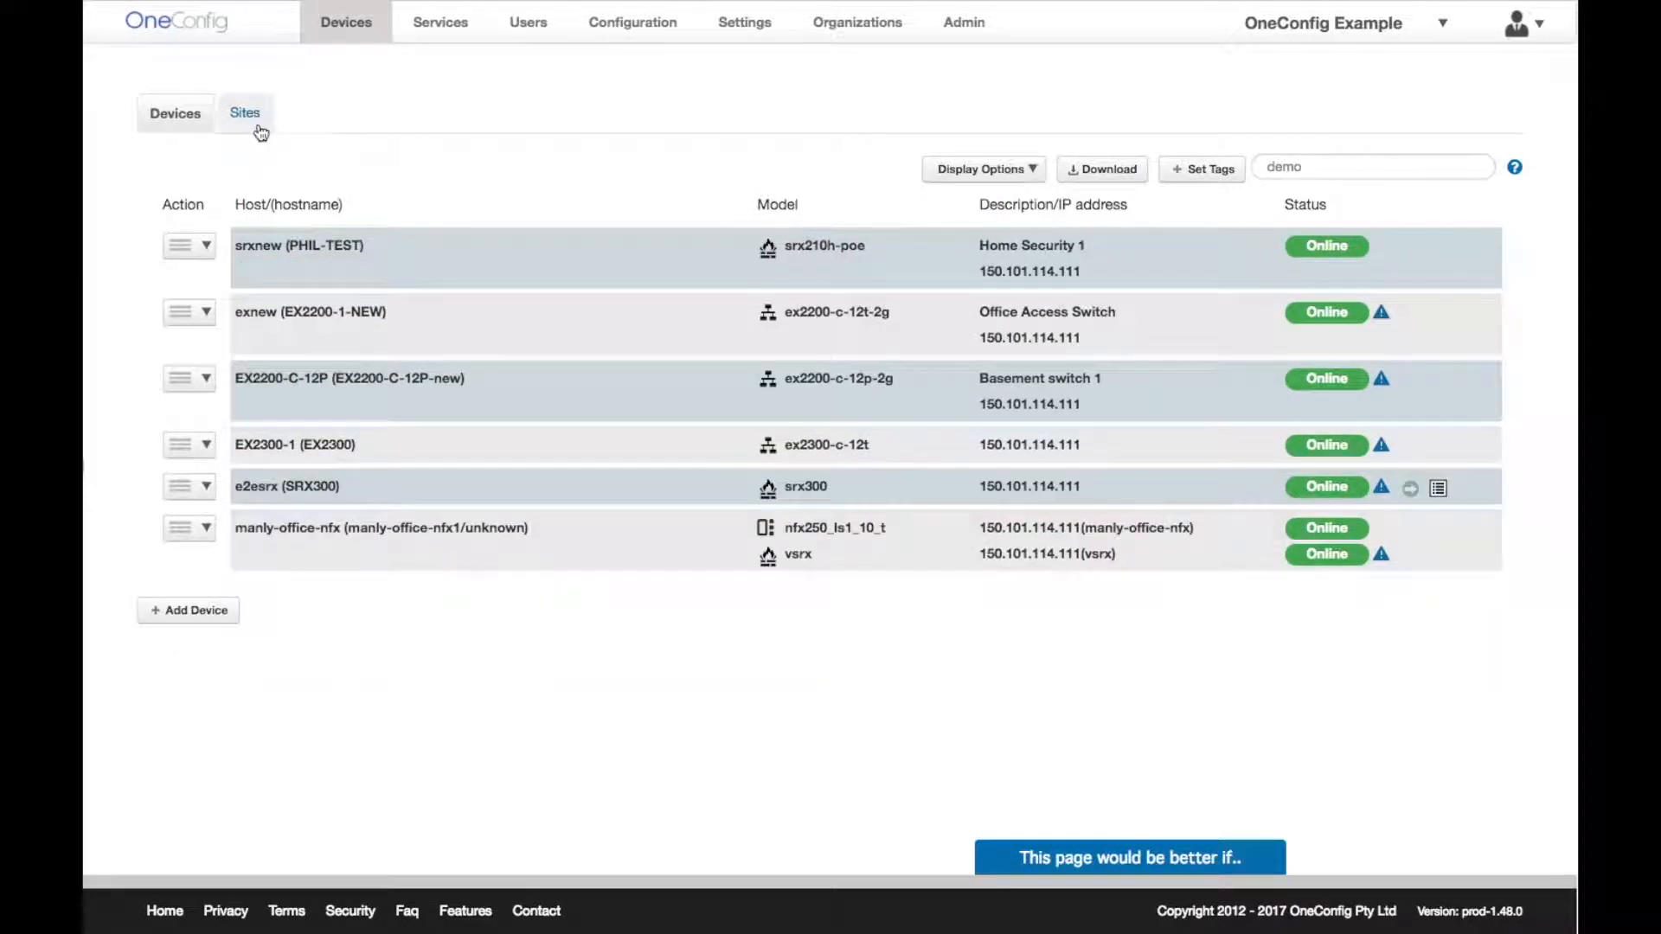
- Pick the Sydney site on the Sites map and list its devices
left_click(246, 116)
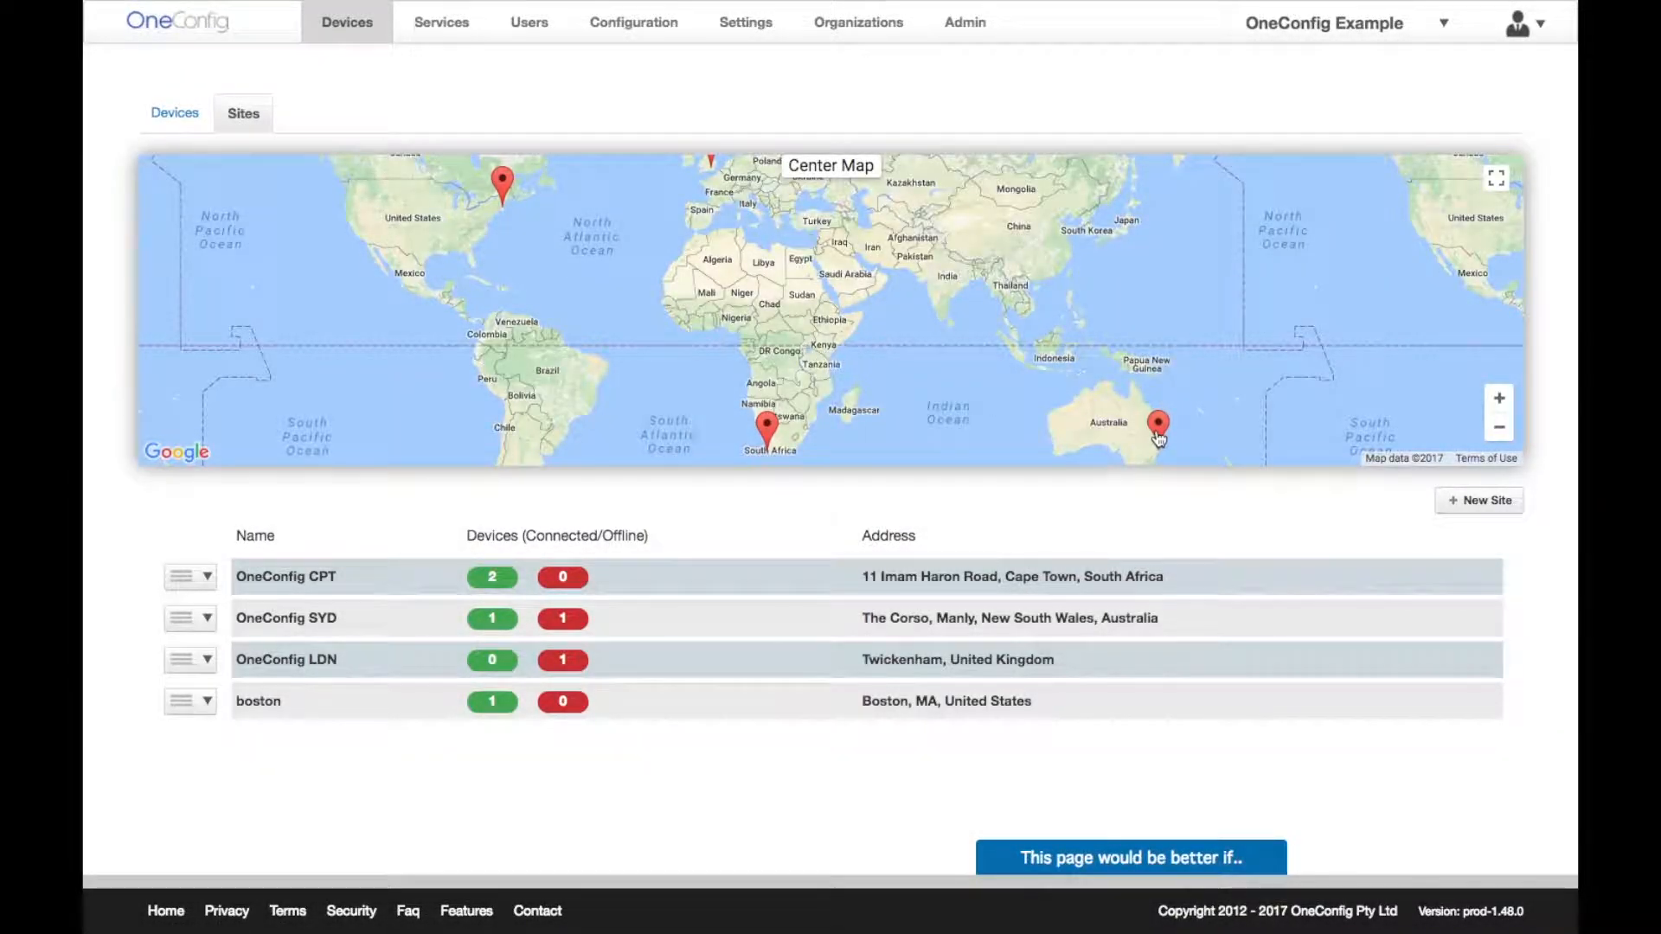
left_click(1158, 437)
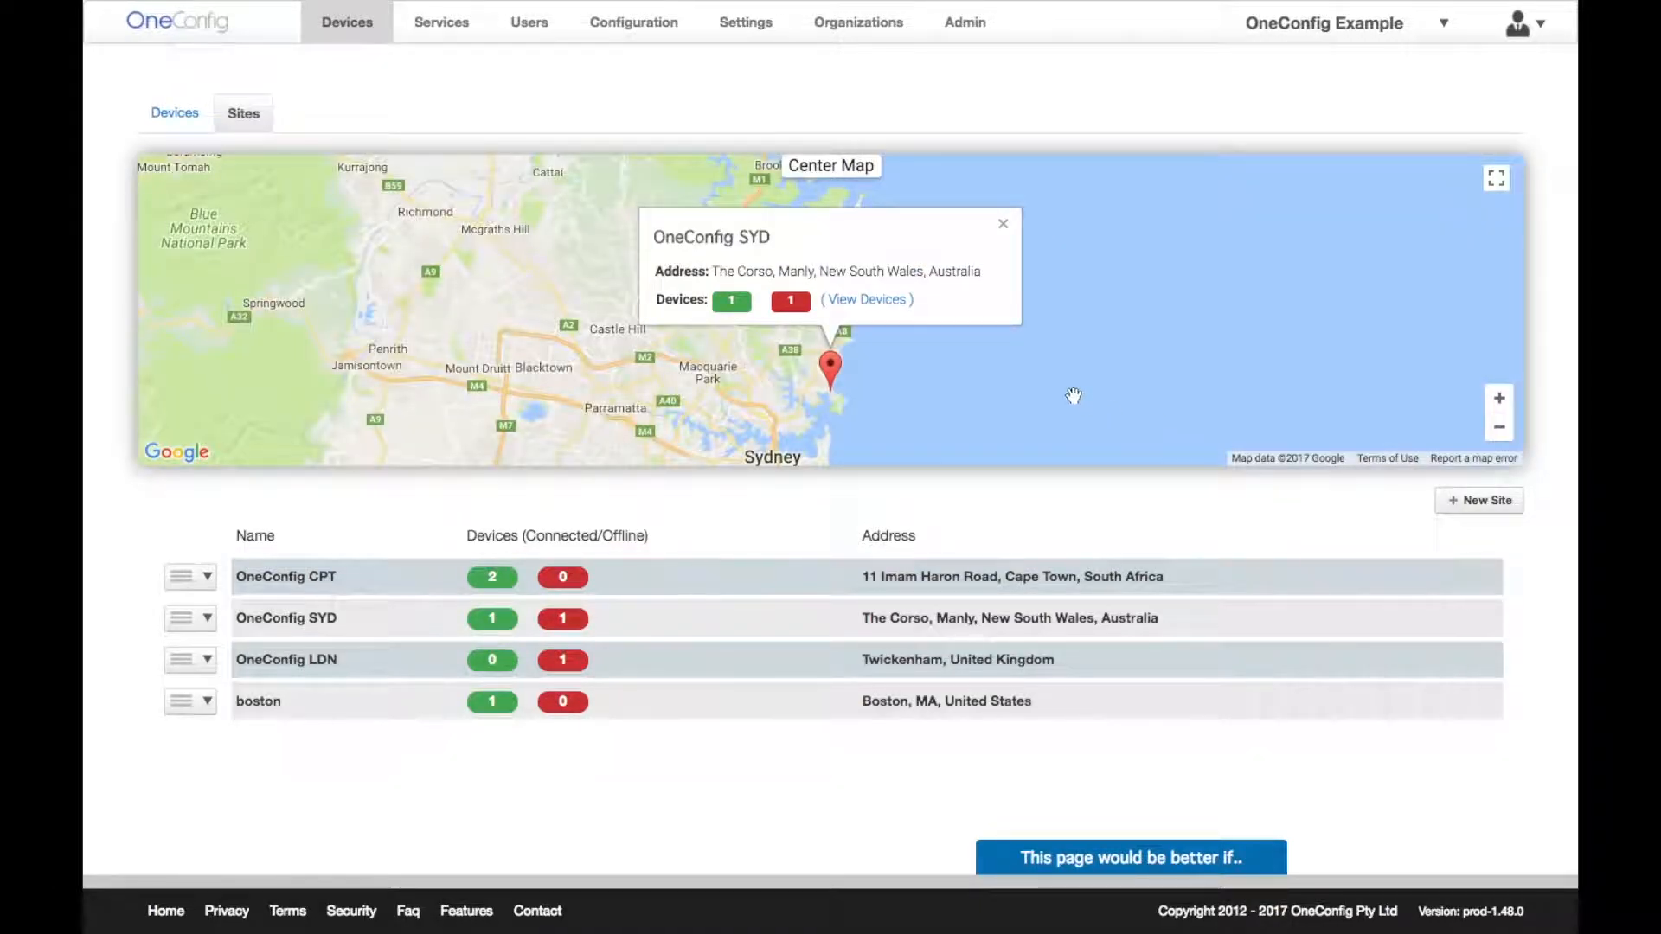
left_click(872, 301)
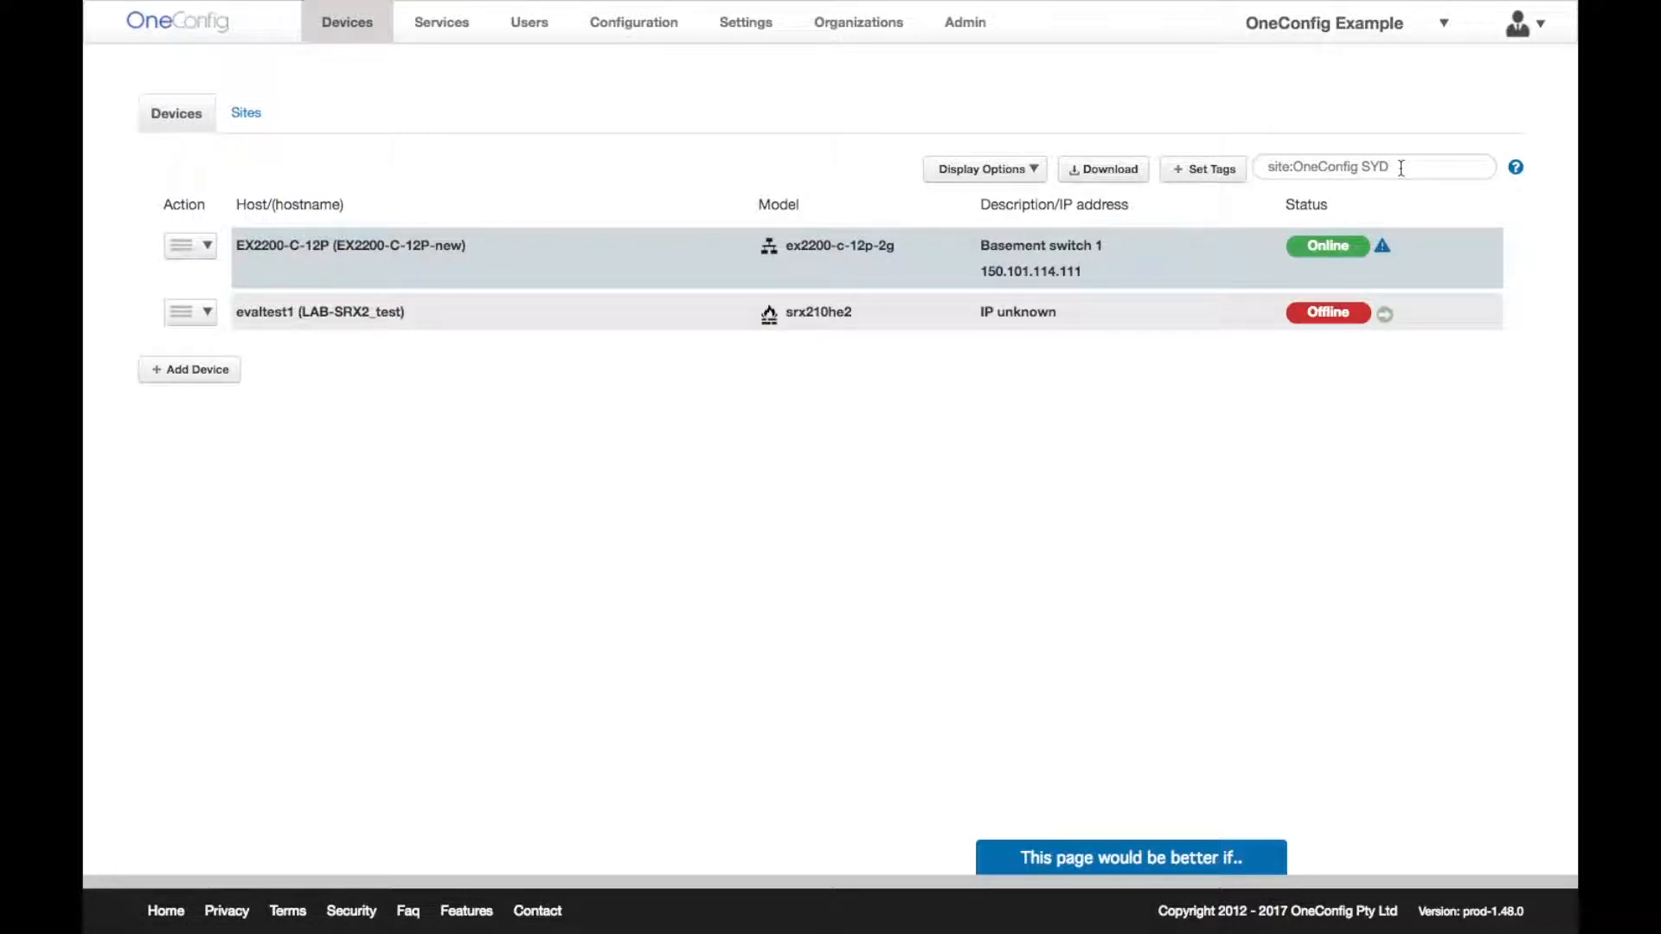
- Delete the OneConfig SYD site filter from the search box and reload the list
left_click_drag(1402, 164, 1261, 162)
key("BackSpace")
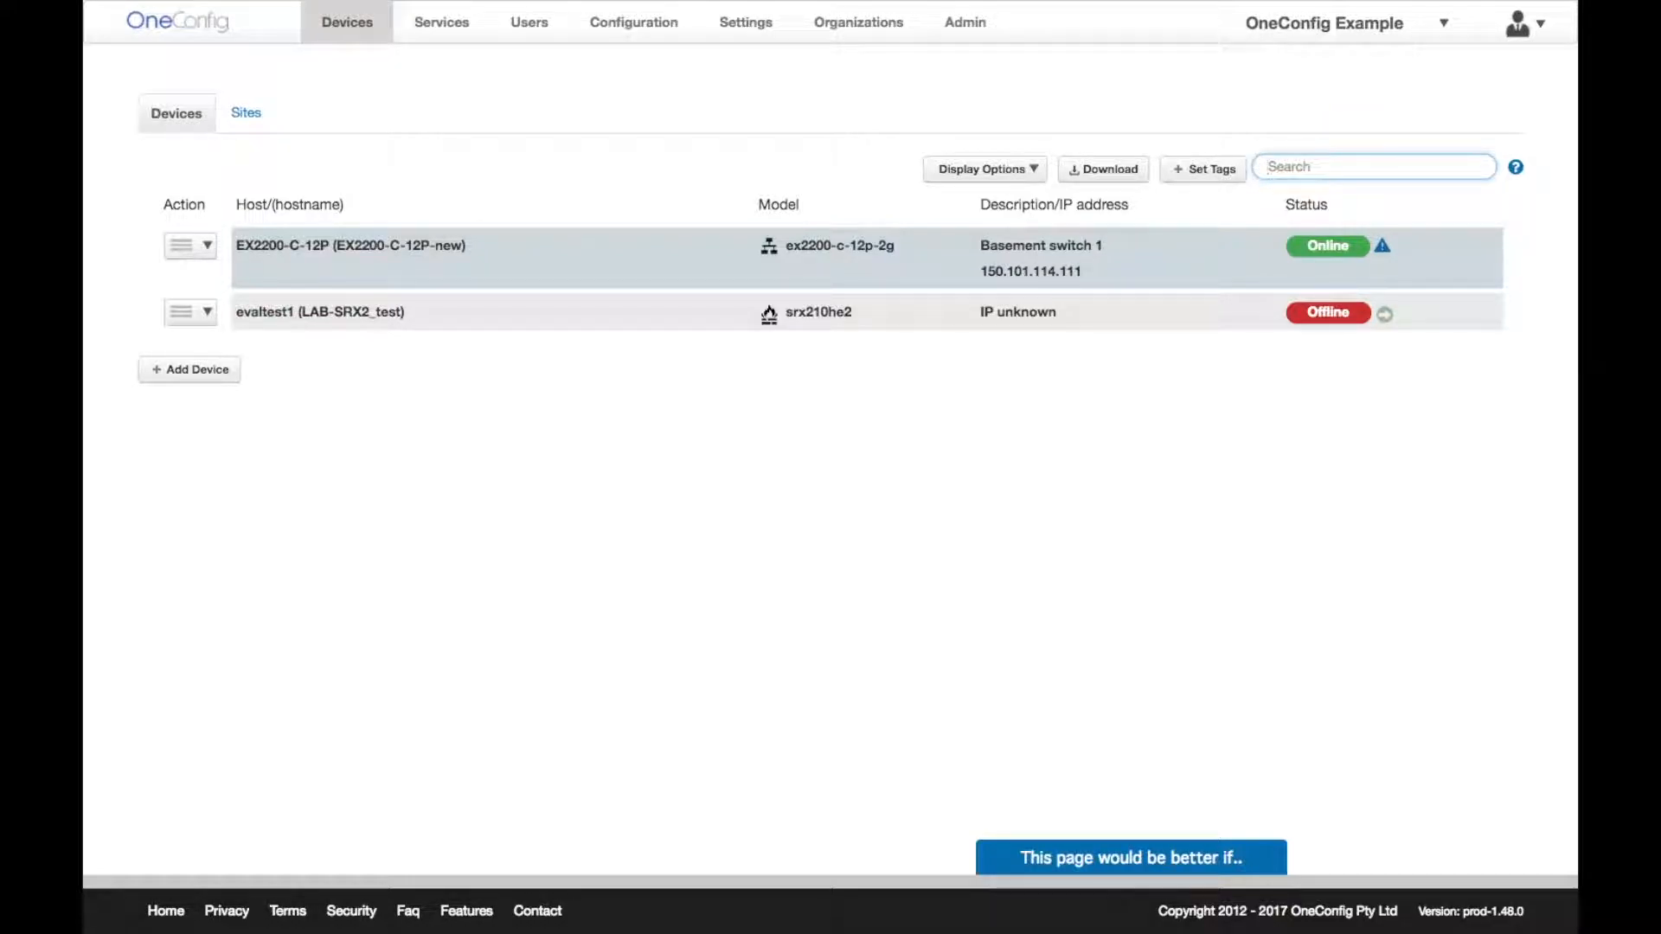
key("Return")
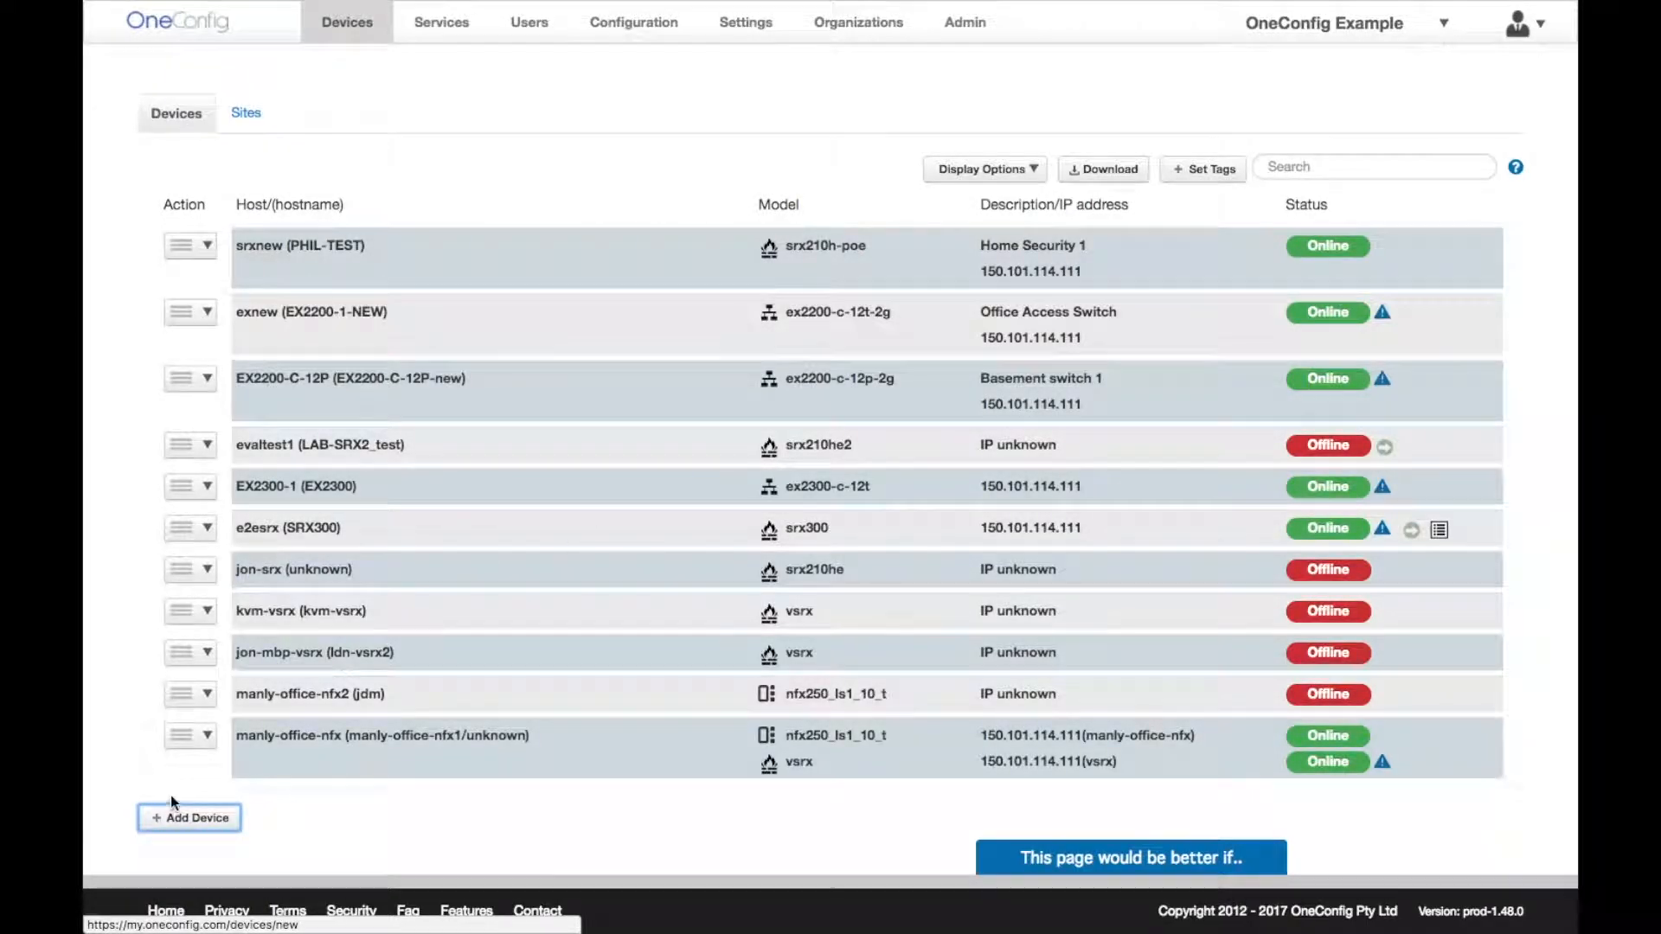
- Create switch device BostonOffice, then select its generated configlet text and close it
left_click(174, 809)
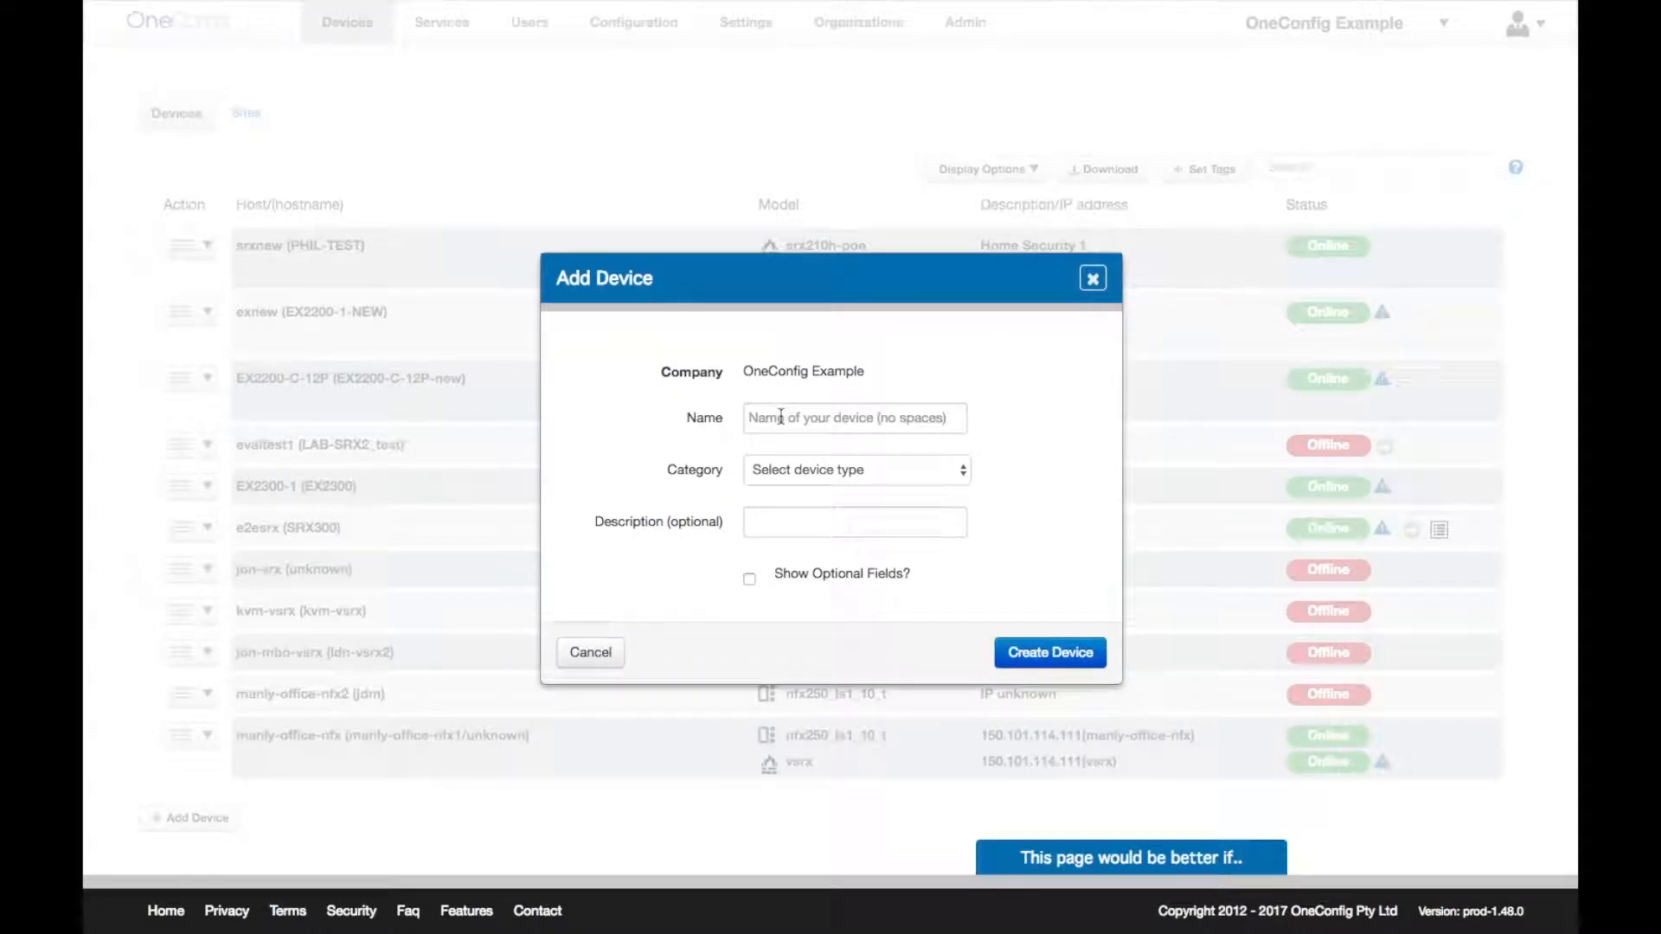
left_click(781, 417)
type("BostonOffice")
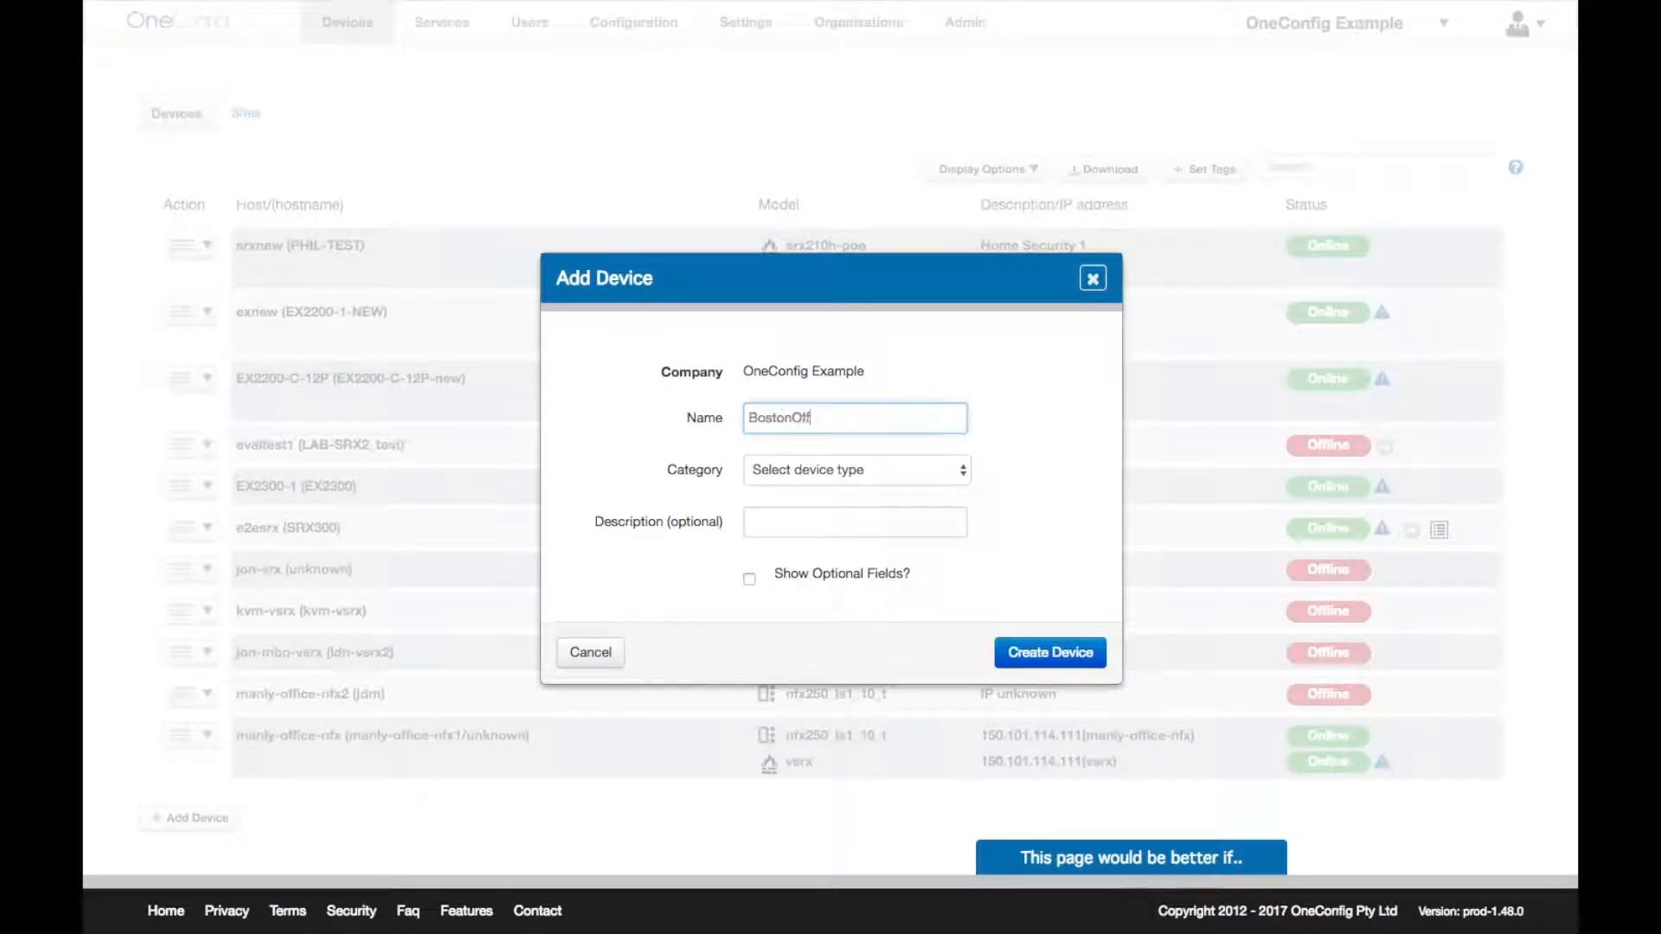
left_click(798, 469)
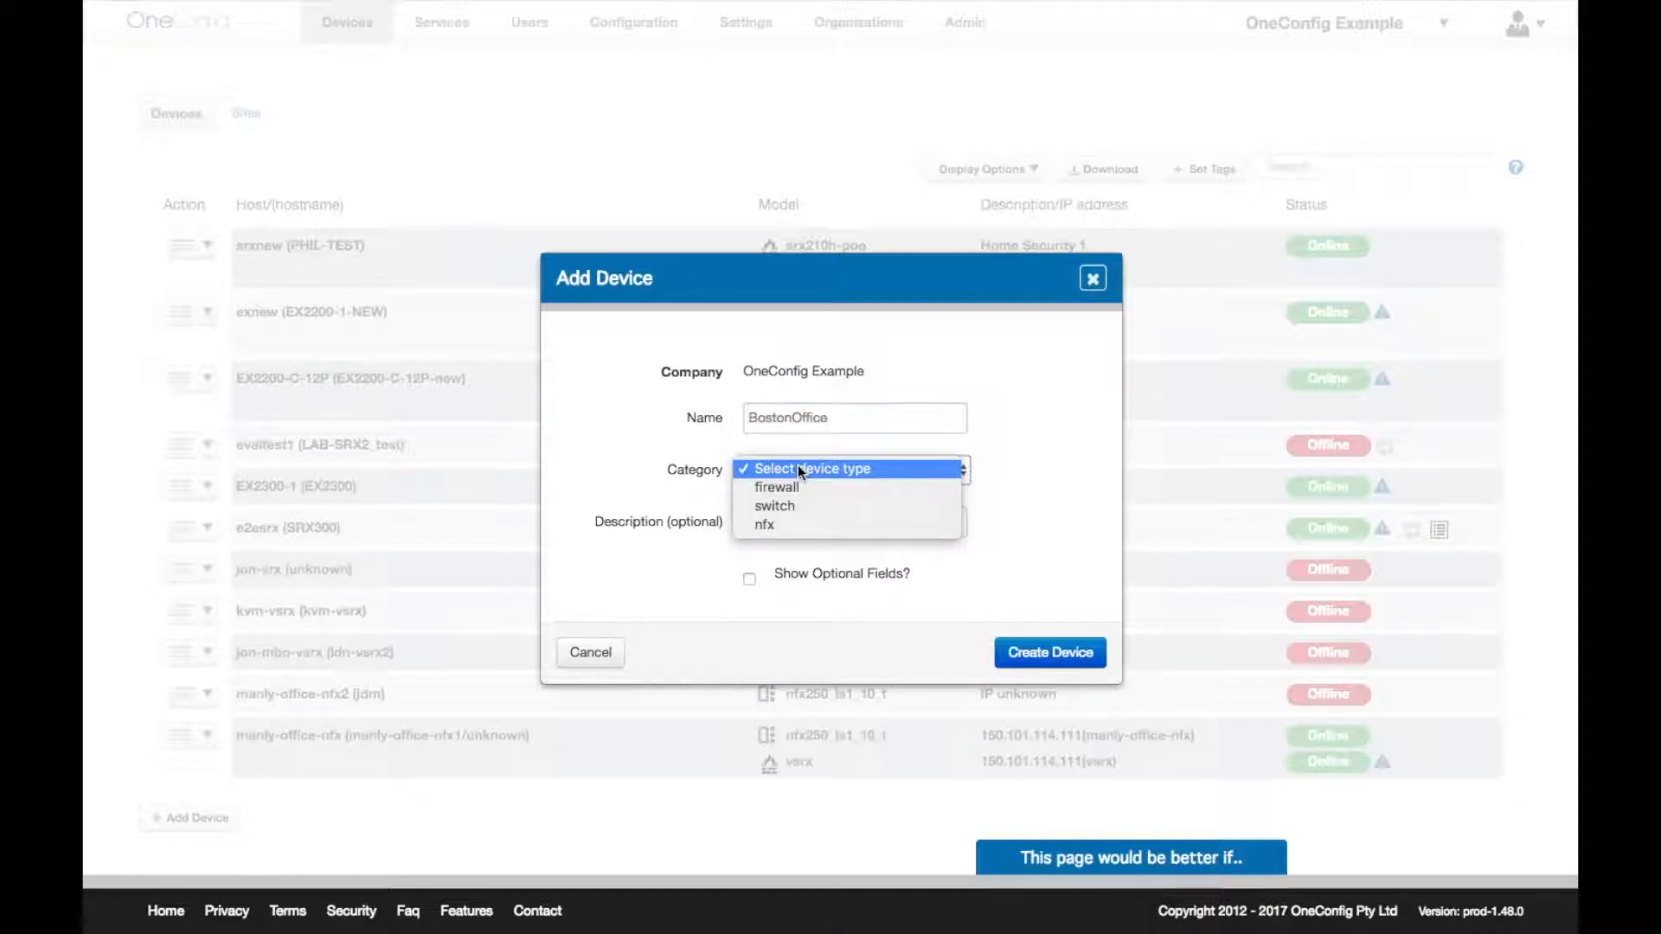
left_click(812, 509)
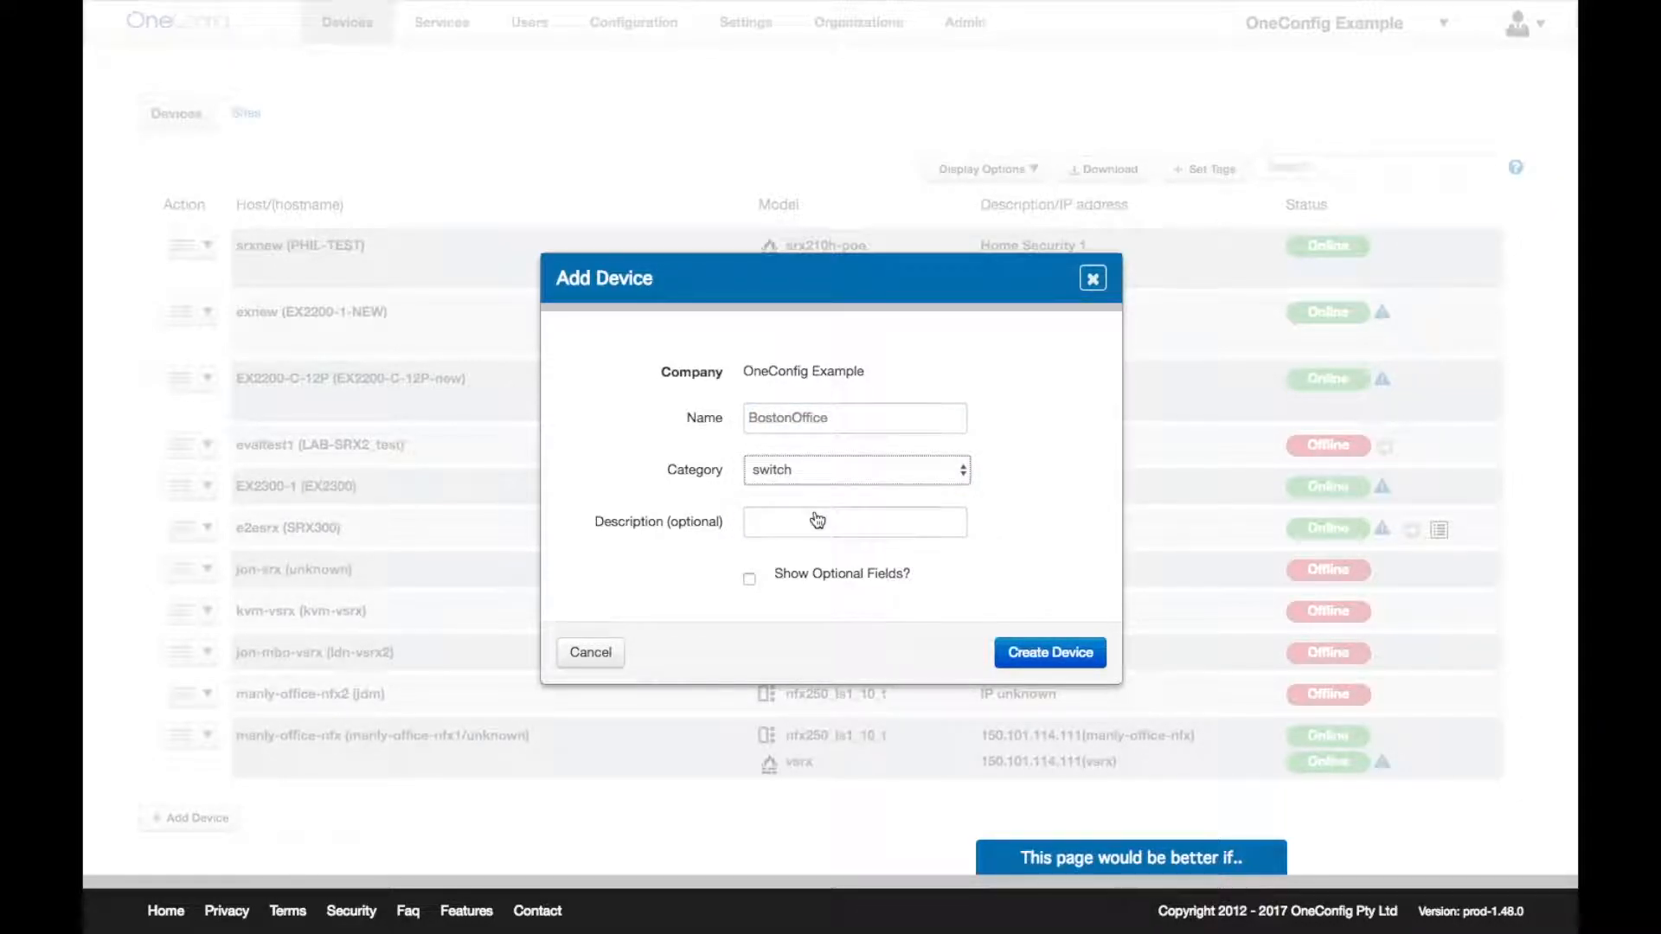
left_click(1031, 641)
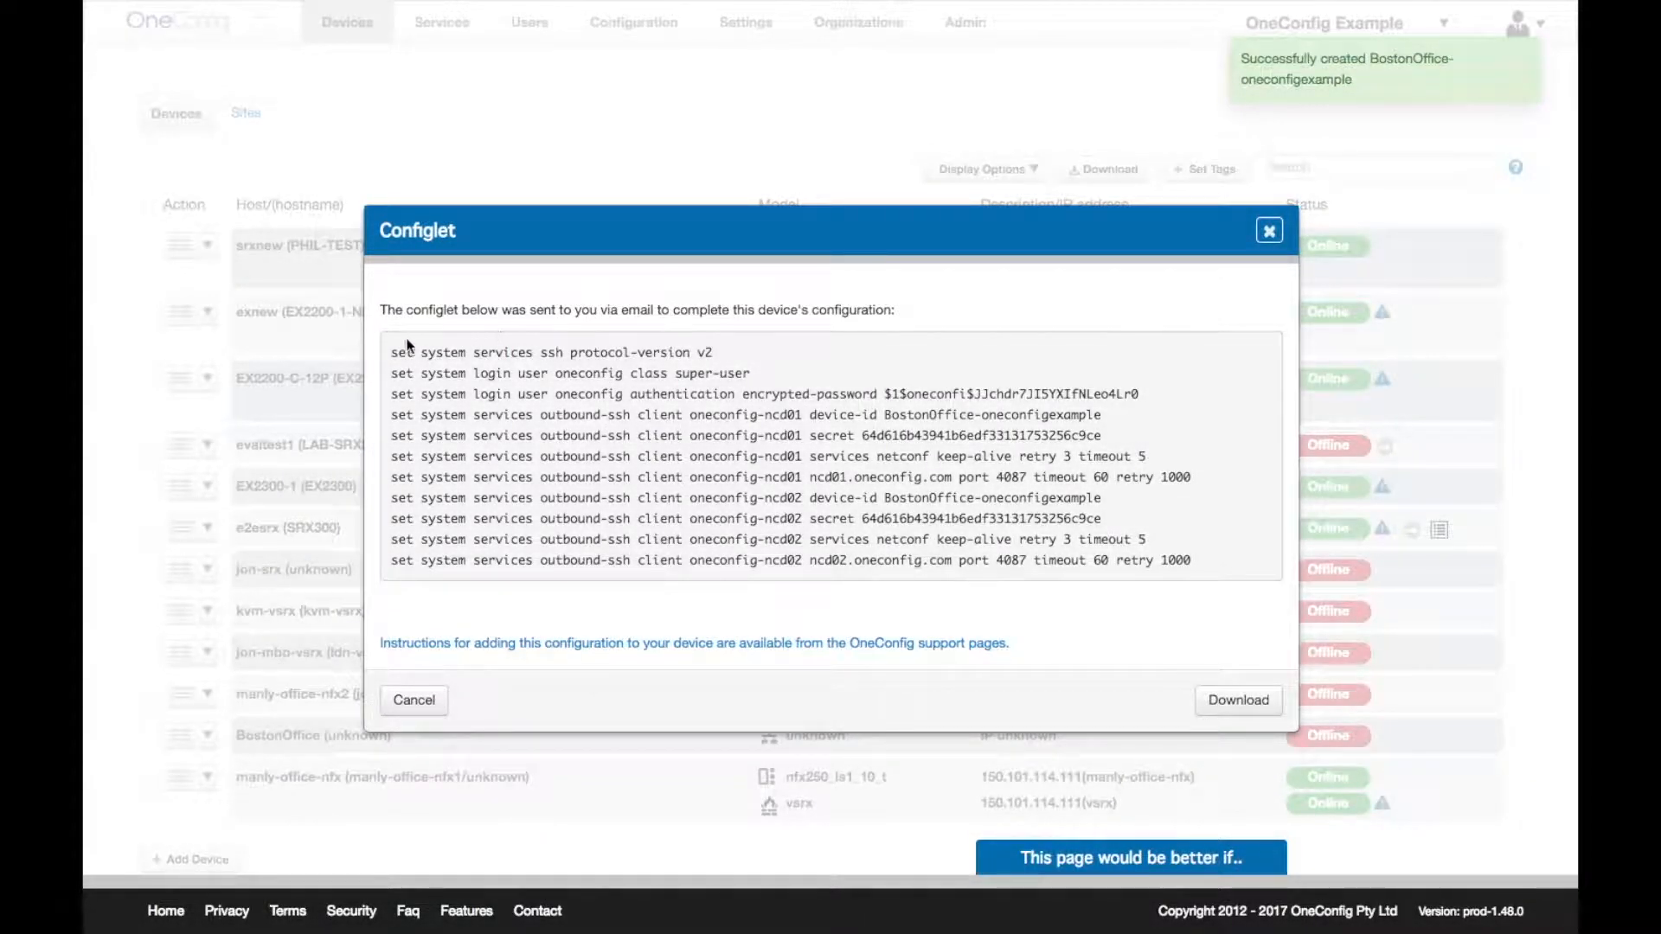
left_click_drag(393, 353, 1211, 574)
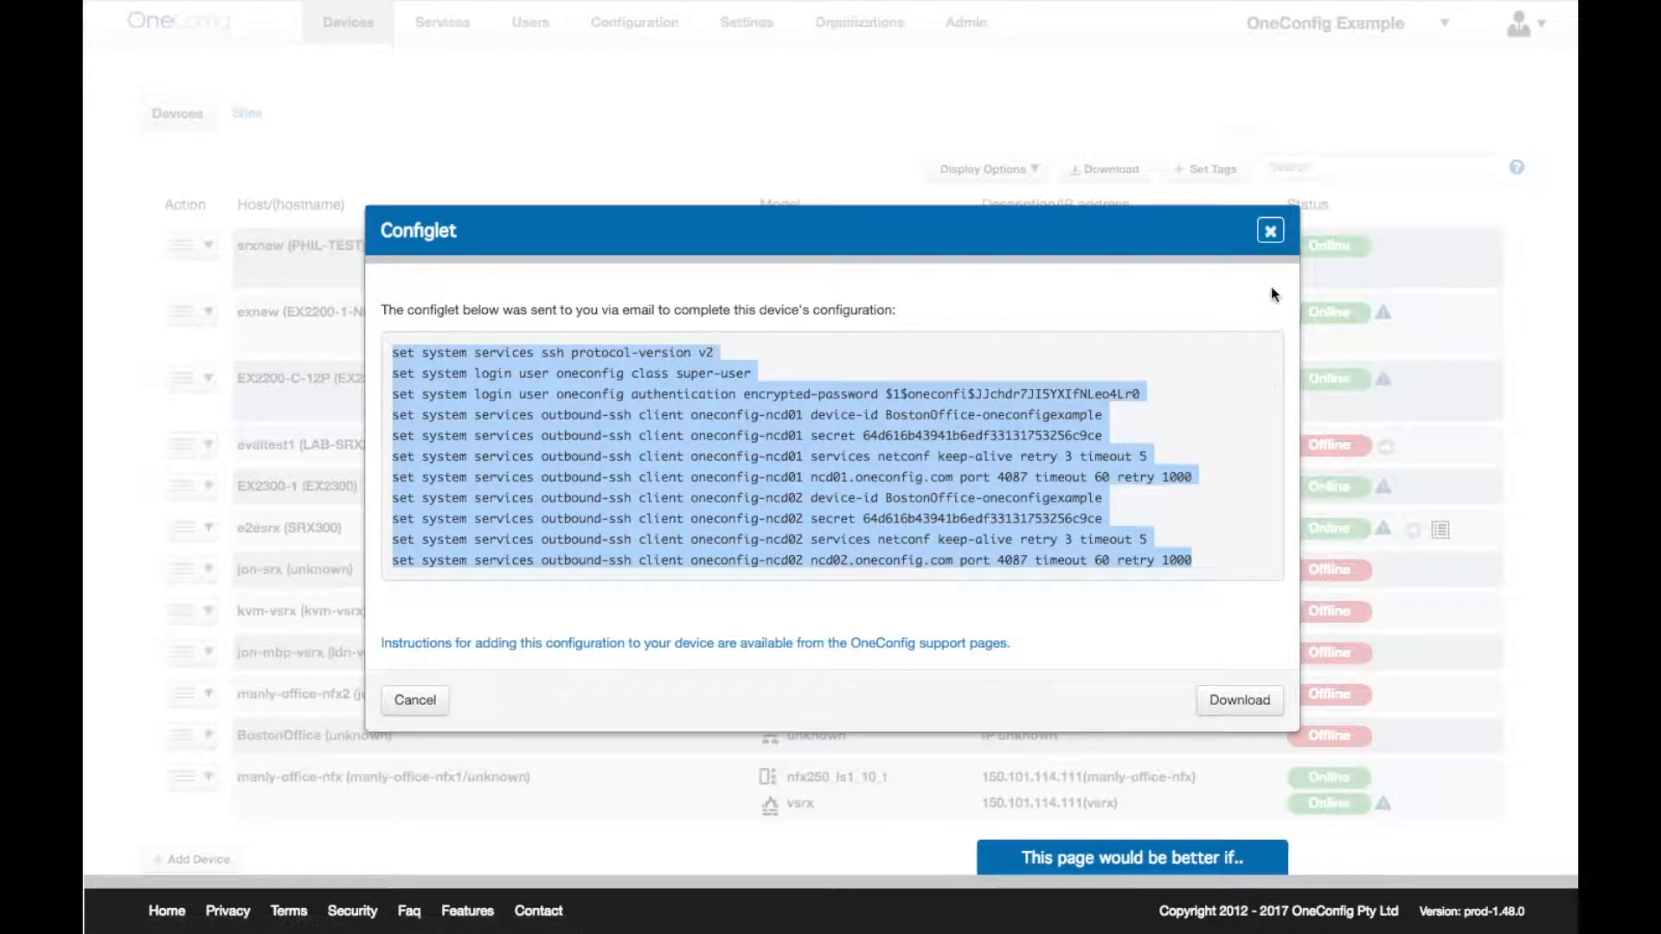
left_click(1272, 231)
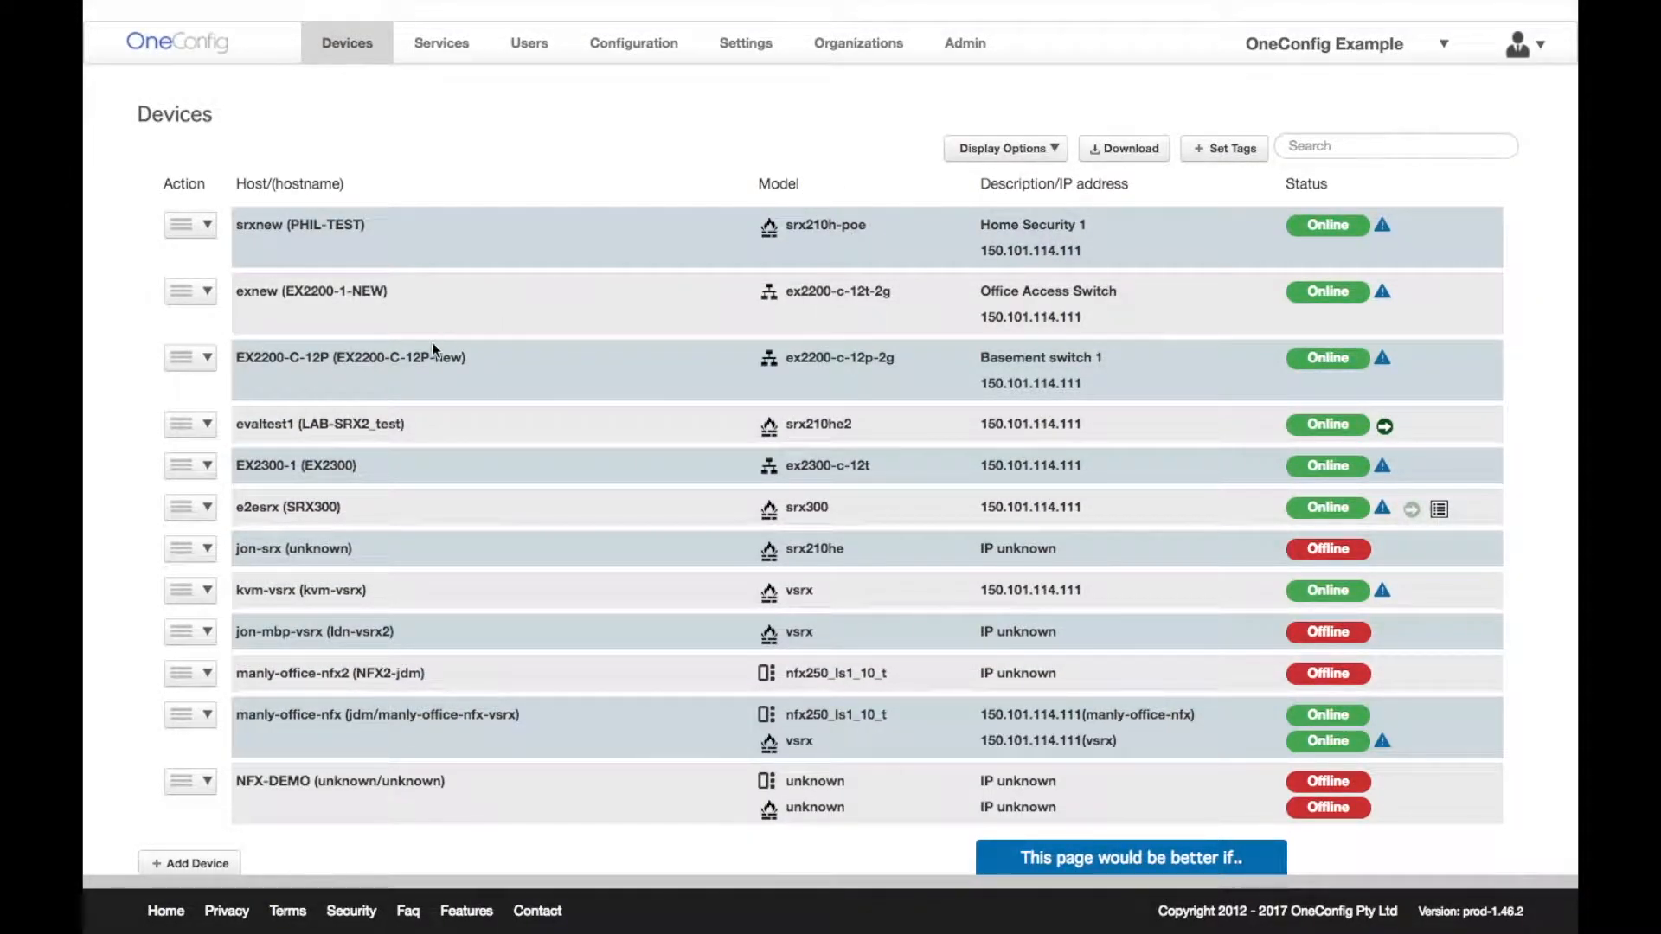
- Show evaltest1's Security Policies via its Action menu under Configure Security
left_click(208, 426)
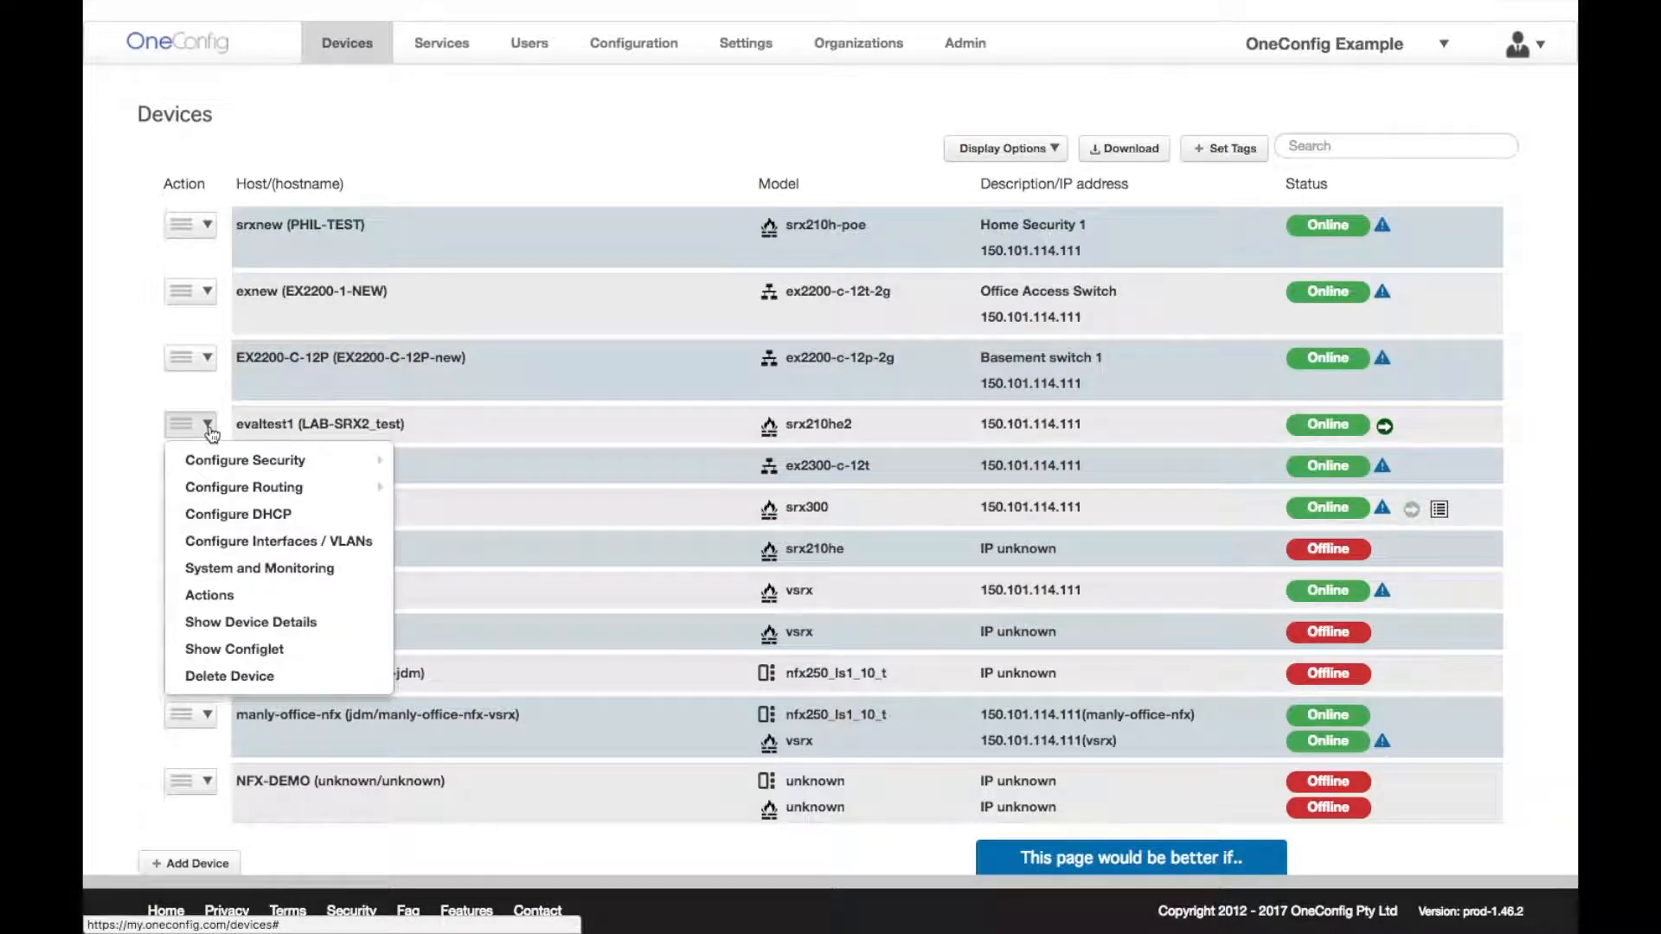
mouse_move(247, 459)
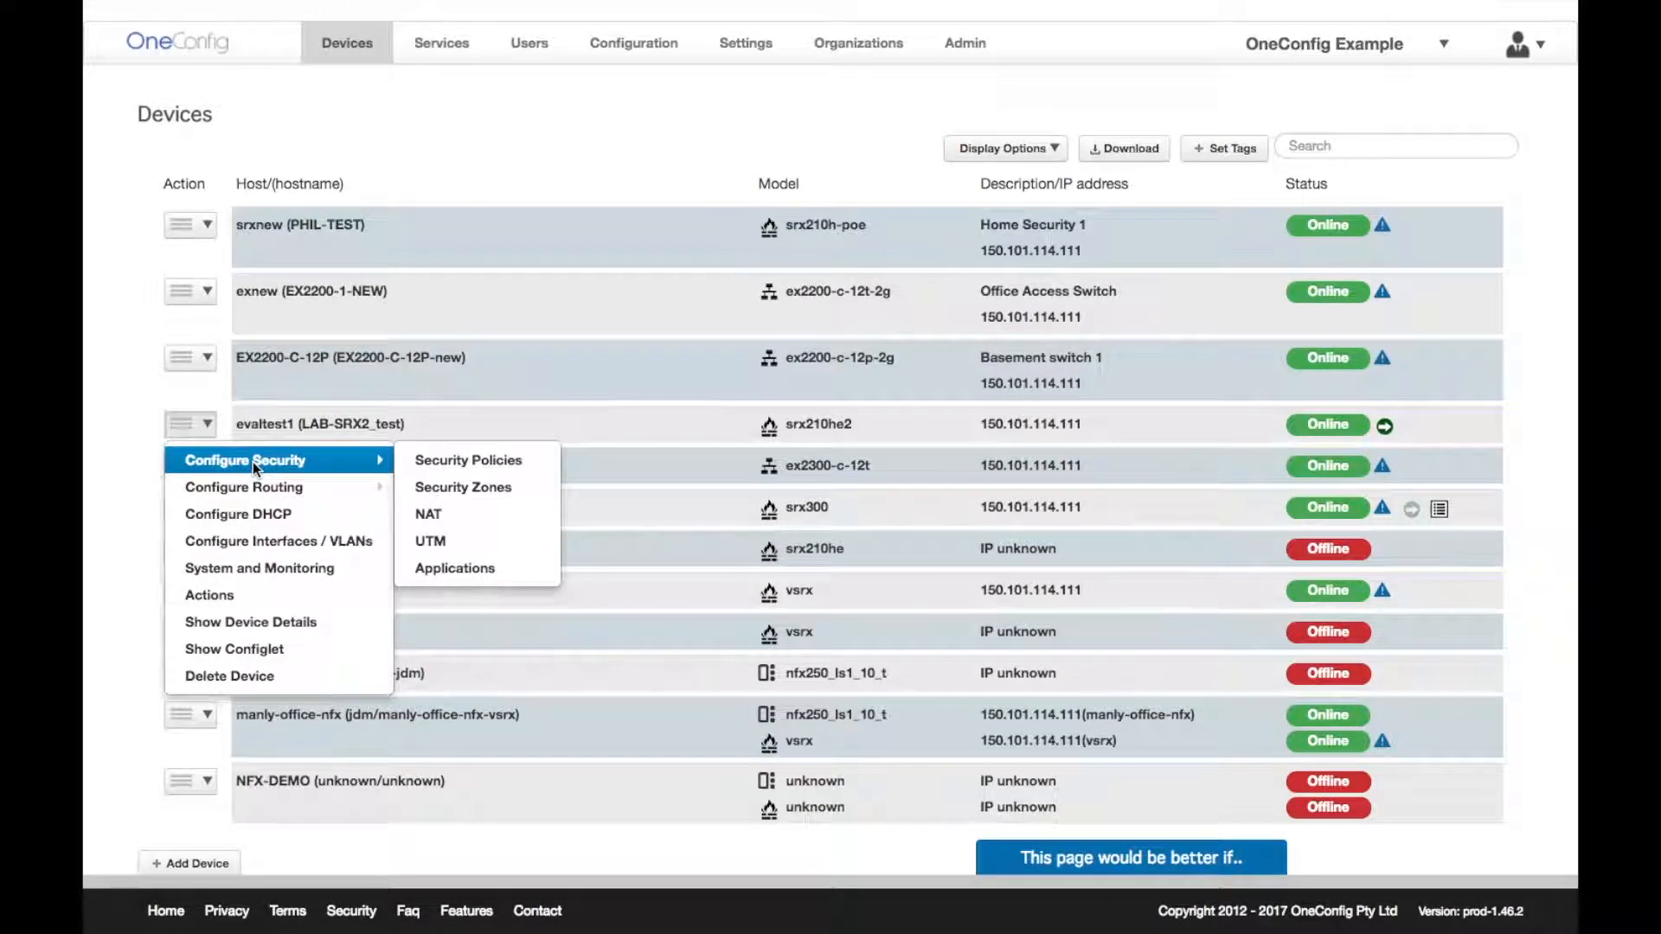
mouse_move(263, 487)
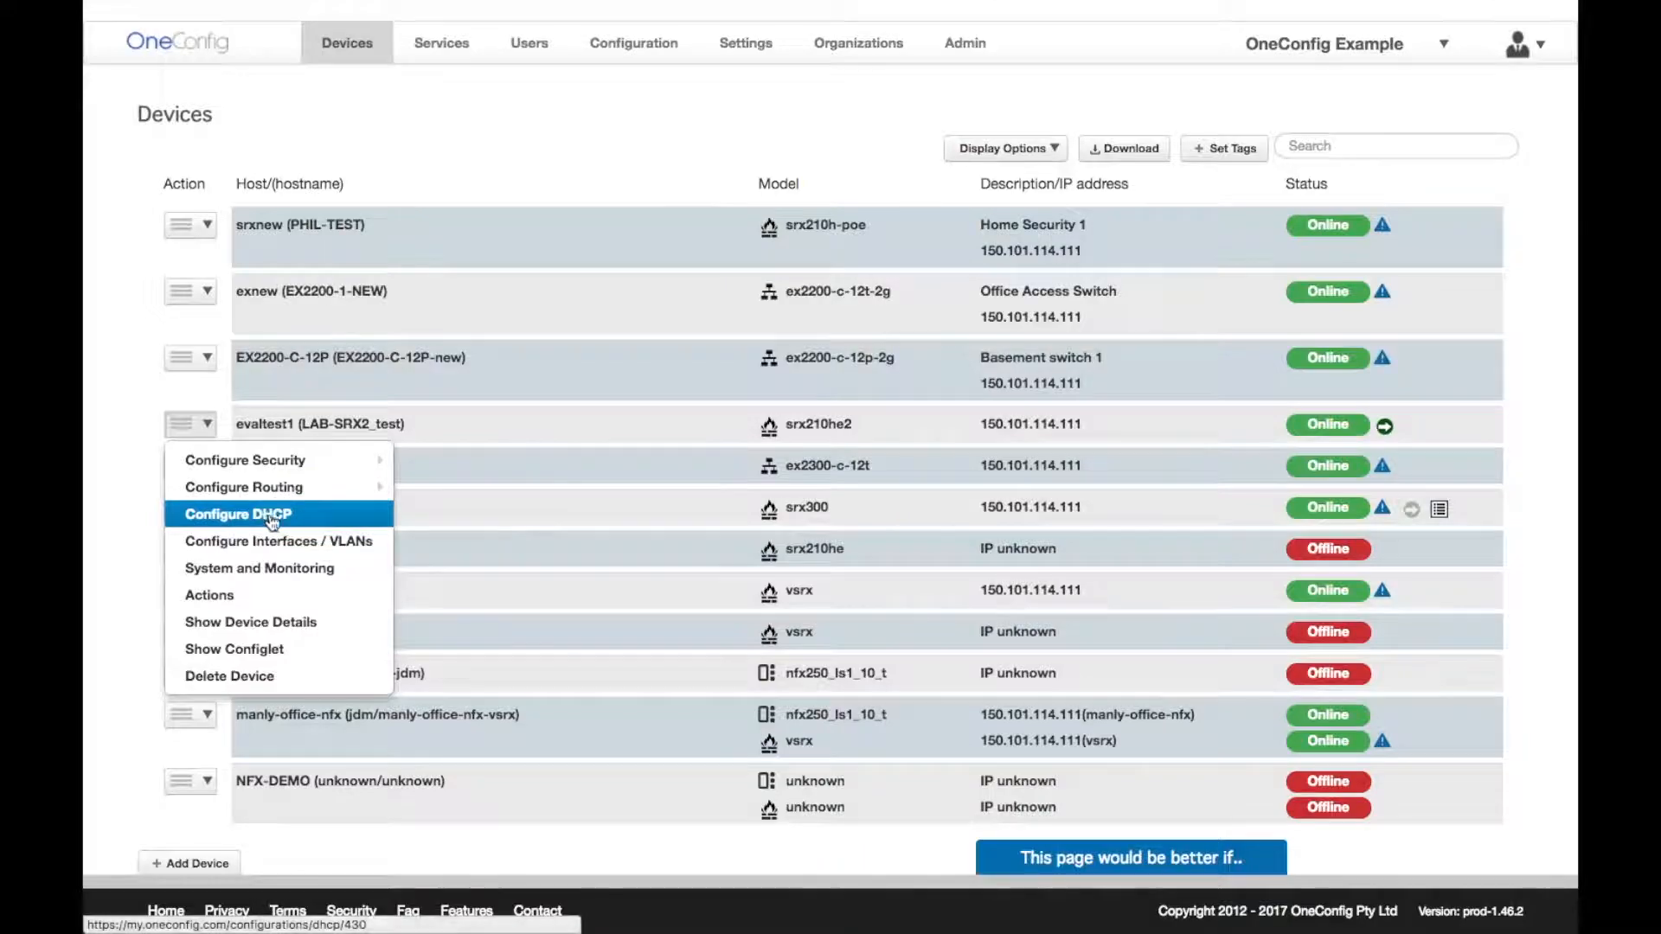
mouse_move(304, 467)
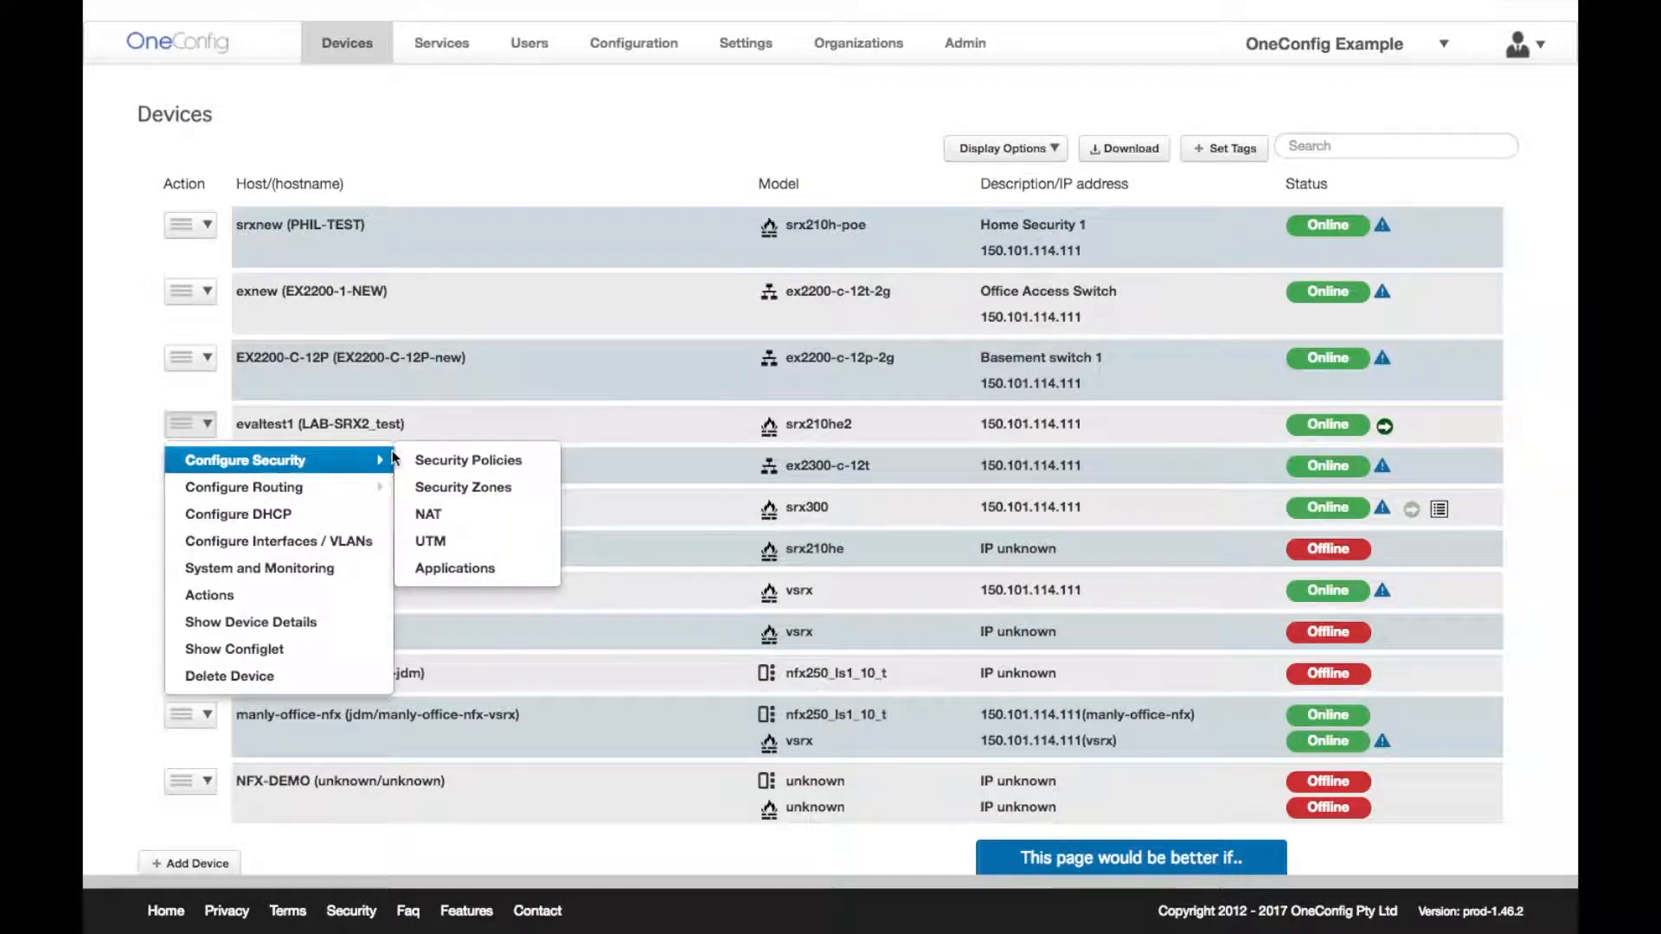
left_click(420, 458)
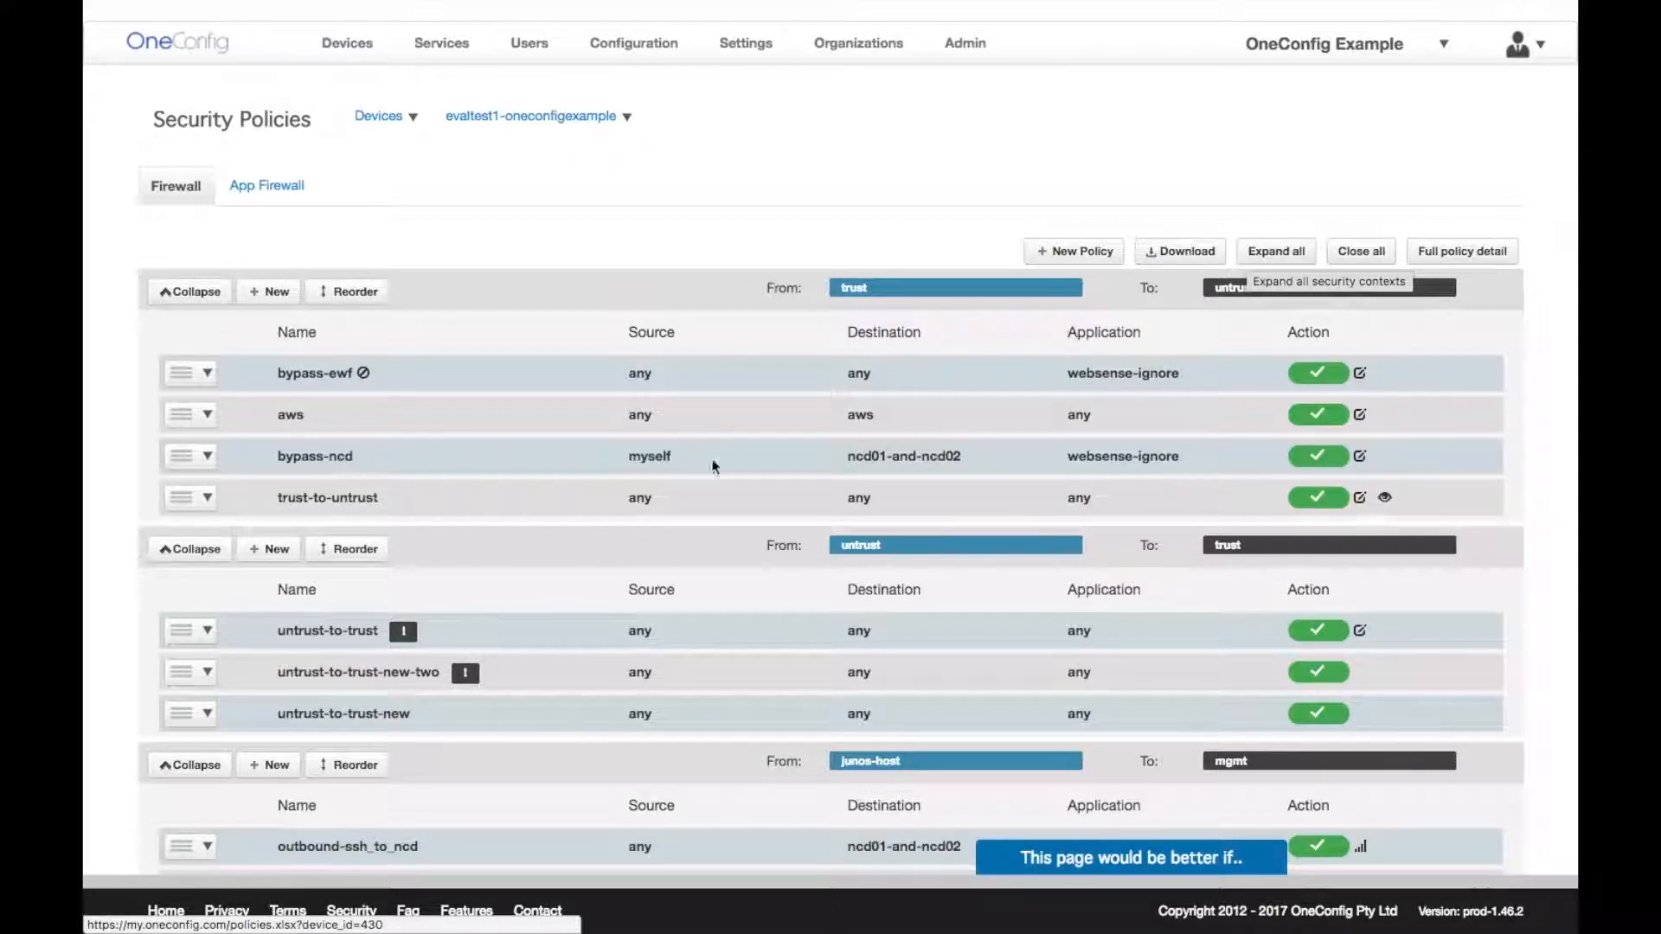
- Collapse the untrust-to-trust and junos-host-to-mgmt groups, then drag the aws policy to the bottom
left_click(207, 551)
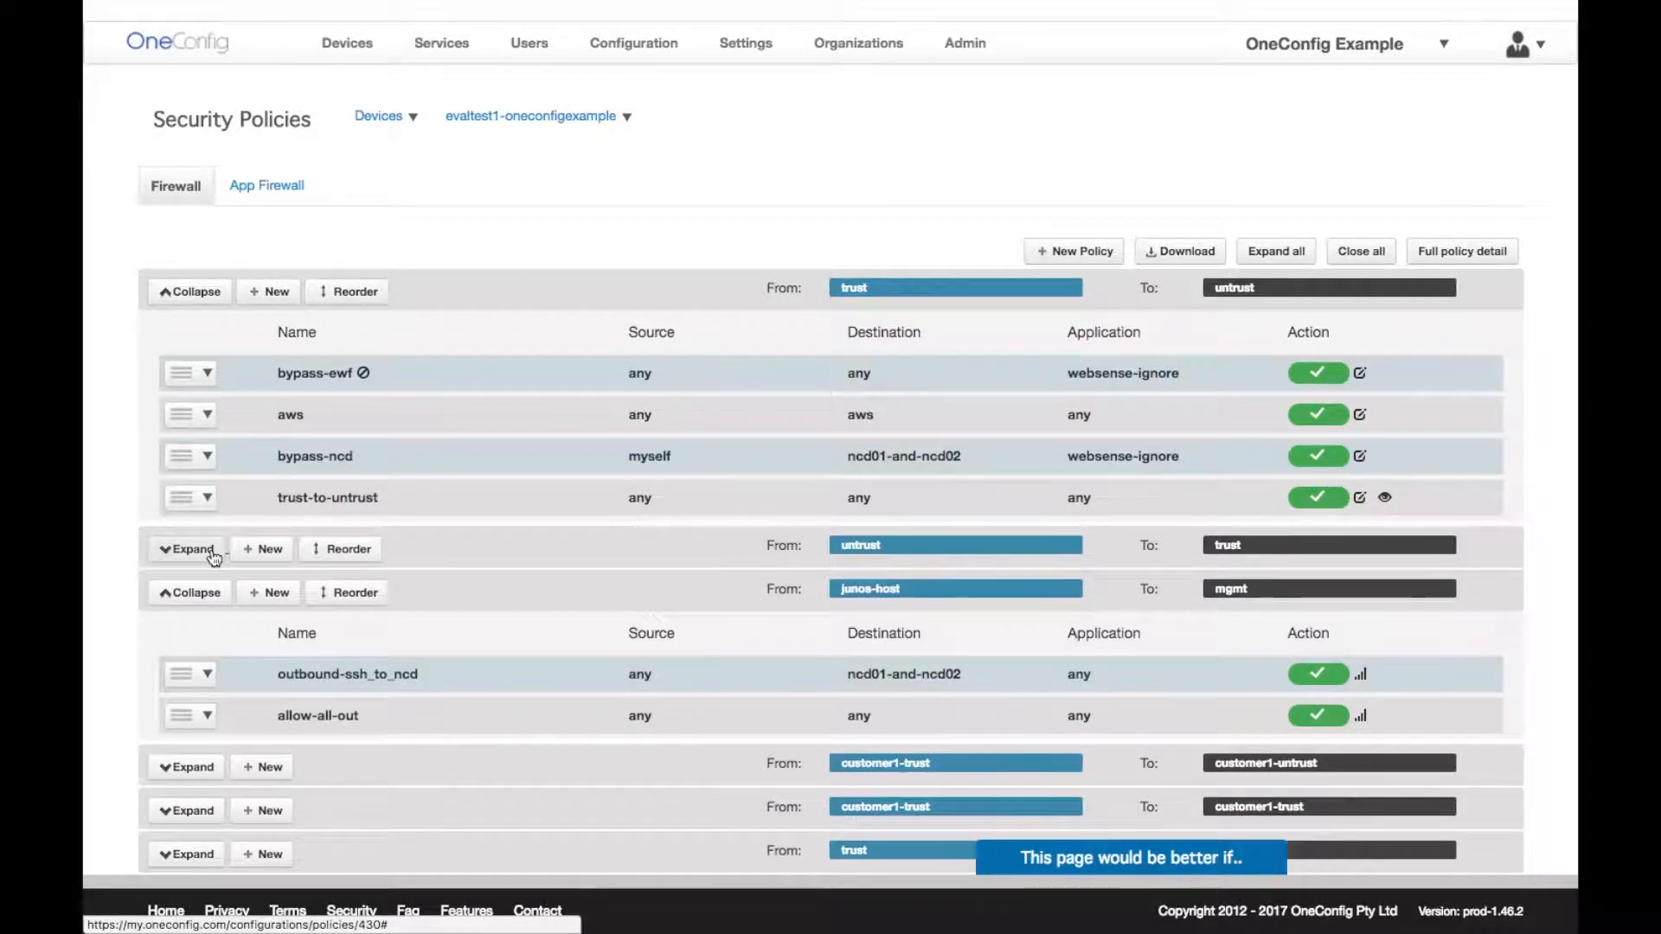
left_click(209, 597)
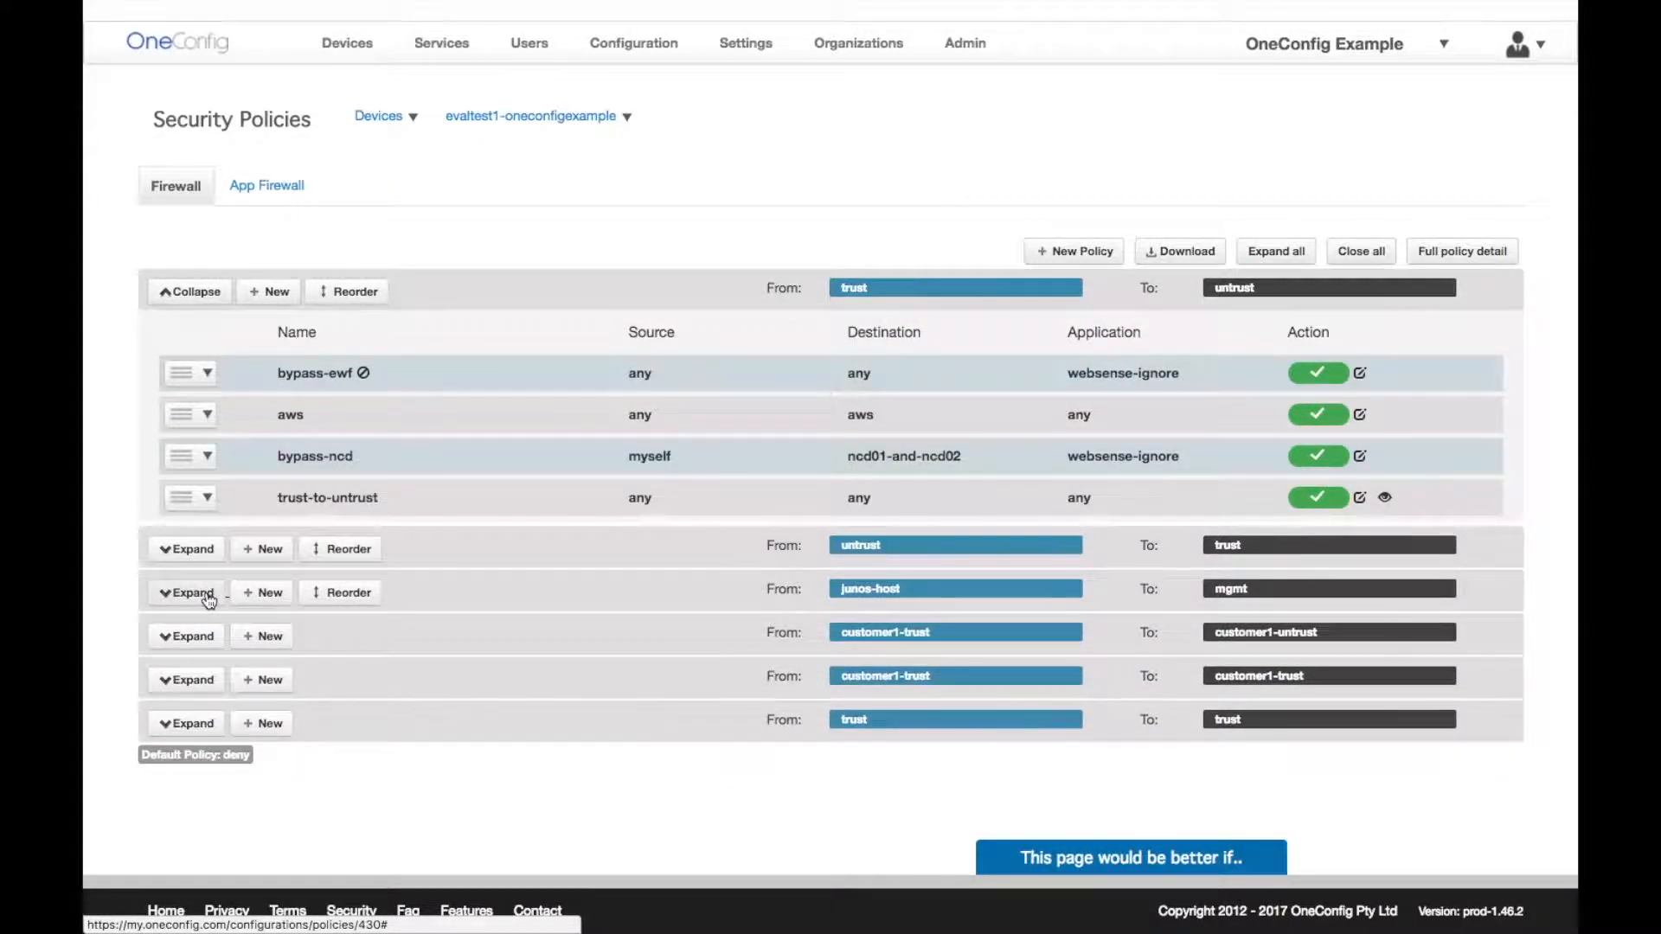
left_click(368, 295)
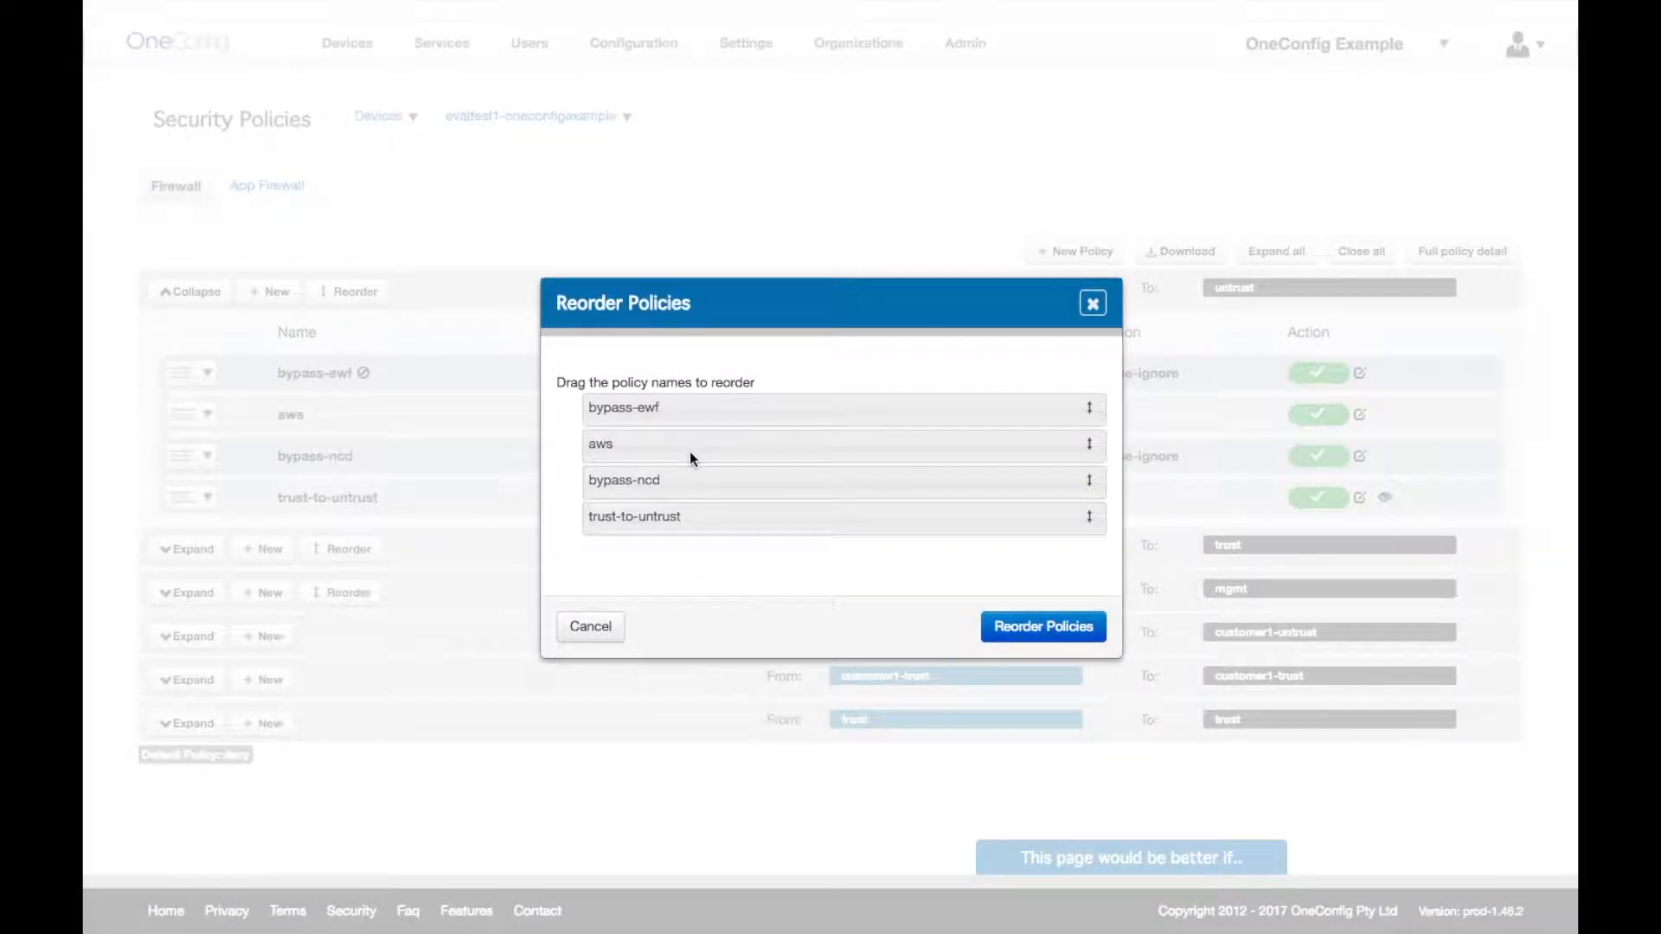
mouse_move(688, 450)
left_mouse_down()
mouse_move(697, 489)
mouse_move(694, 438)
left_mouse_up()
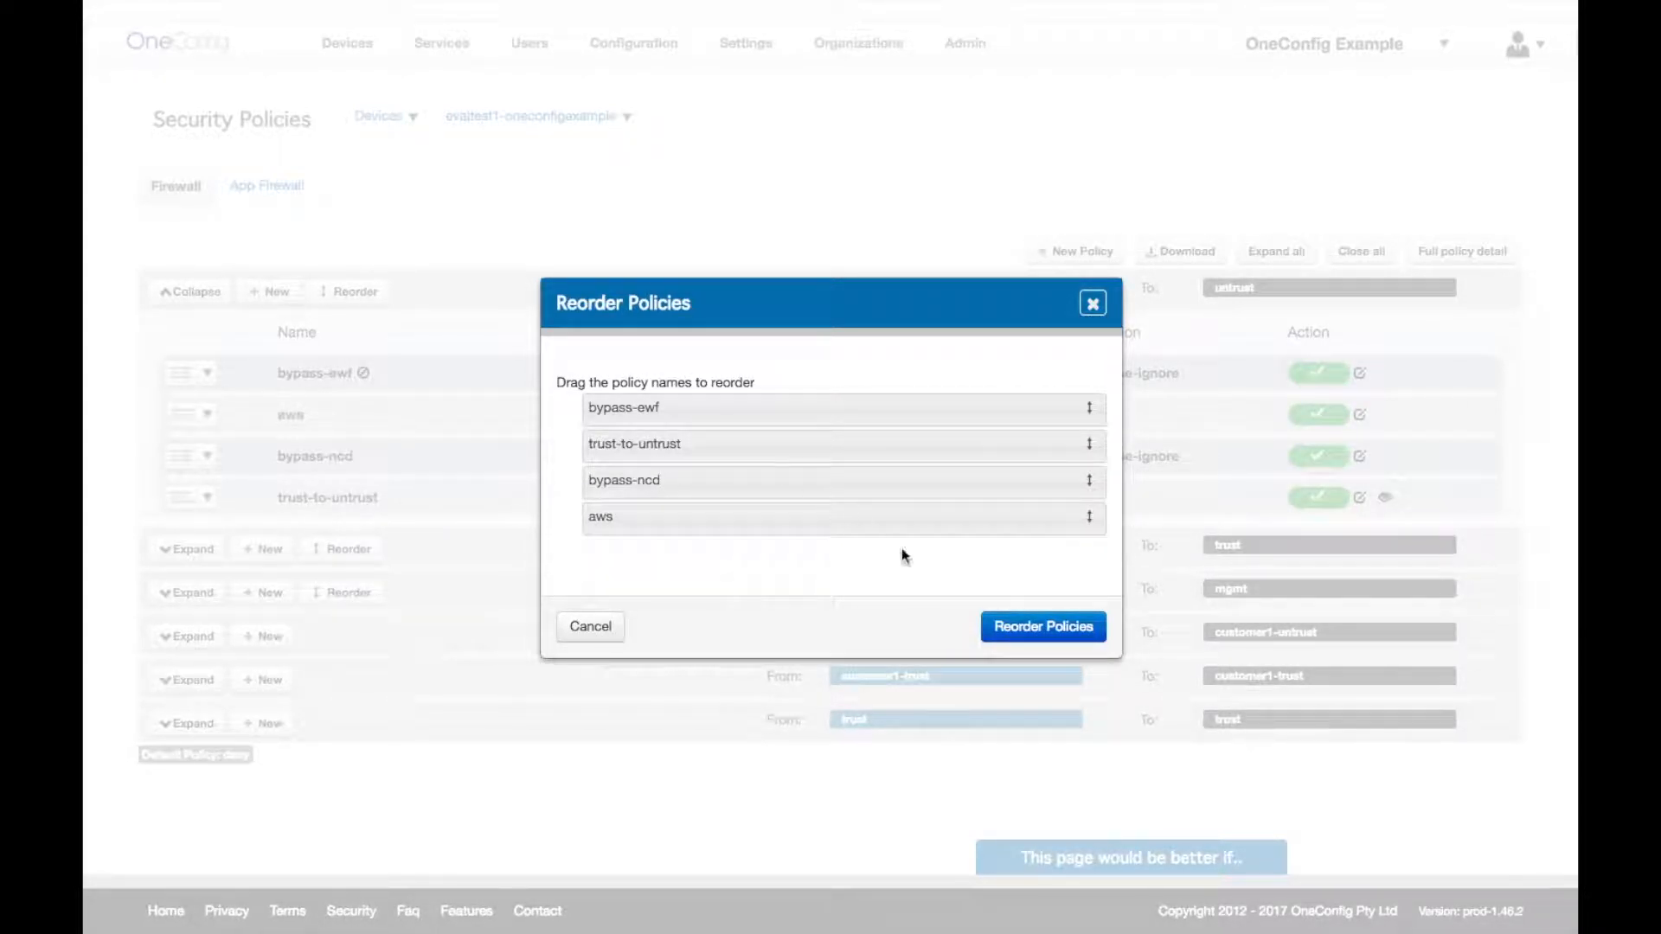
- Discard the policy reordering and open bypass-ewf in the Device Policy editor
left_click(1093, 304)
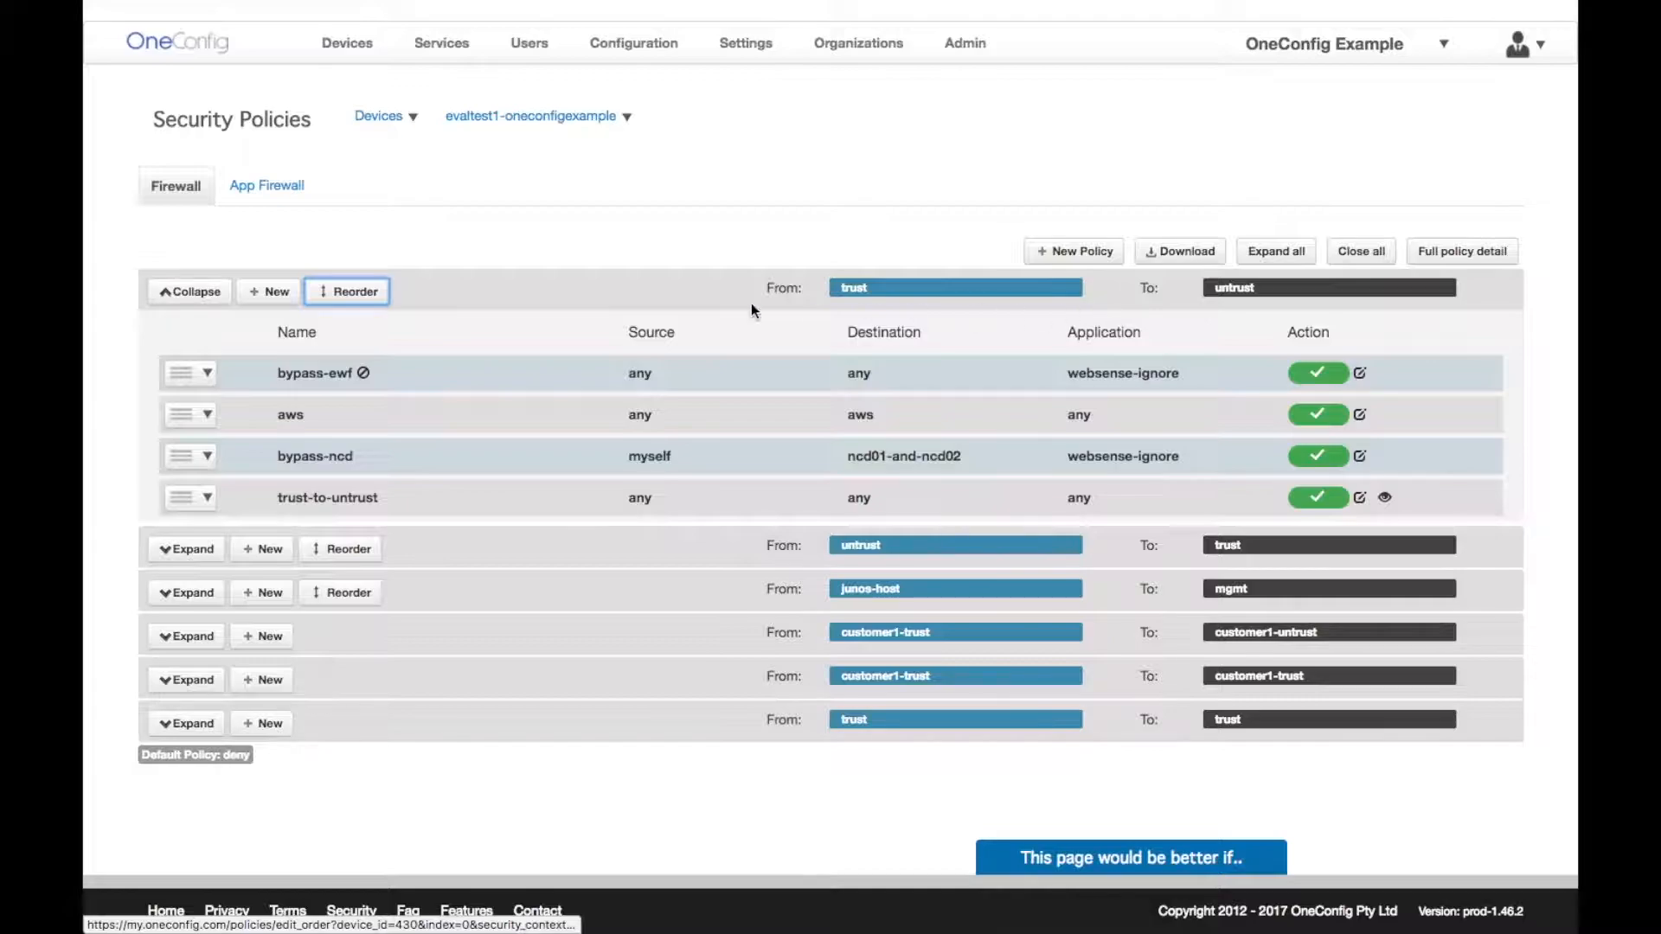
left_click(208, 375)
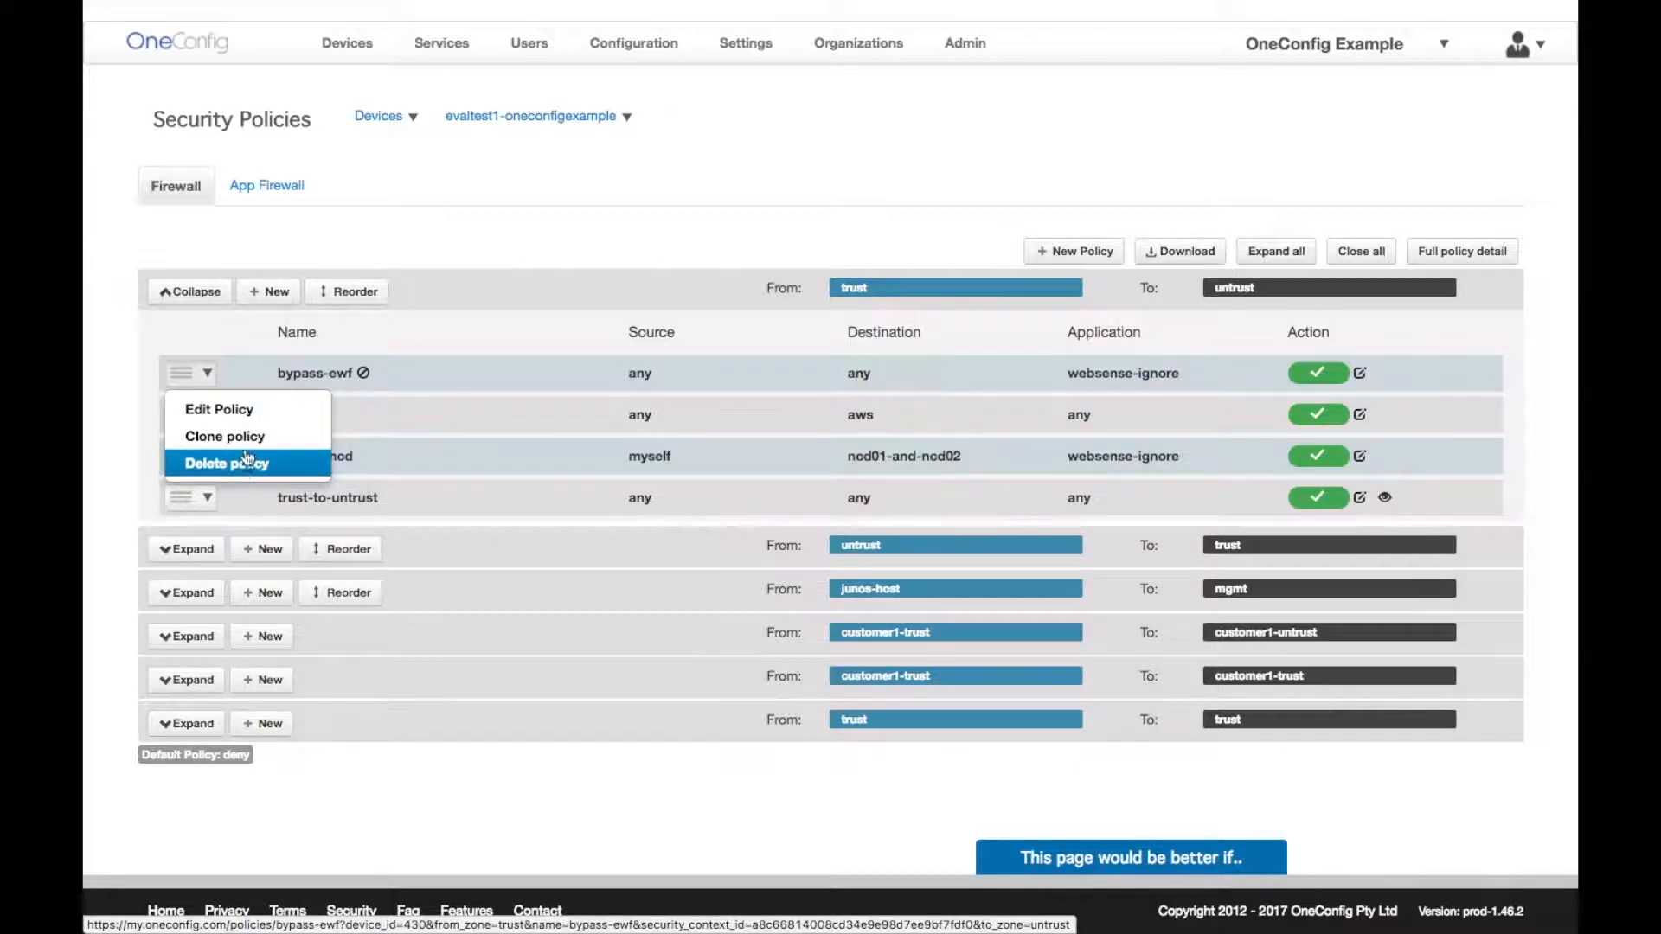
left_click(257, 418)
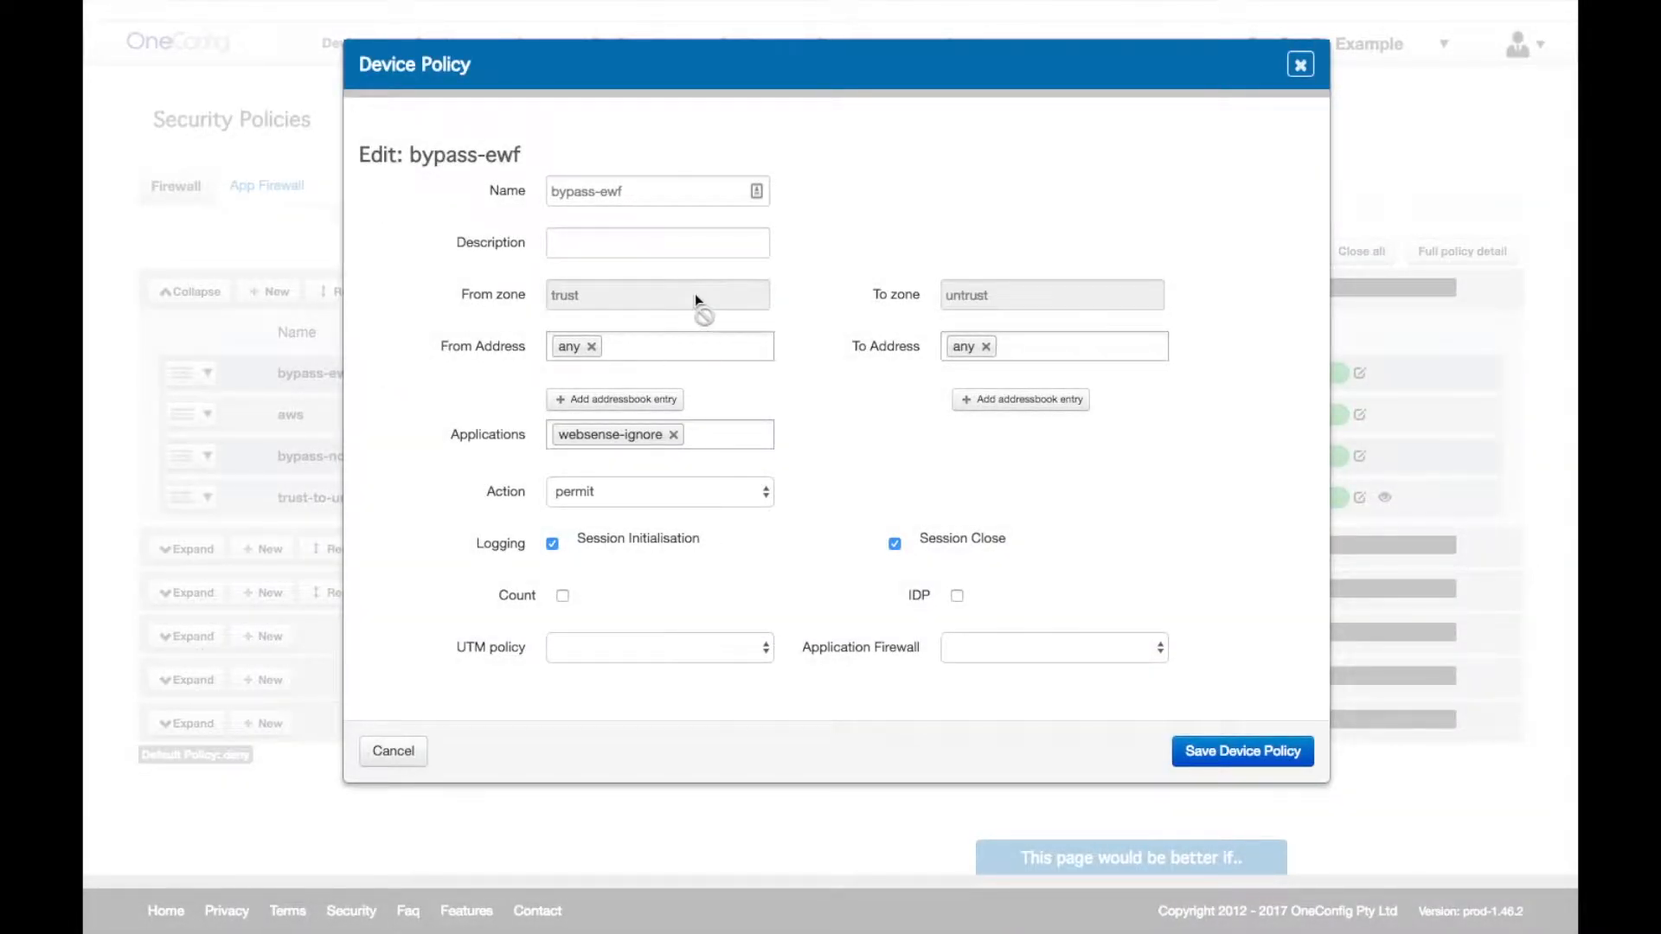
- Review bypass-ewf's source addresses, permit action and application firewall rulesets, leaving everything unchanged
left_click(691, 346)
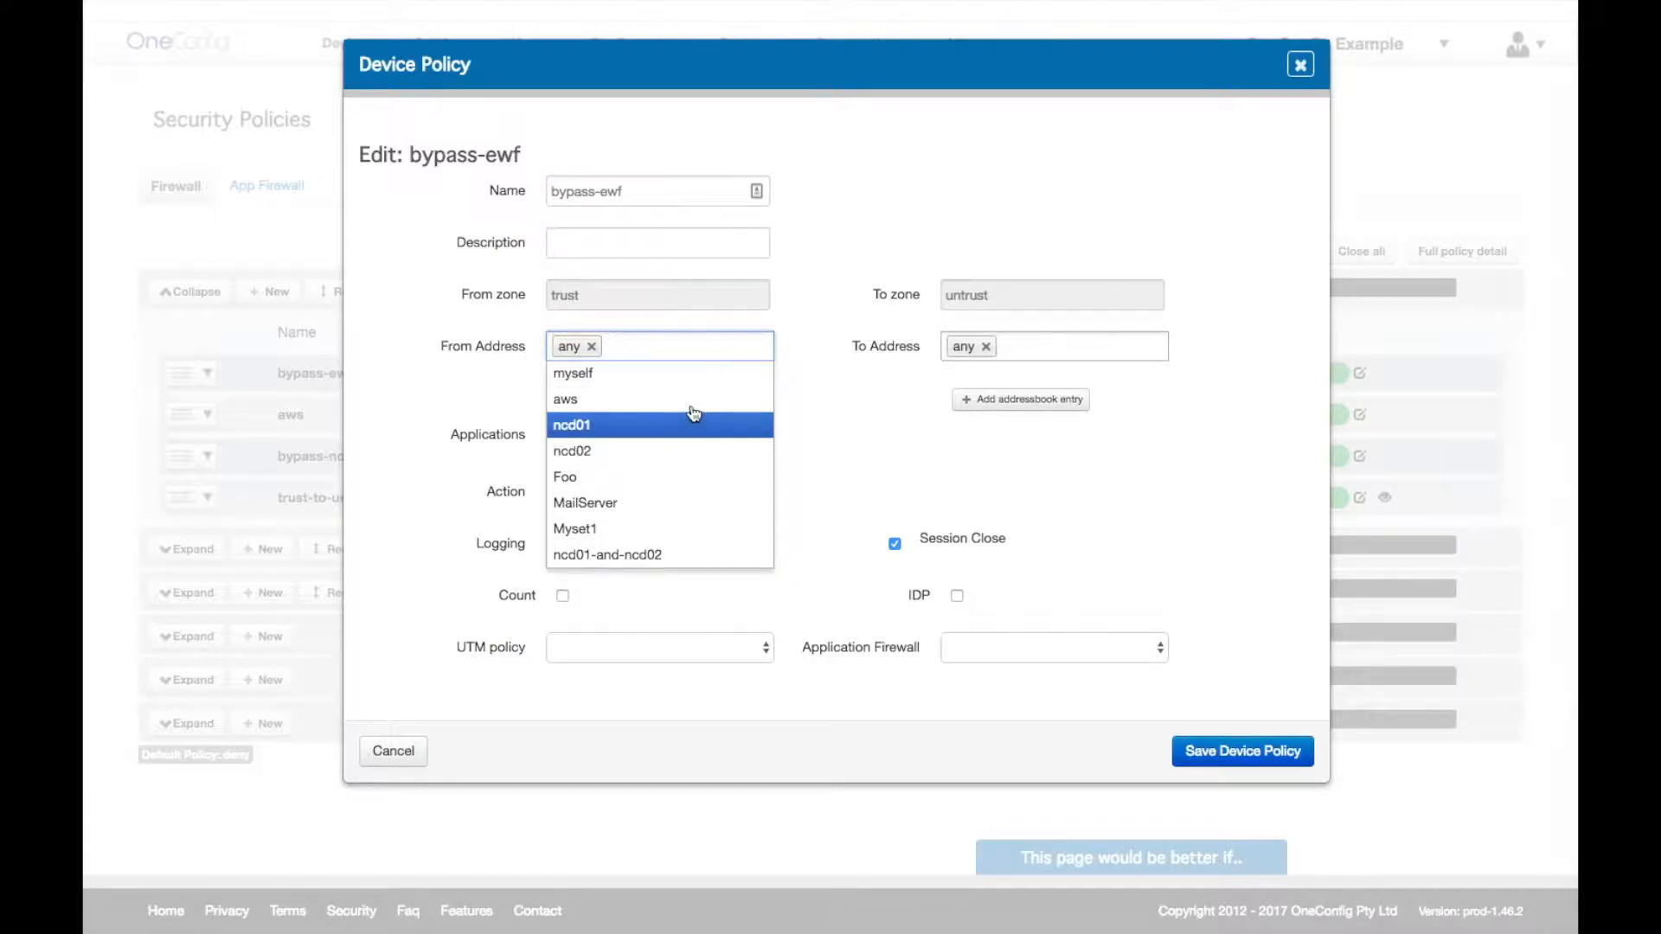
left_click(823, 421)
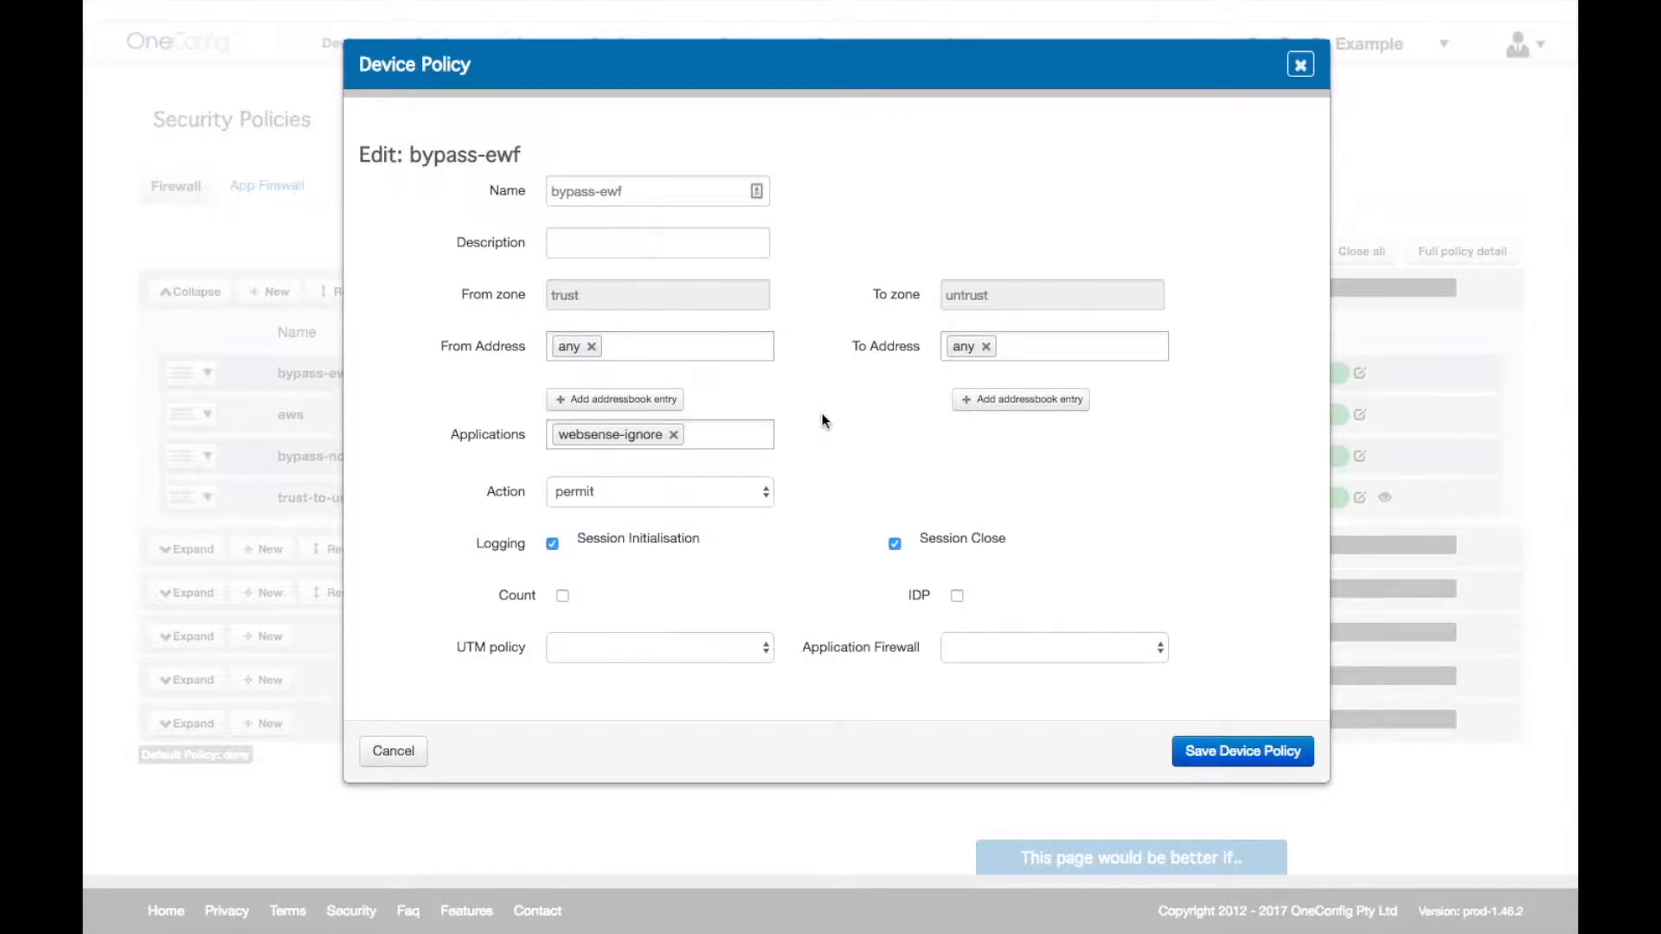
left_click(760, 500)
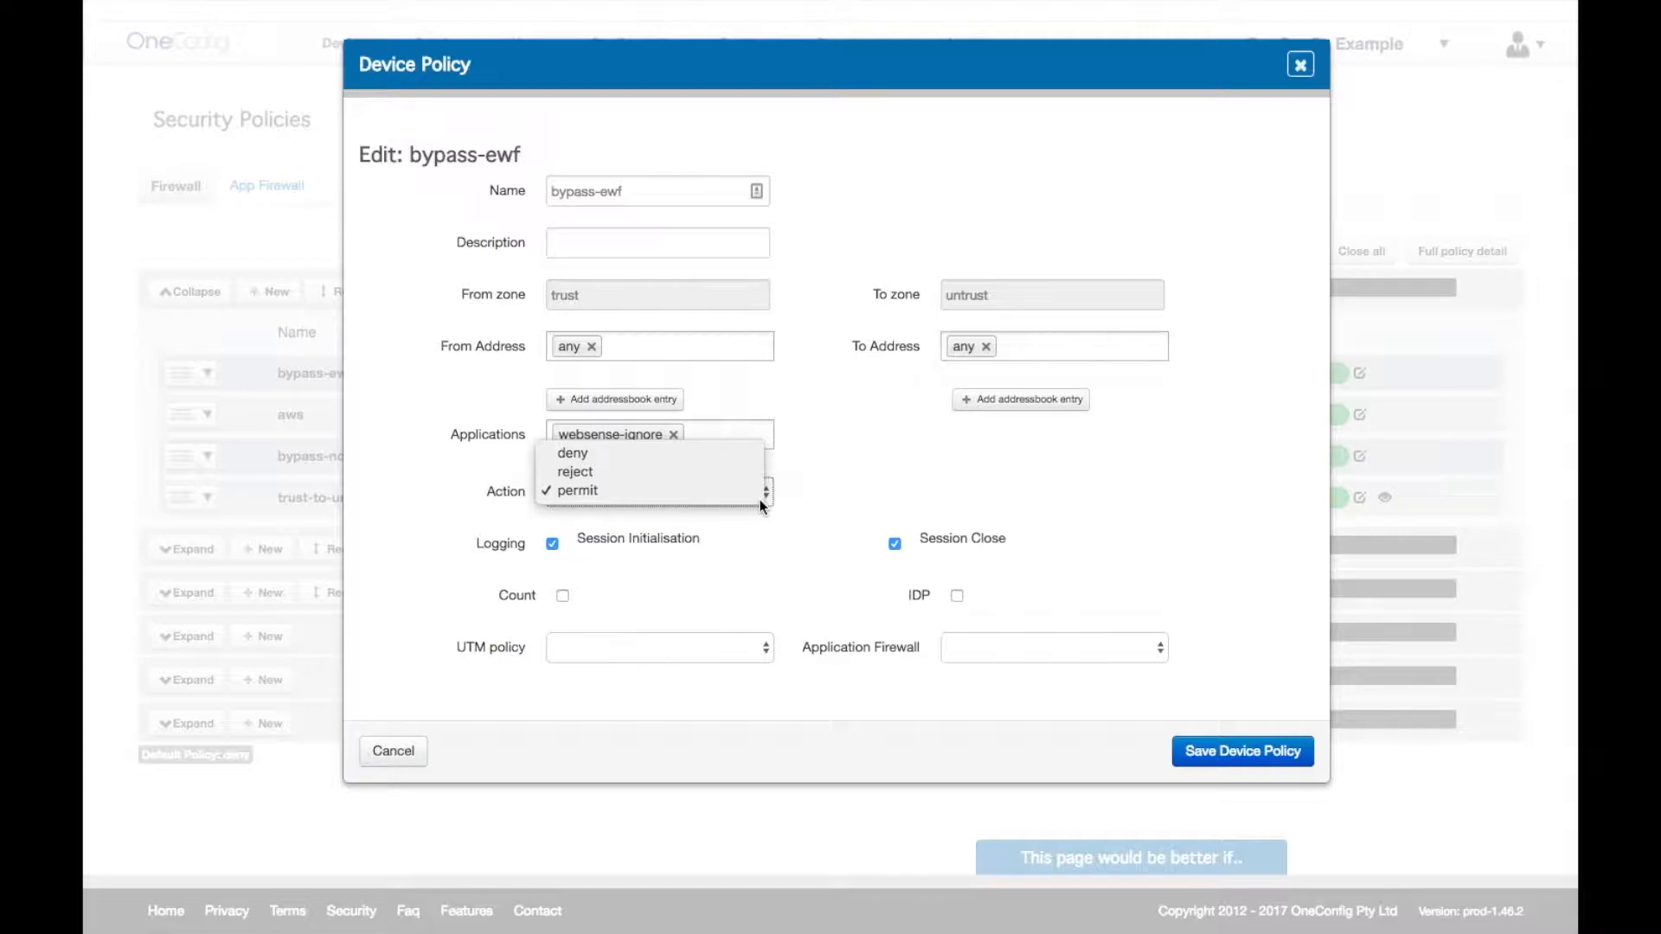
left_click(831, 523)
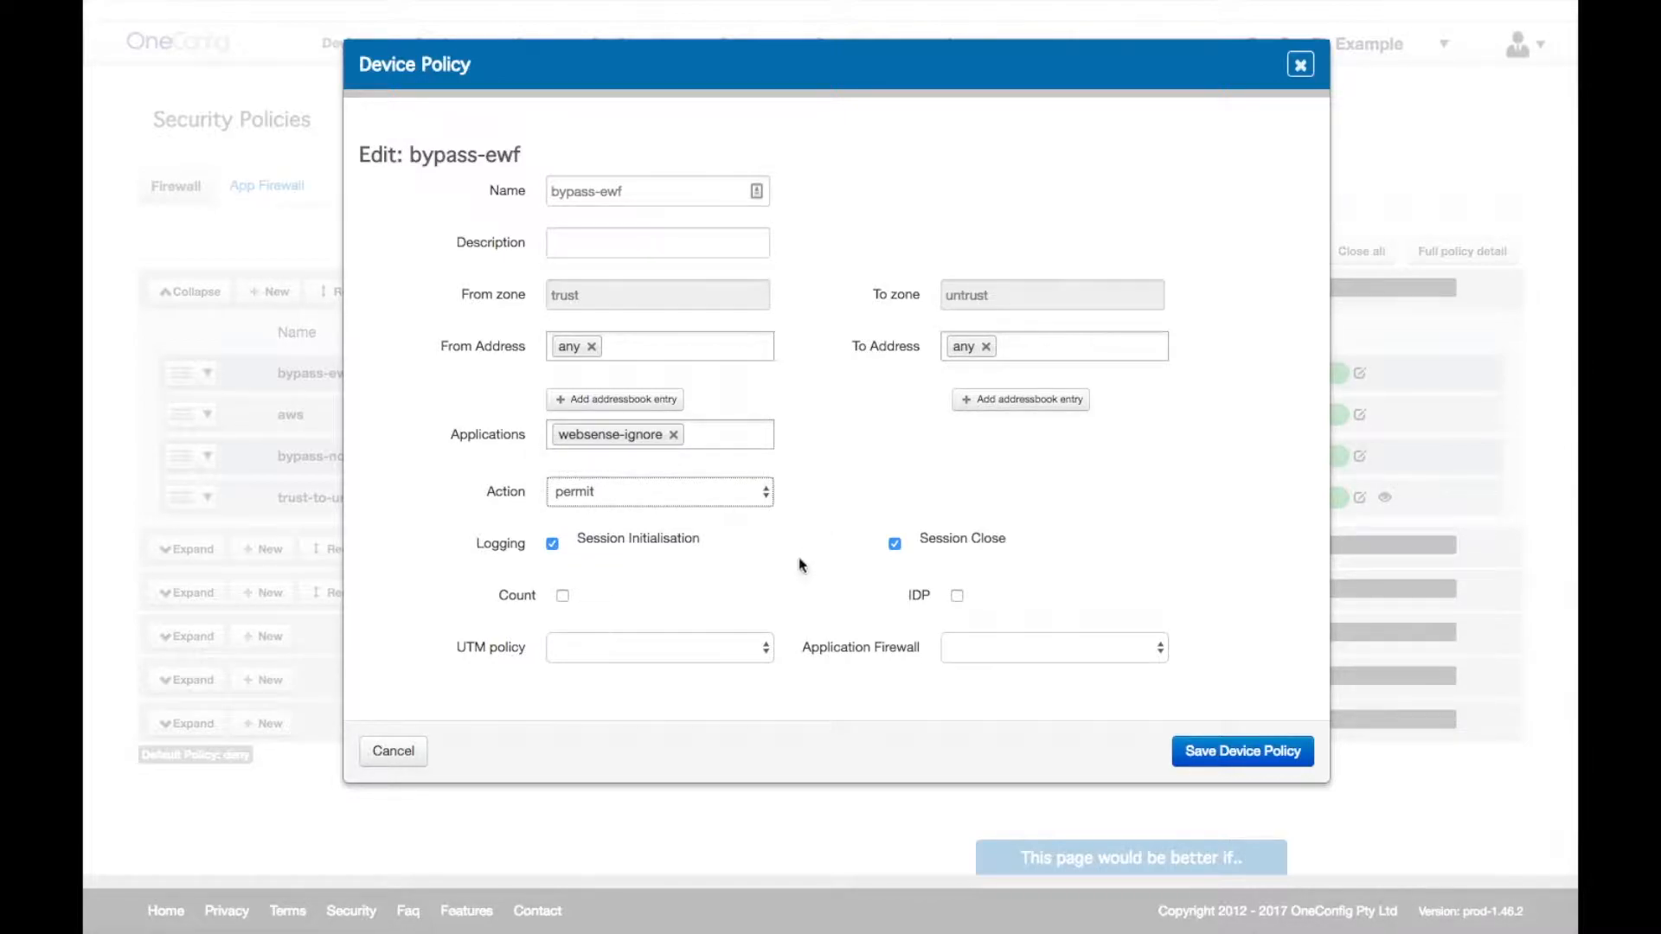
left_click(1083, 651)
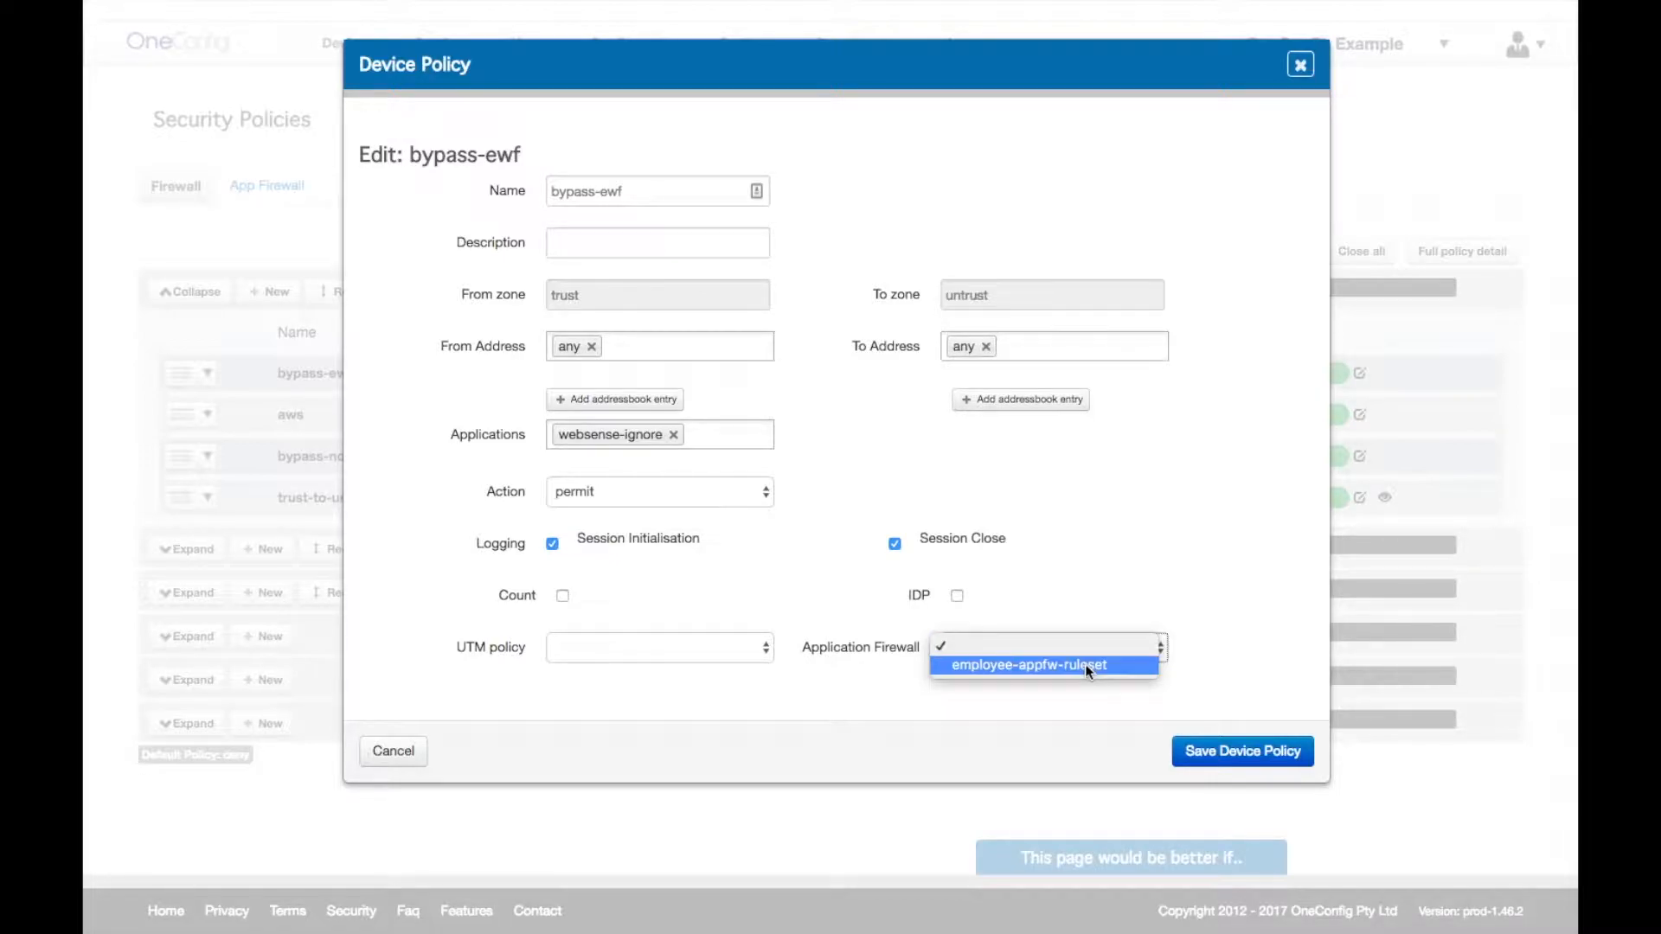
left_click(1093, 578)
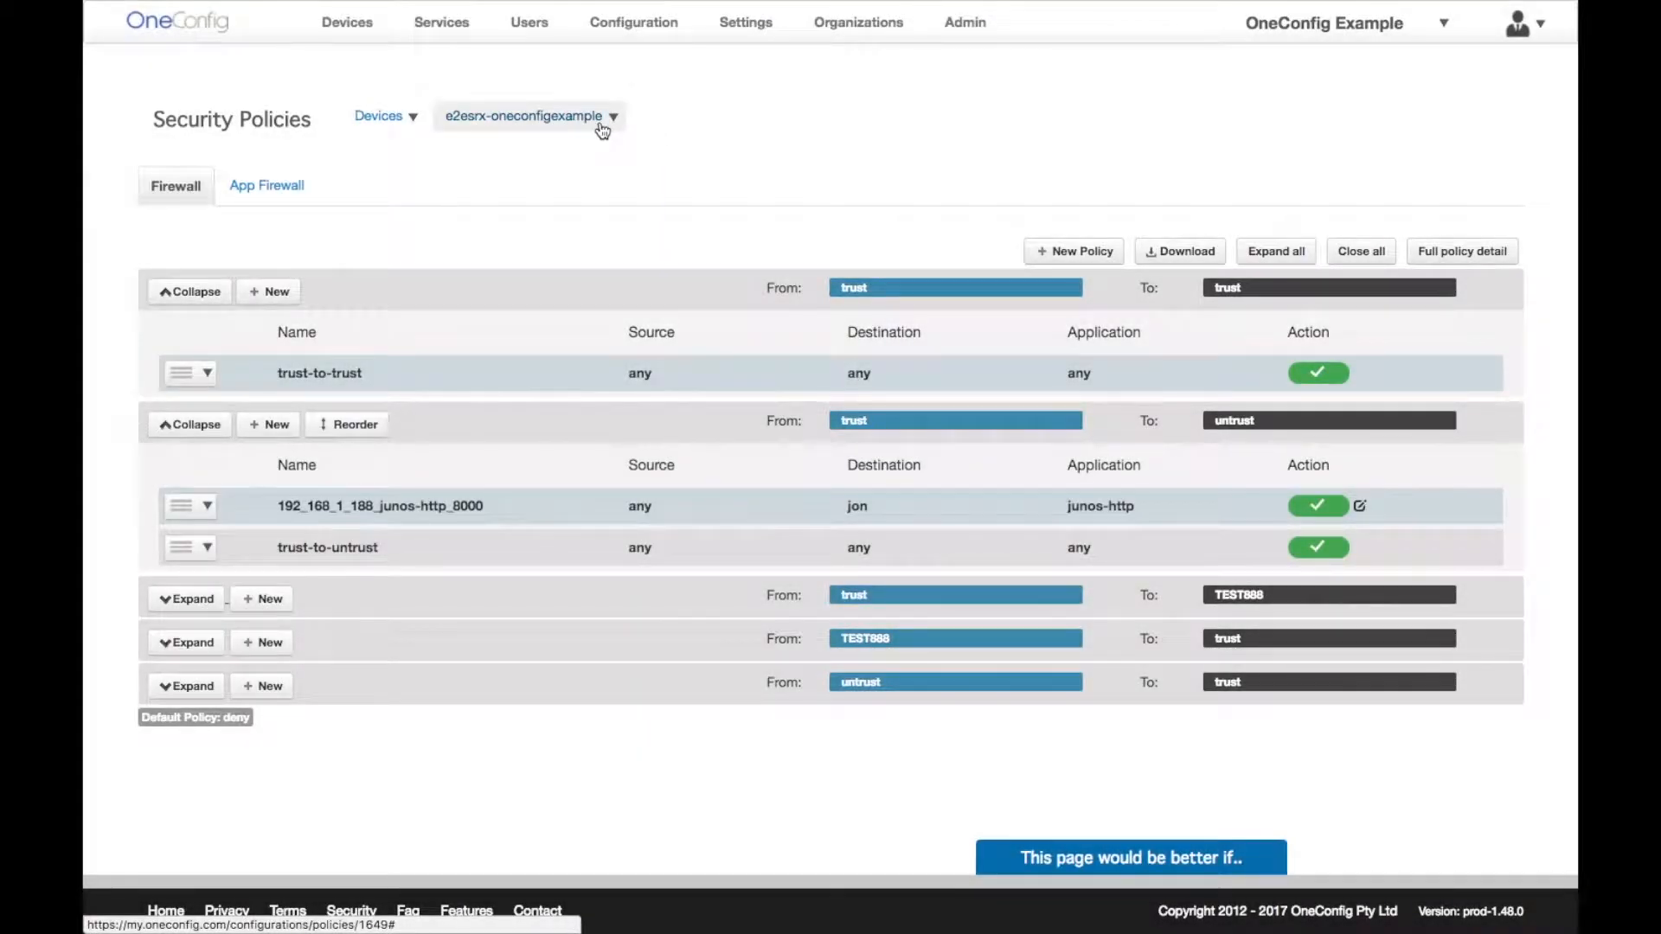
left_click(602, 127)
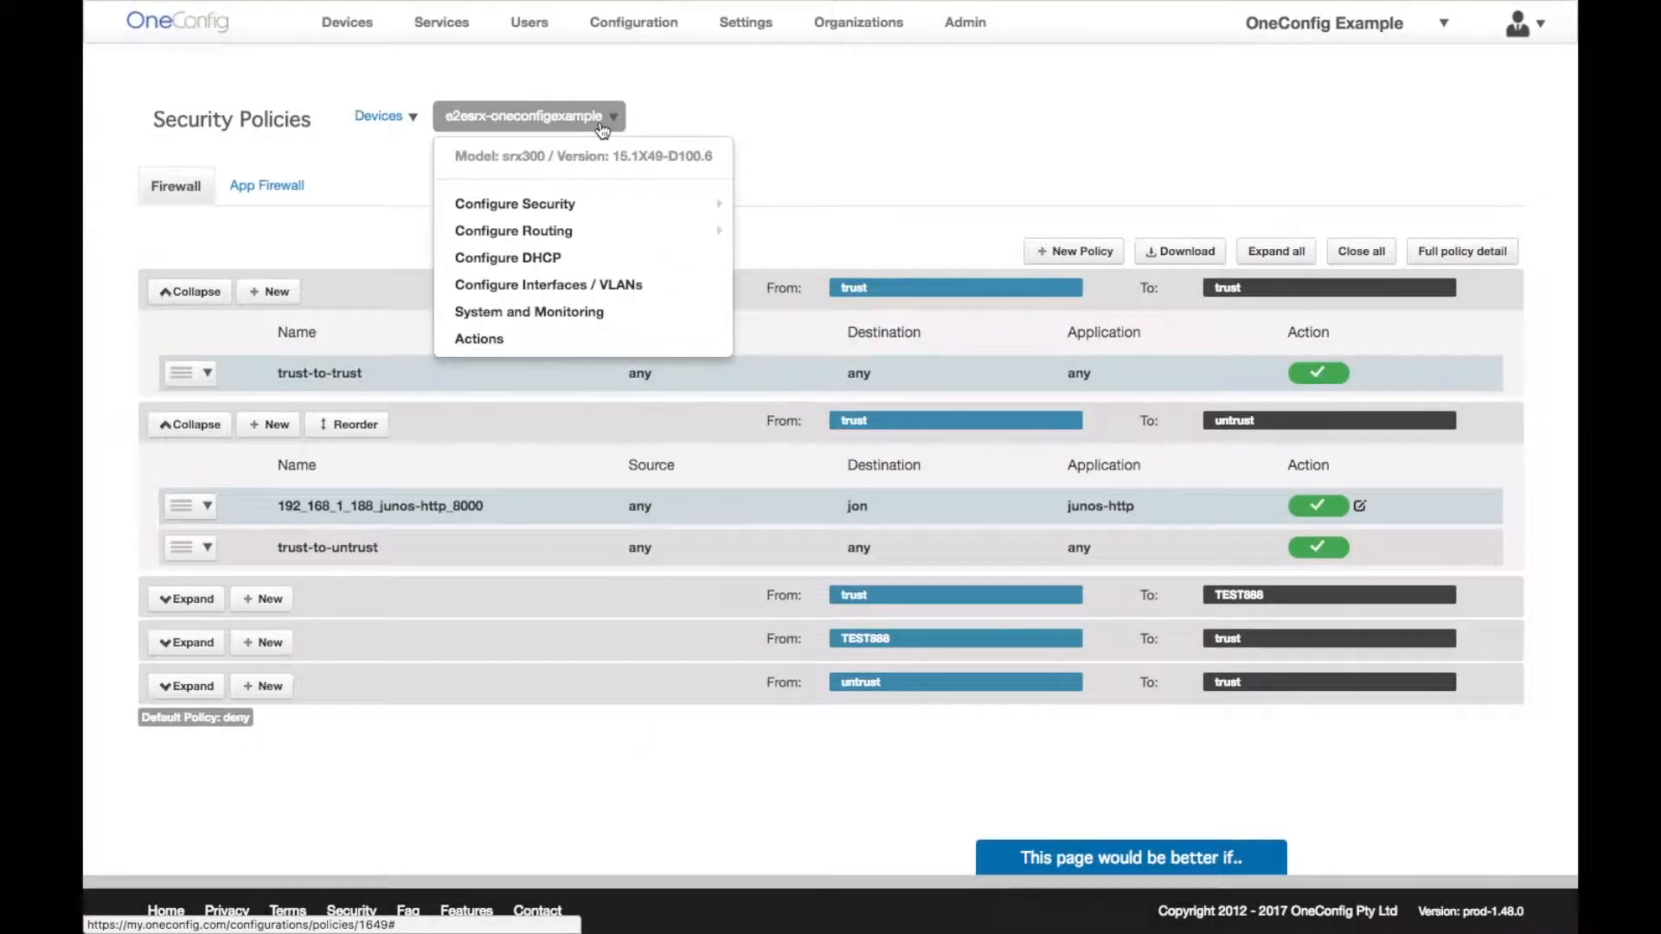
- Show the Destination NAT rules for e2esrx-oneconfigexample
mouse_move(610, 203)
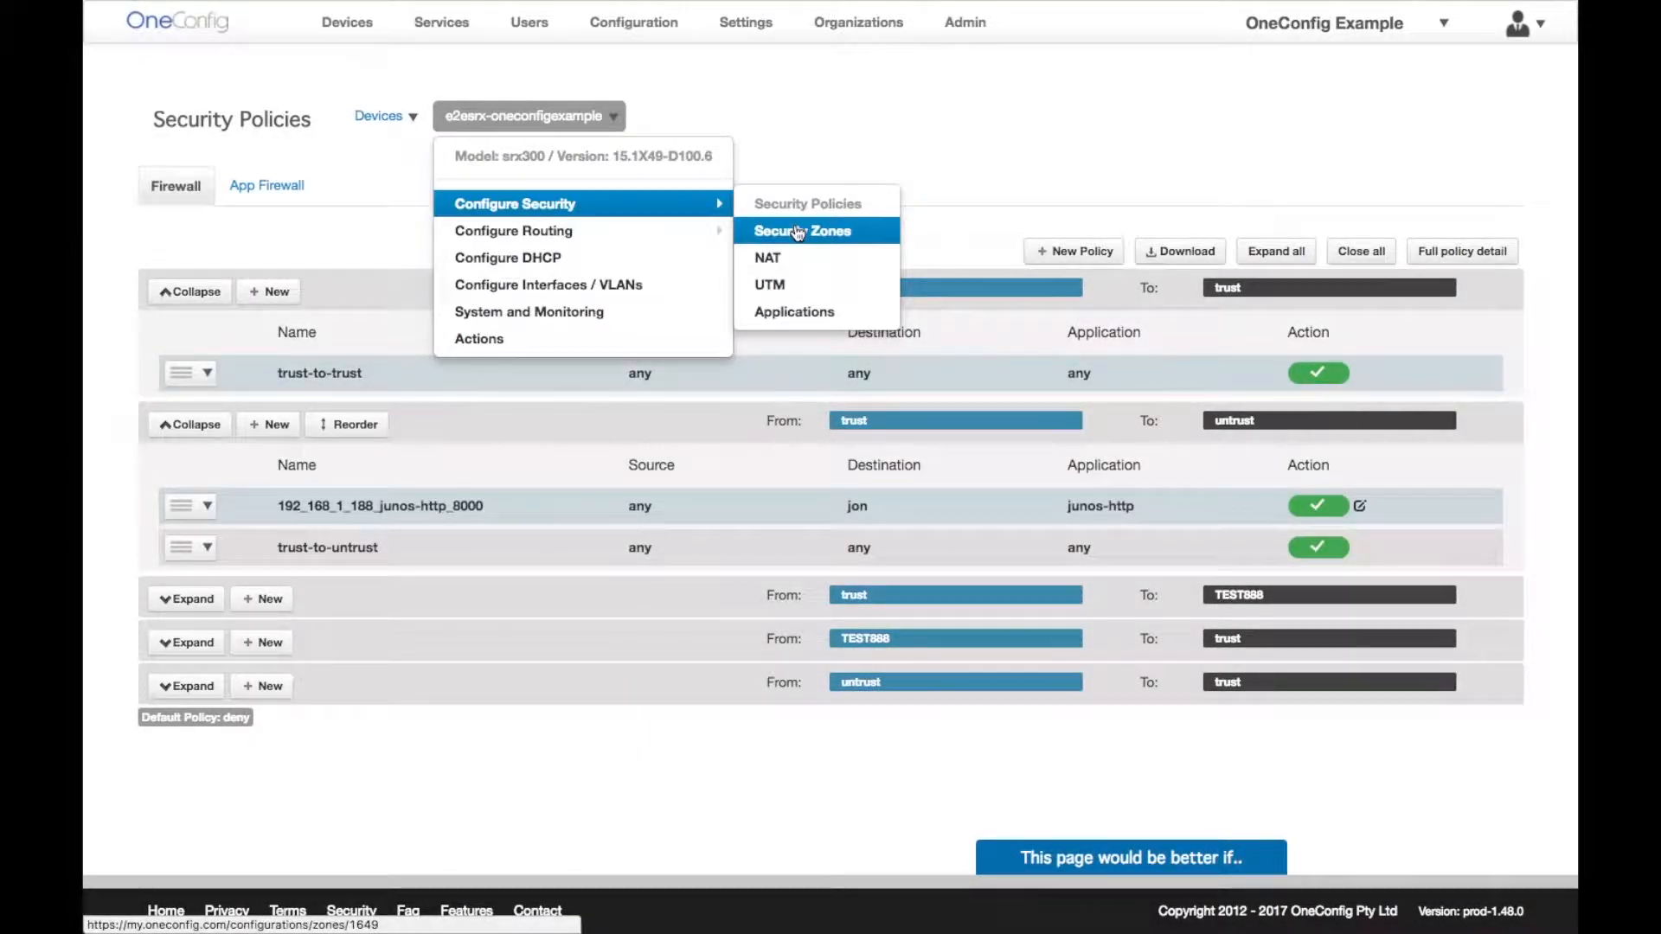
left_click(790, 260)
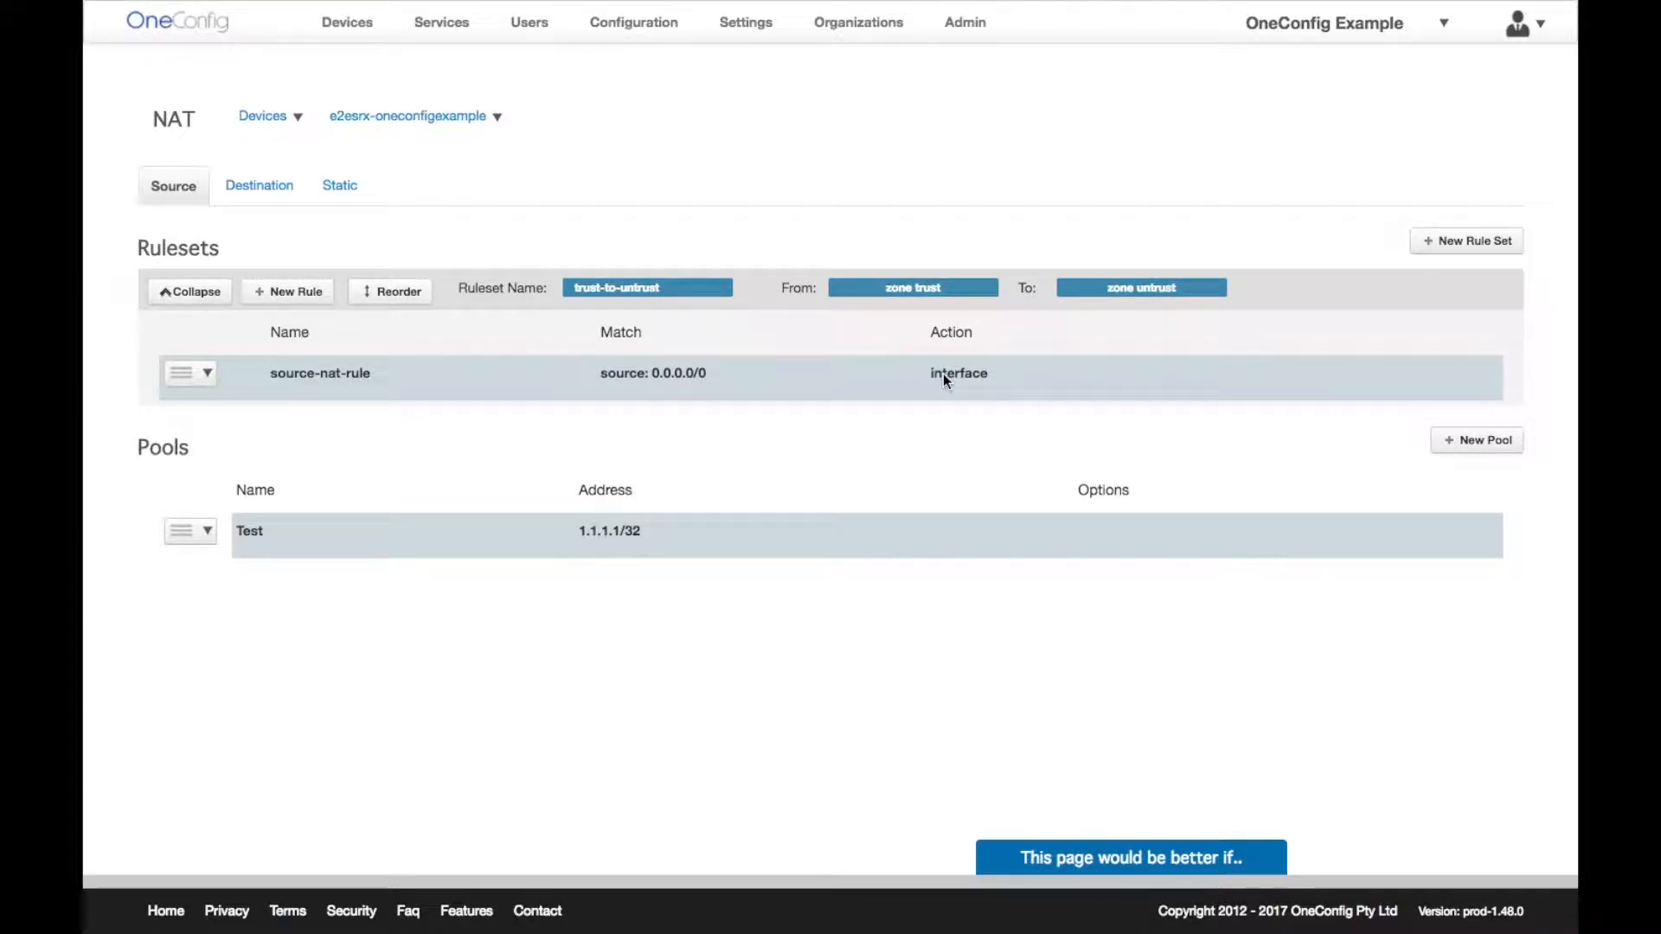
left_click(274, 197)
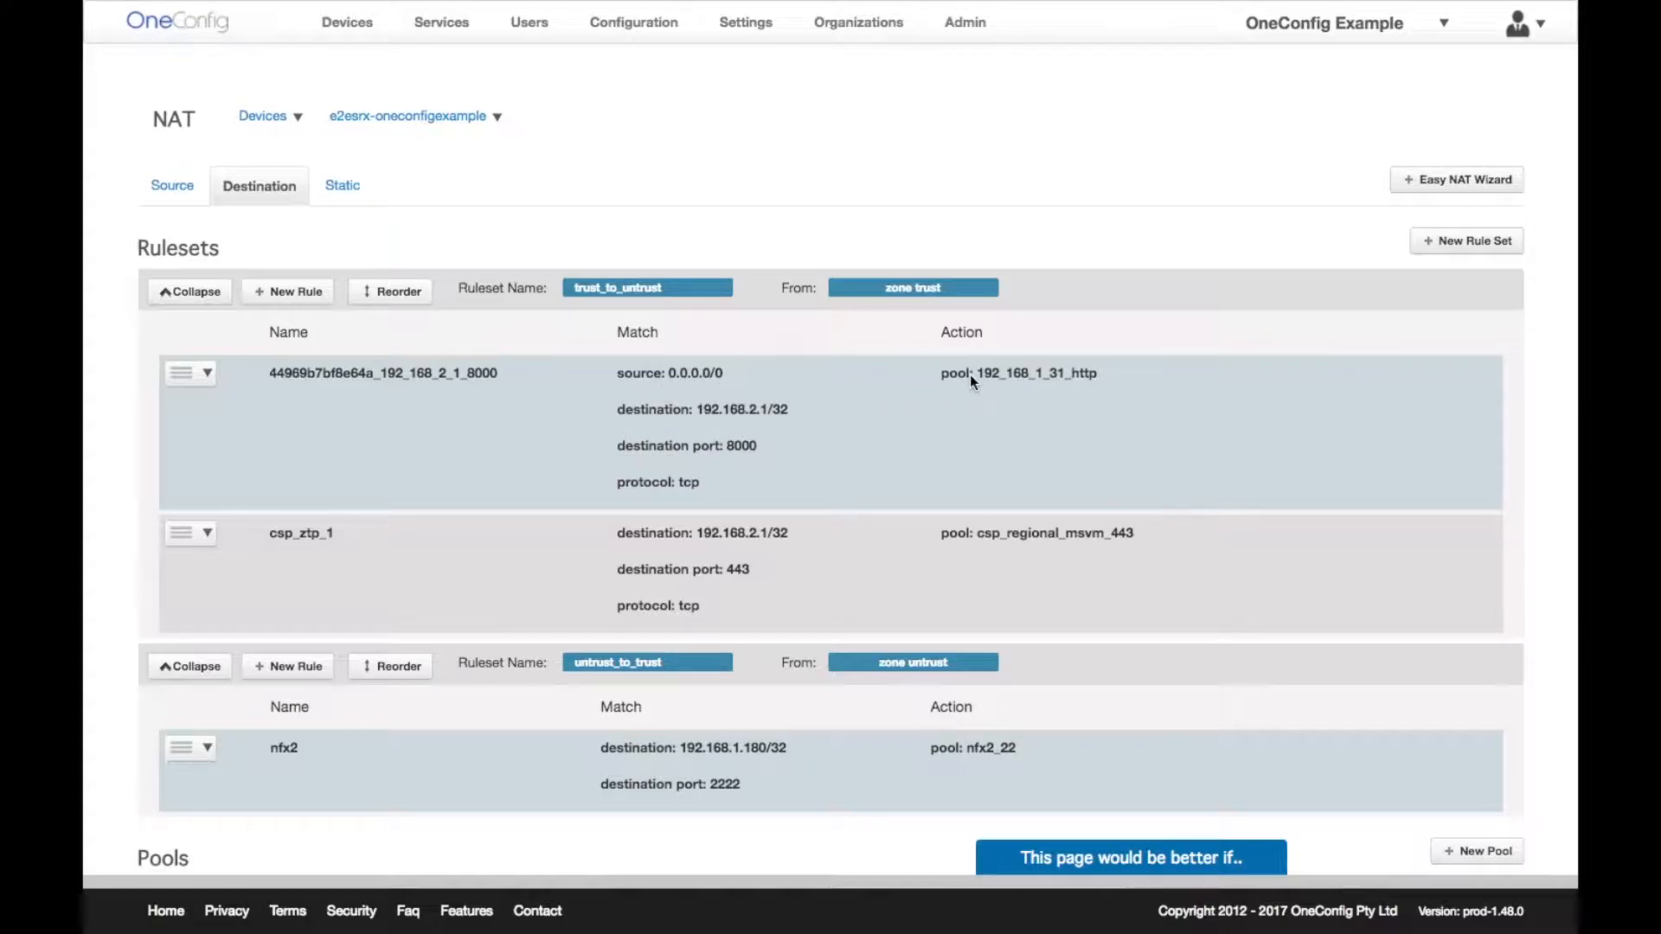
left_click(1462, 183)
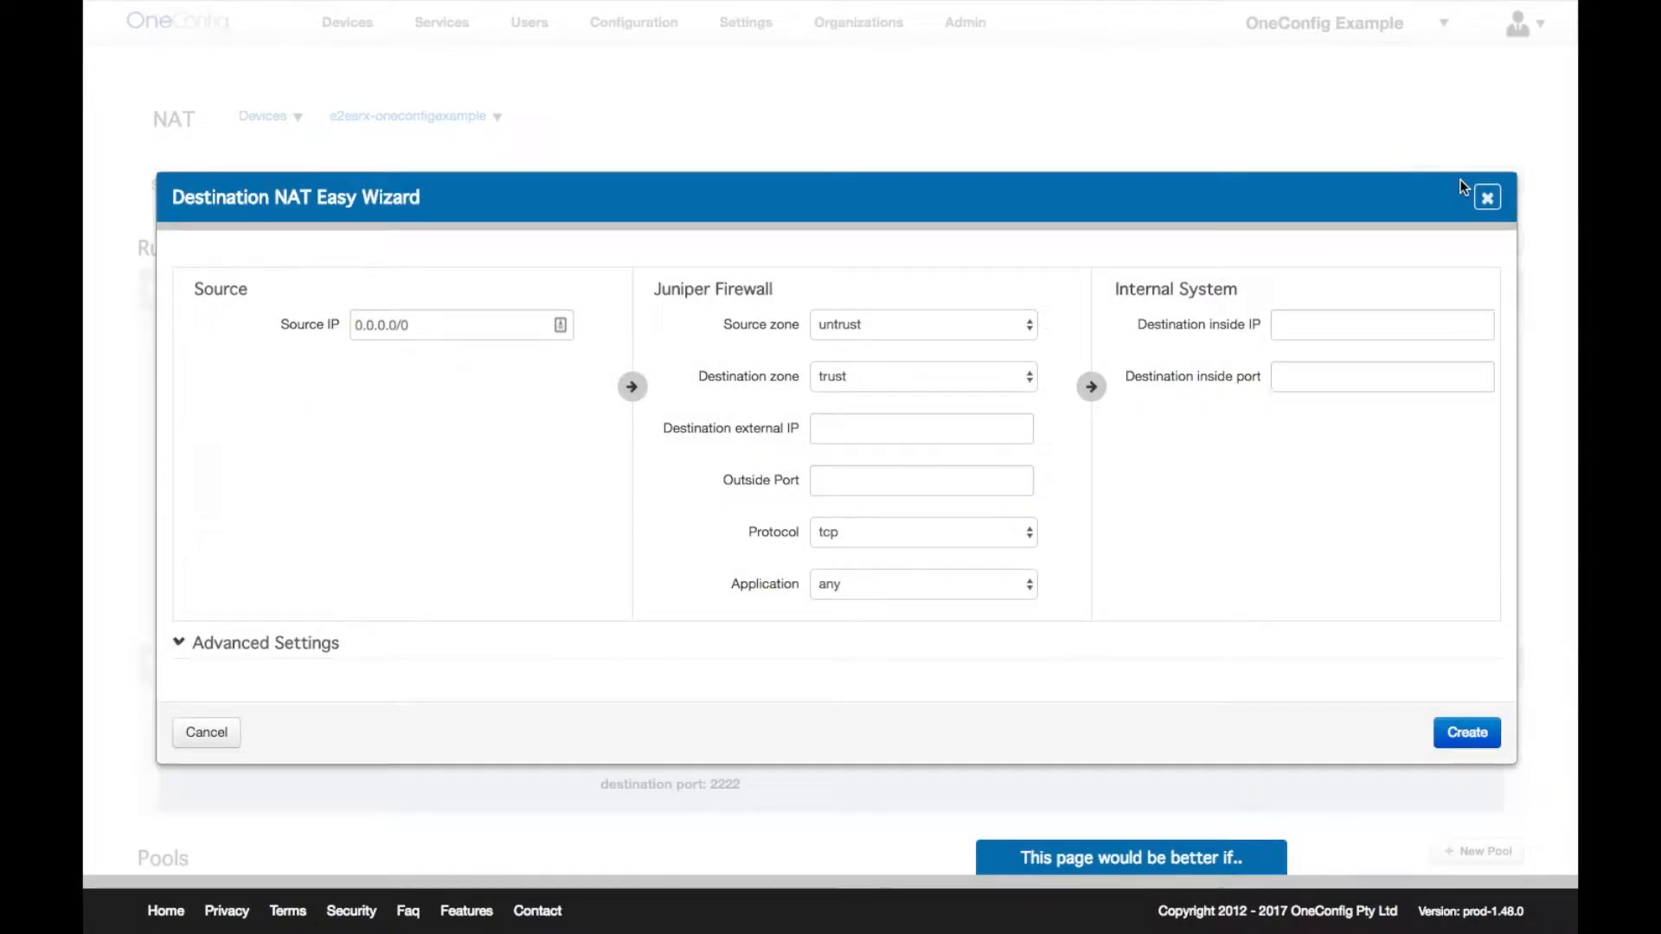
left_click(413, 332)
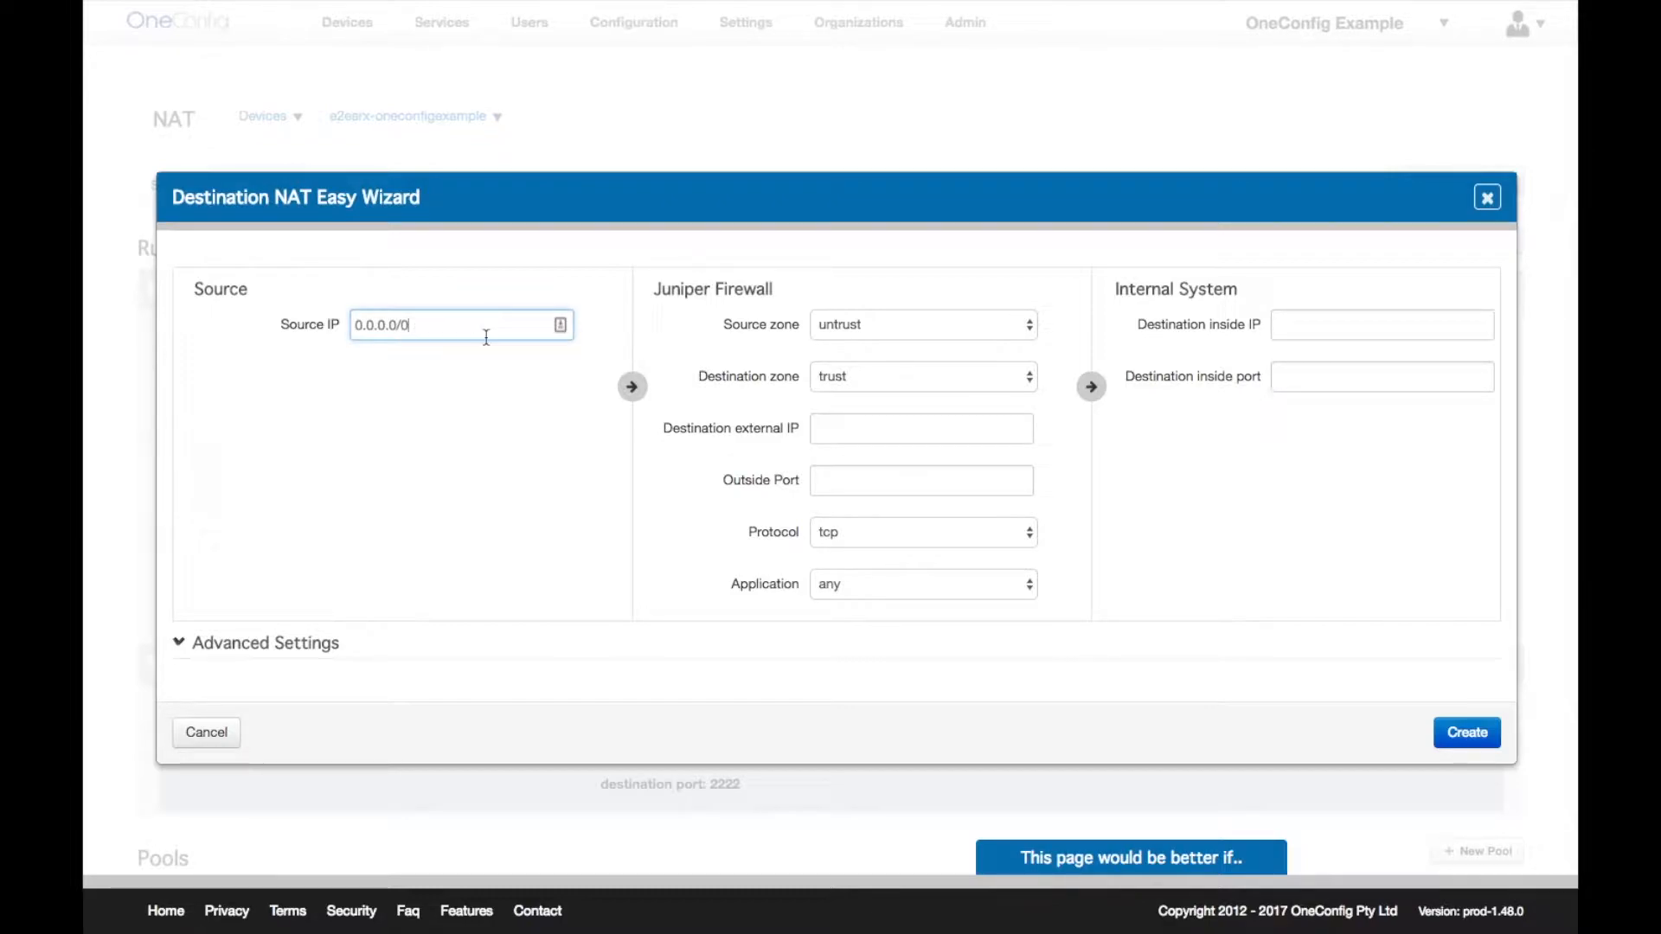
left_click(874, 333)
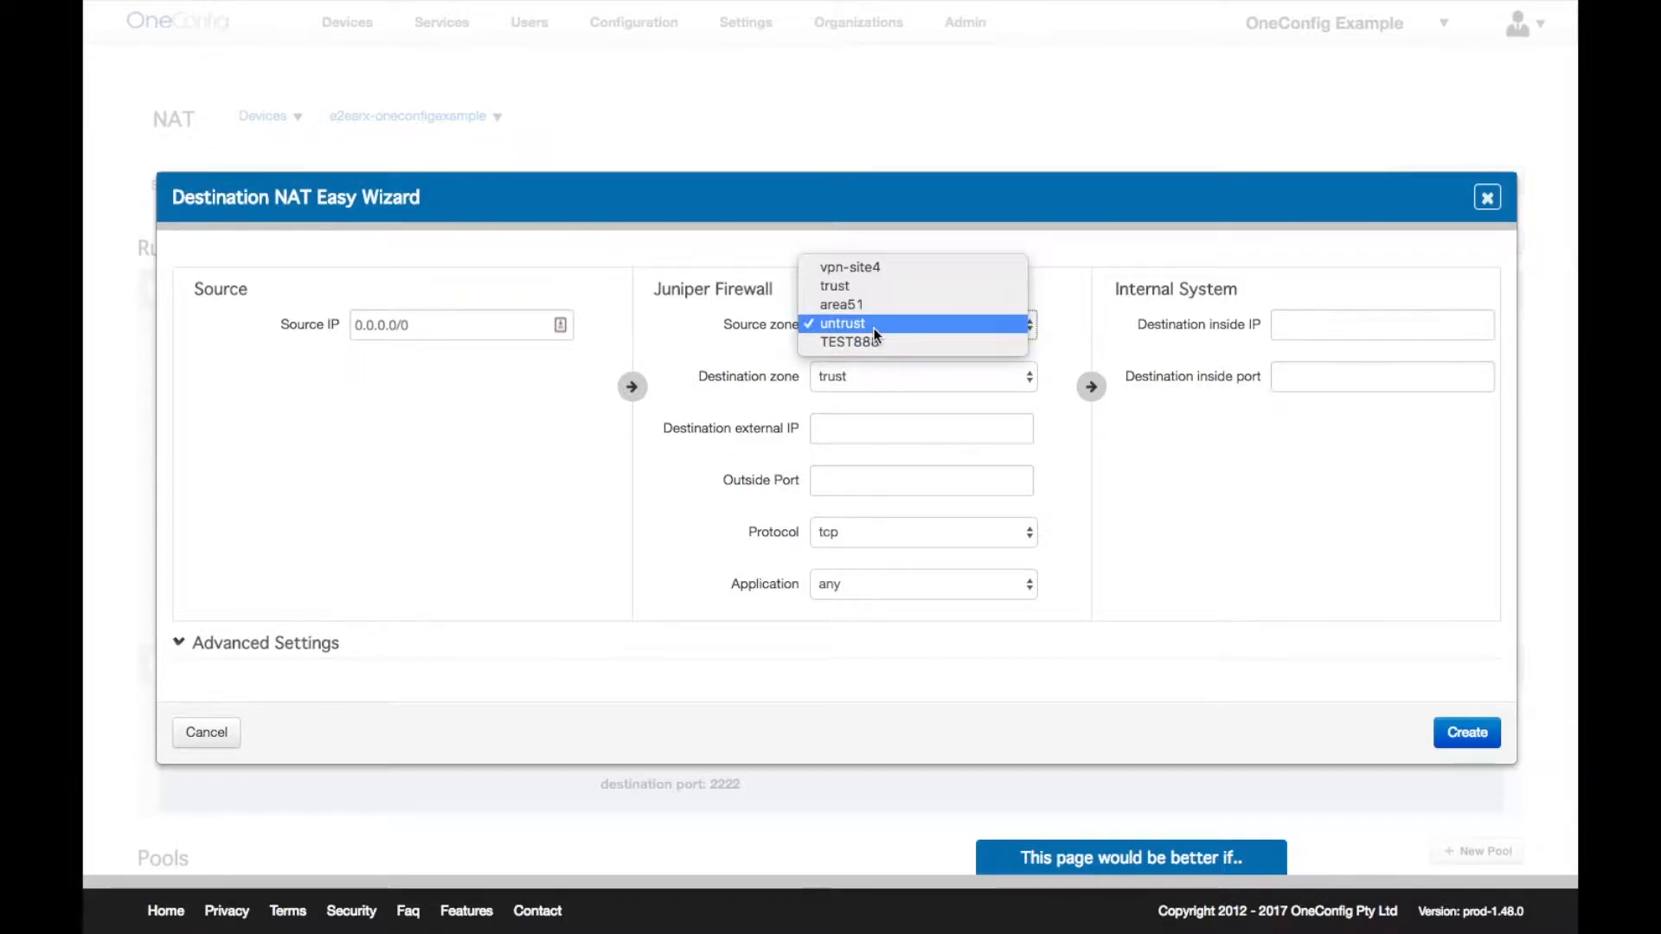
left_click(874, 328)
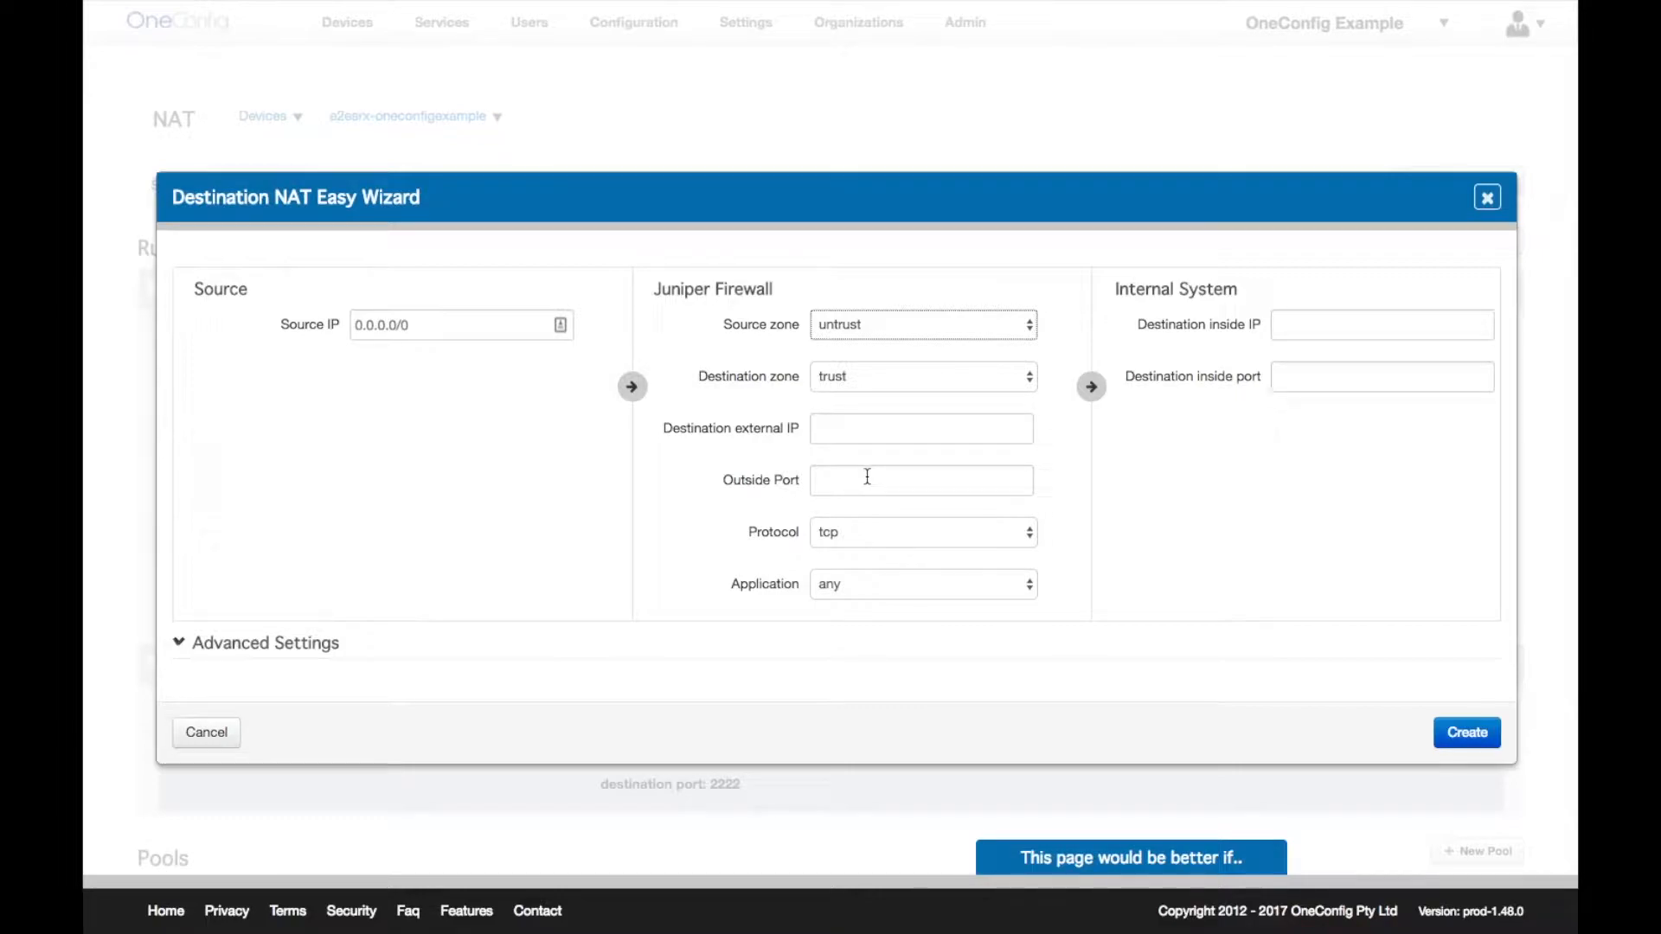
left_click(876, 532)
left_click(876, 532)
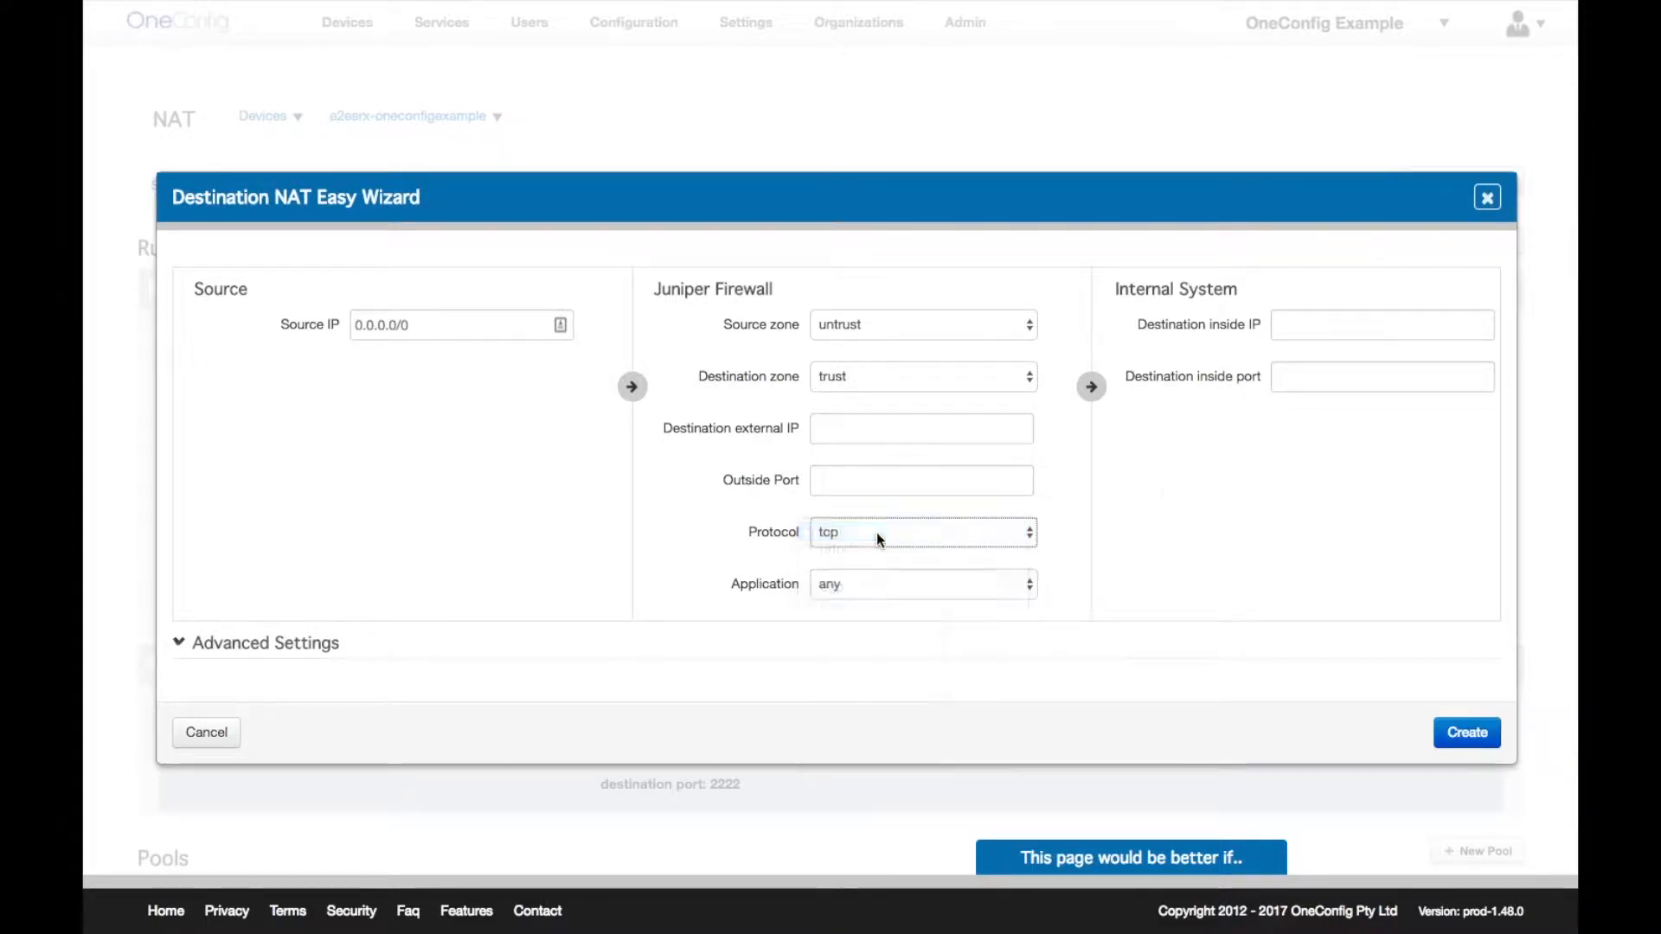
left_click(1354, 326)
left_click(1351, 380)
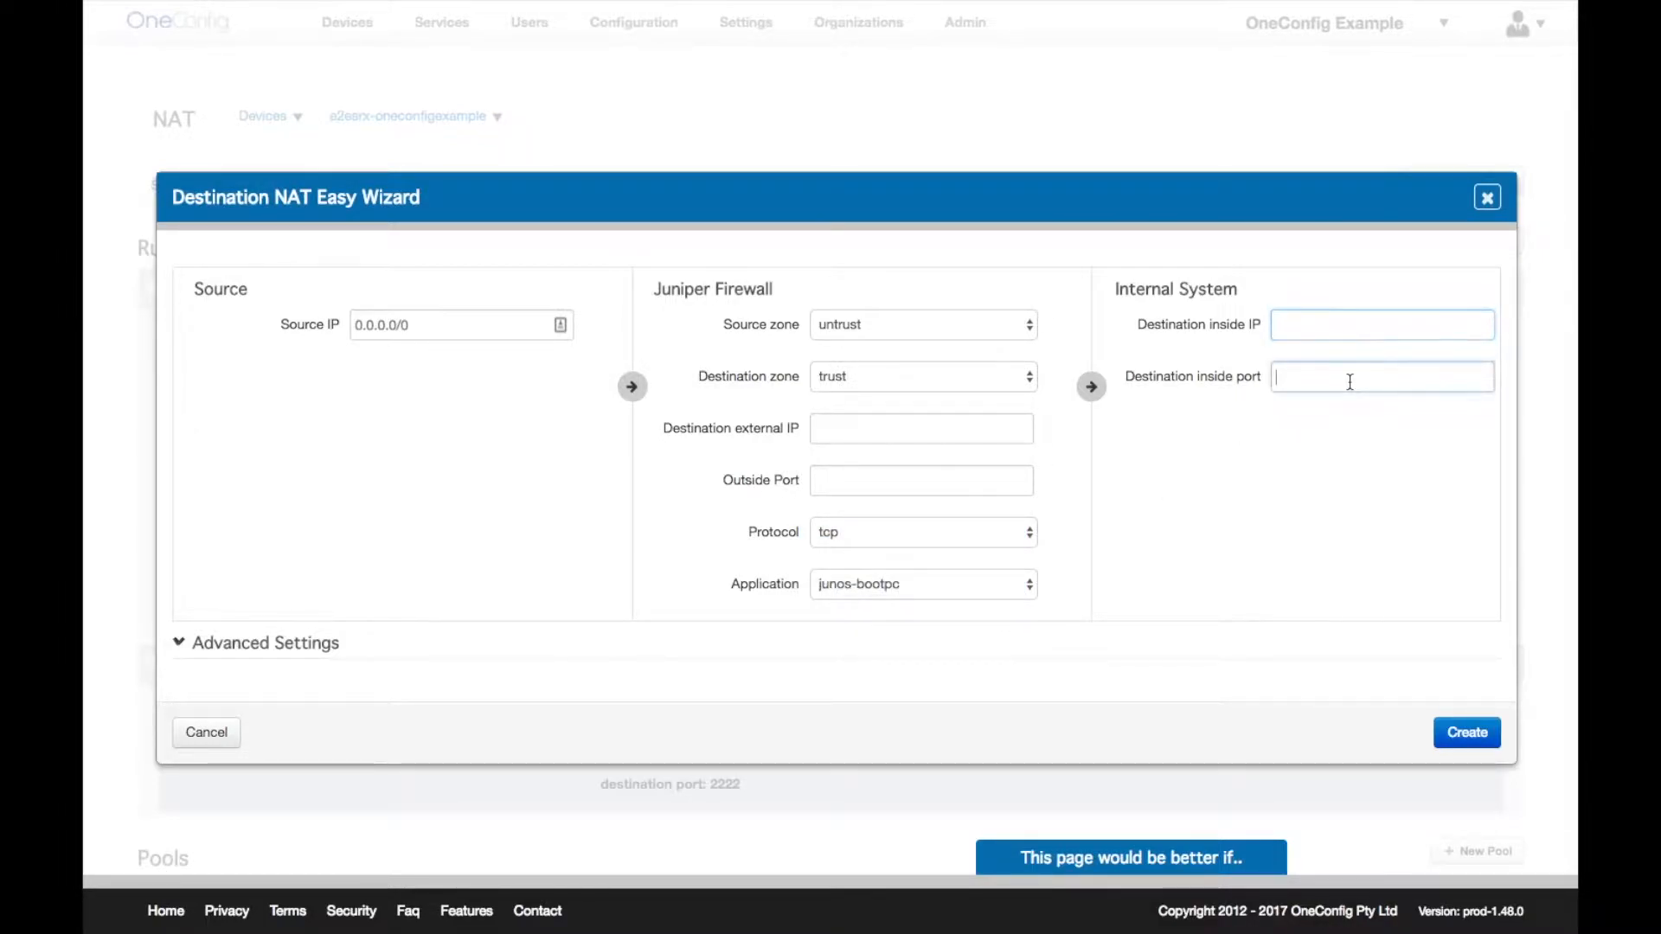
left_click(1489, 210)
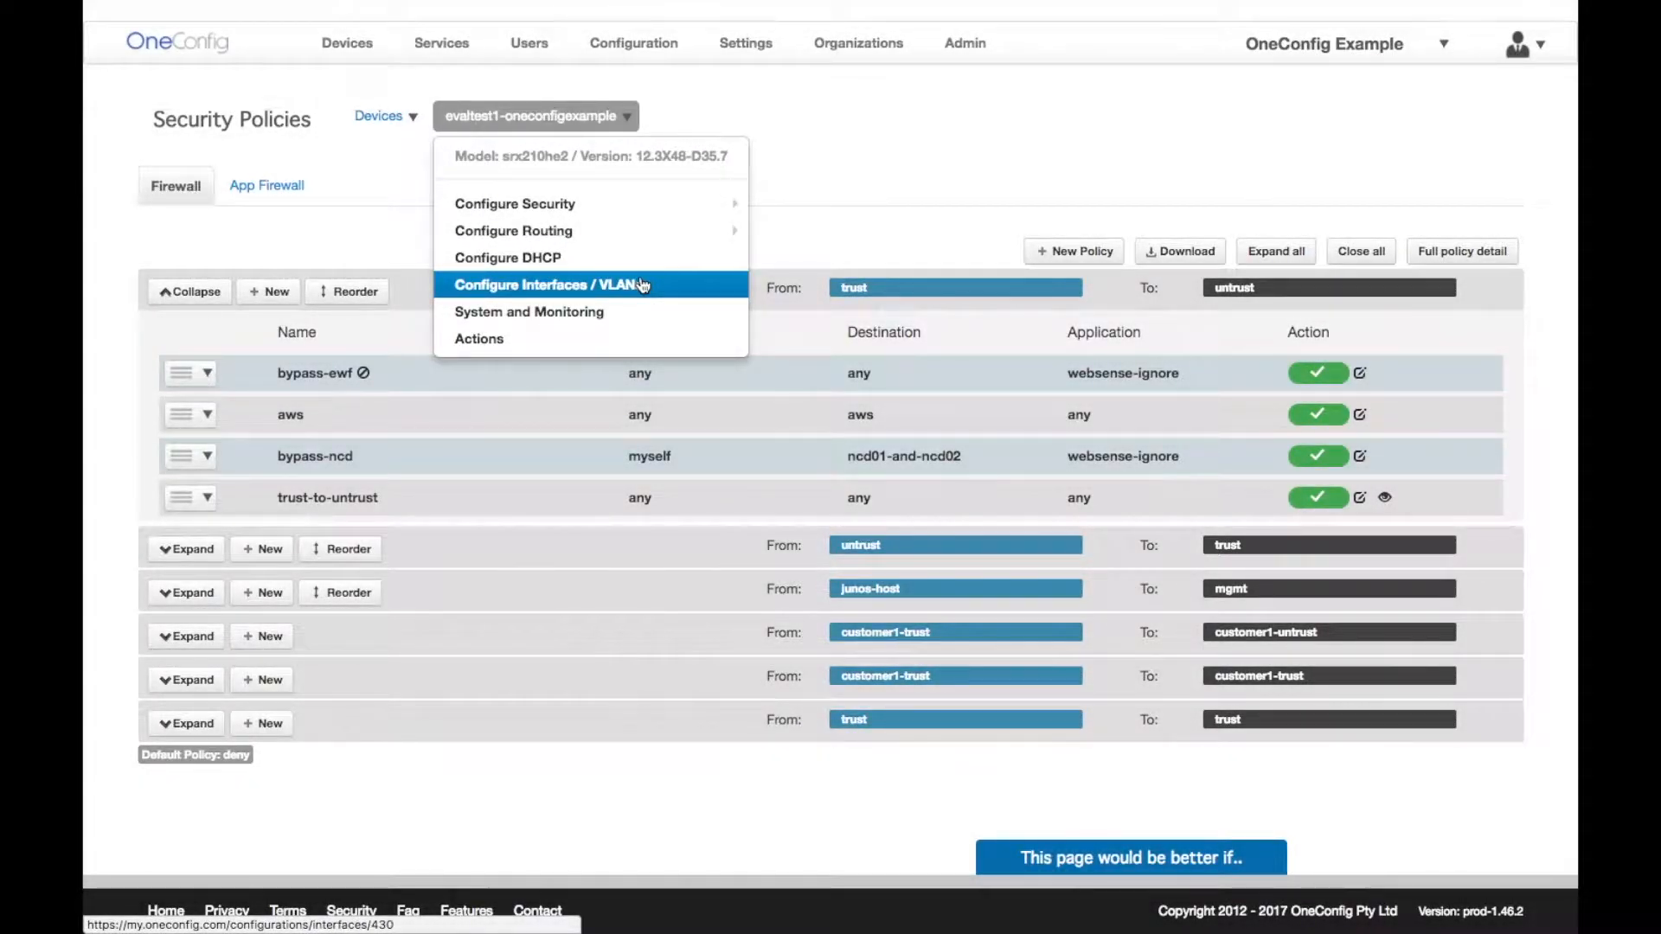
- Show the device's Interfaces page and filter it with '/7.0' to fe-0/0/7.0
left_click(642, 285)
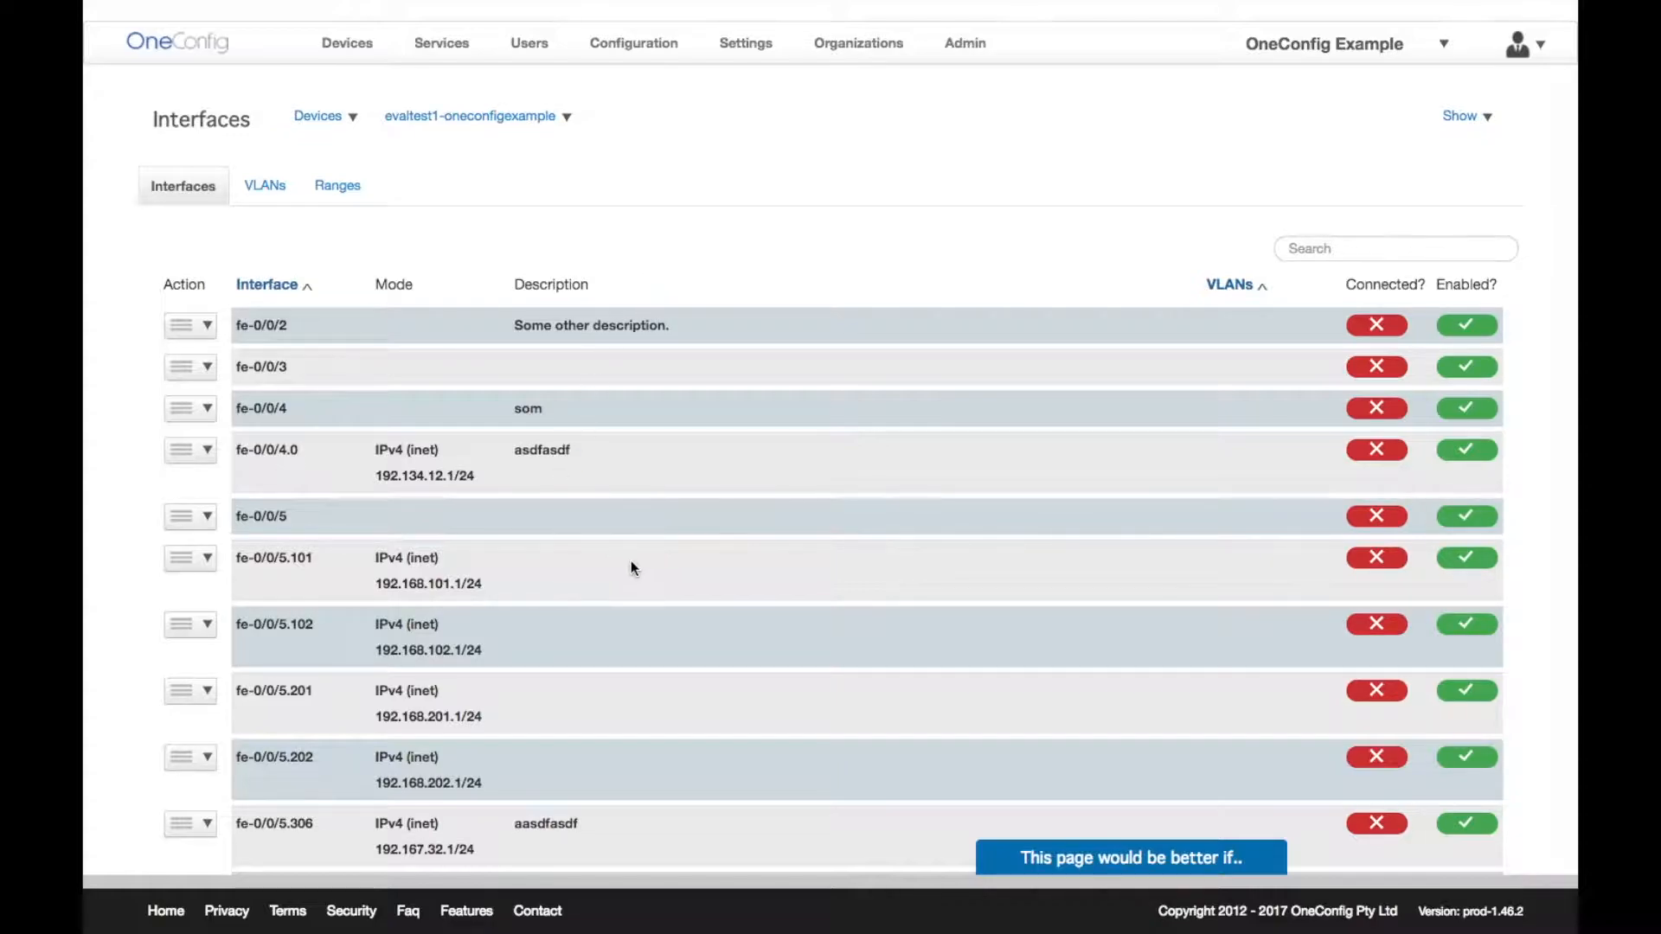
scroll(630, 568, "down", 2)
left_click(1330, 190)
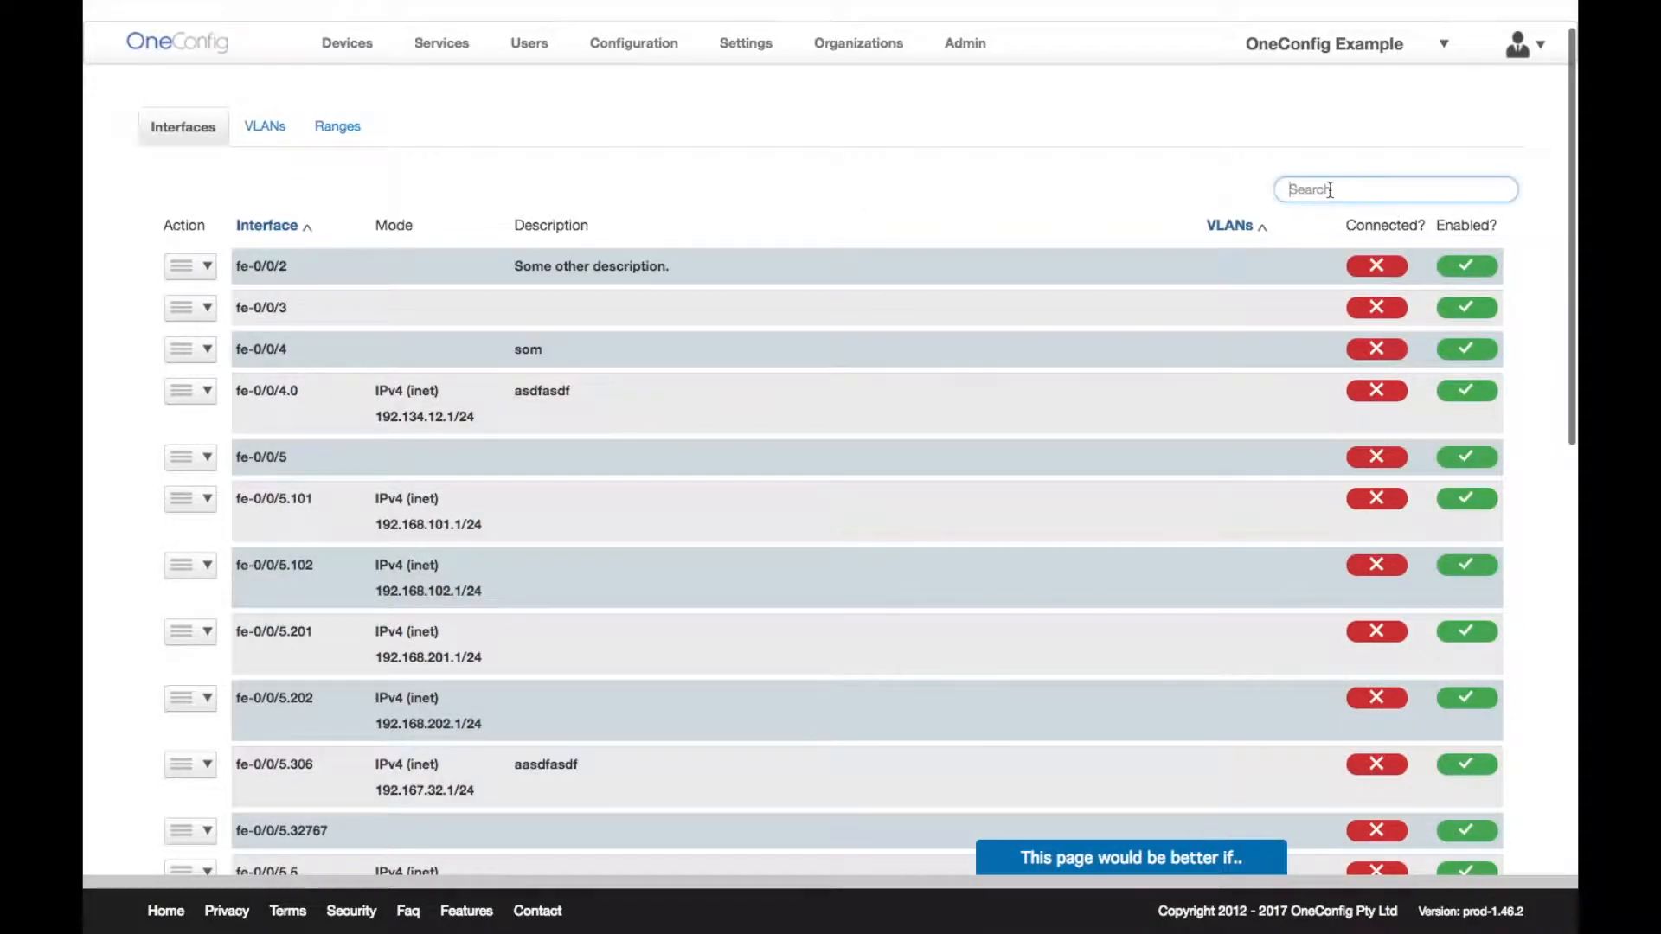
type("/7.0")
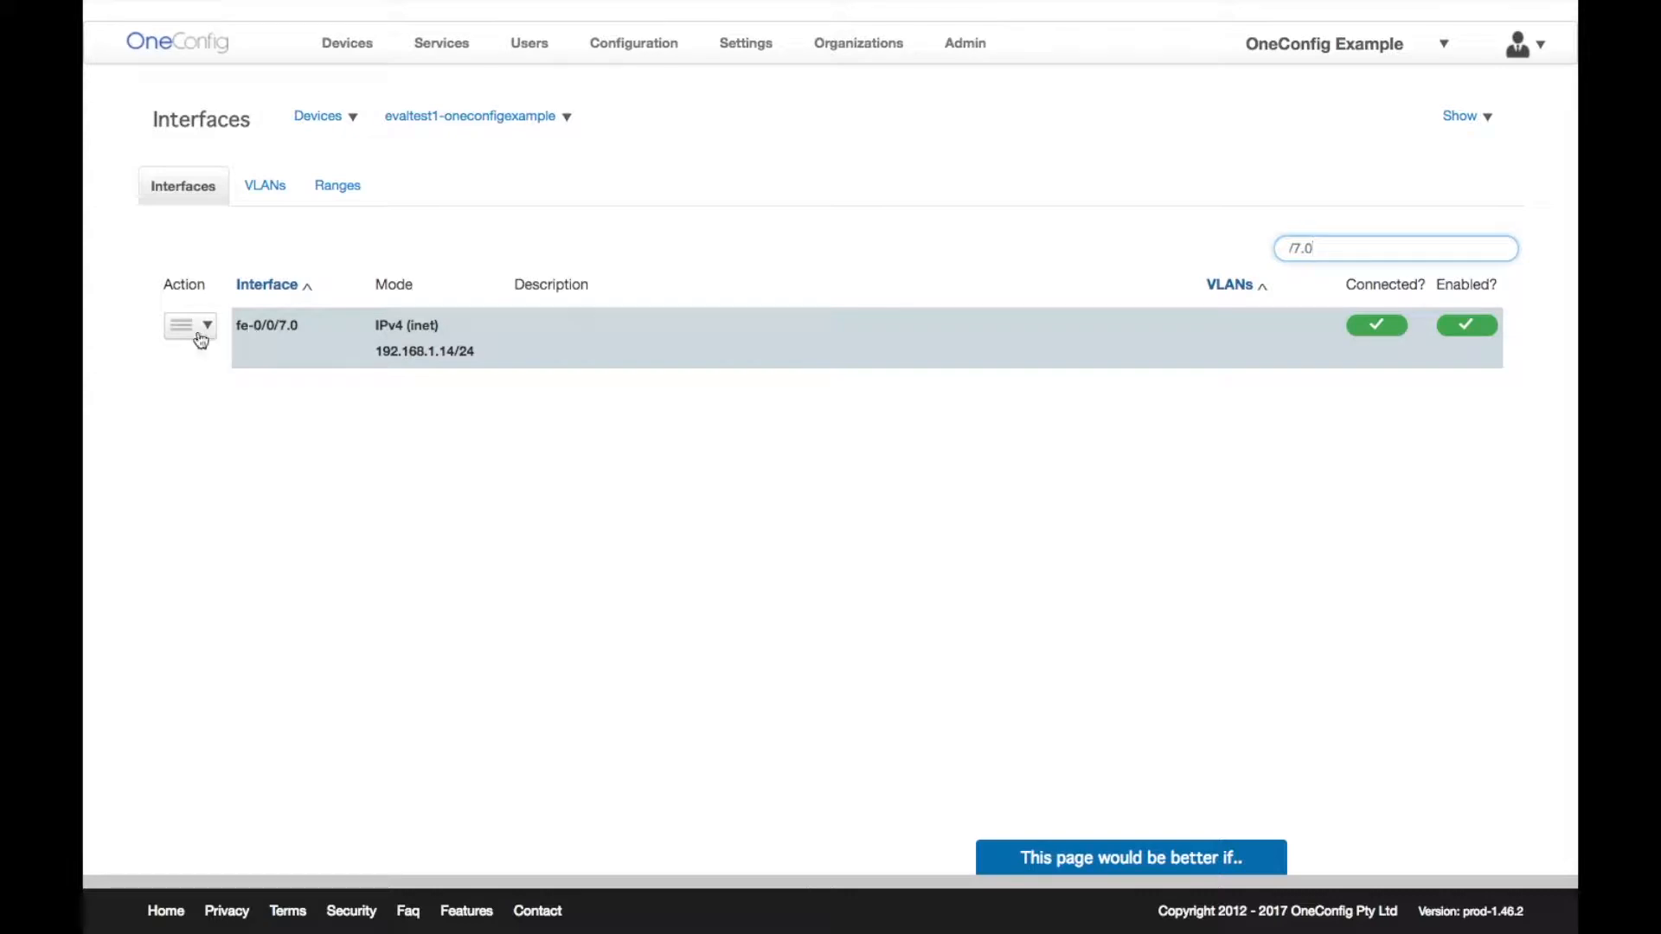
- Open the fe-0/0/7.0 interface editor and close it without saving
left_click(201, 336)
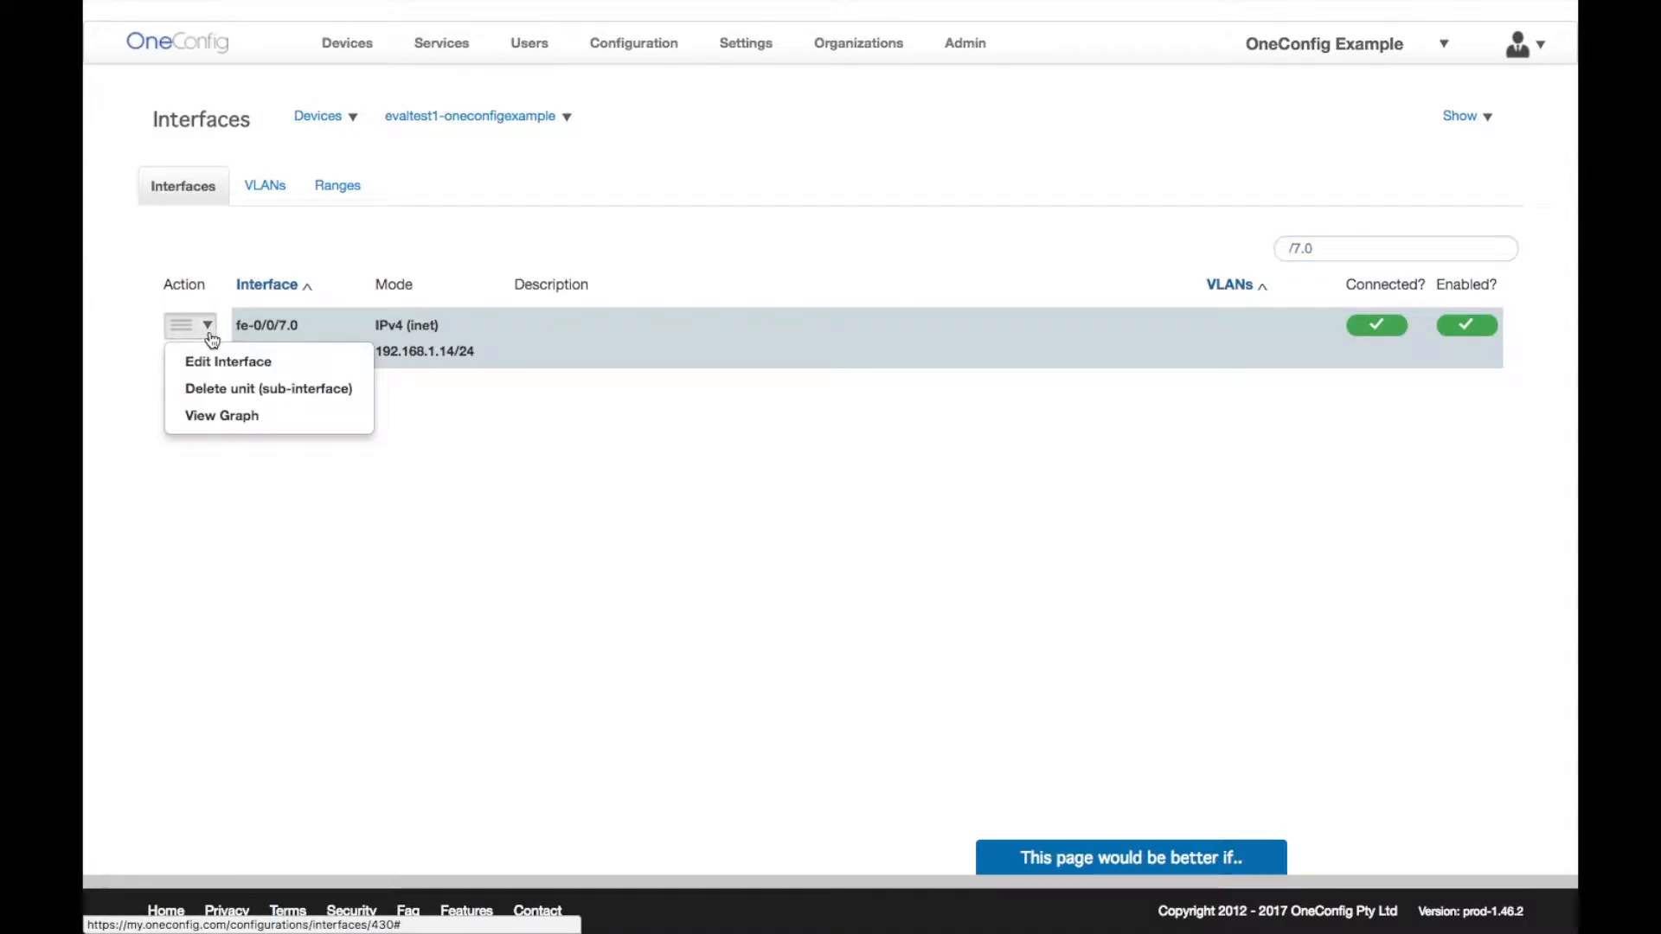
left_click(242, 371)
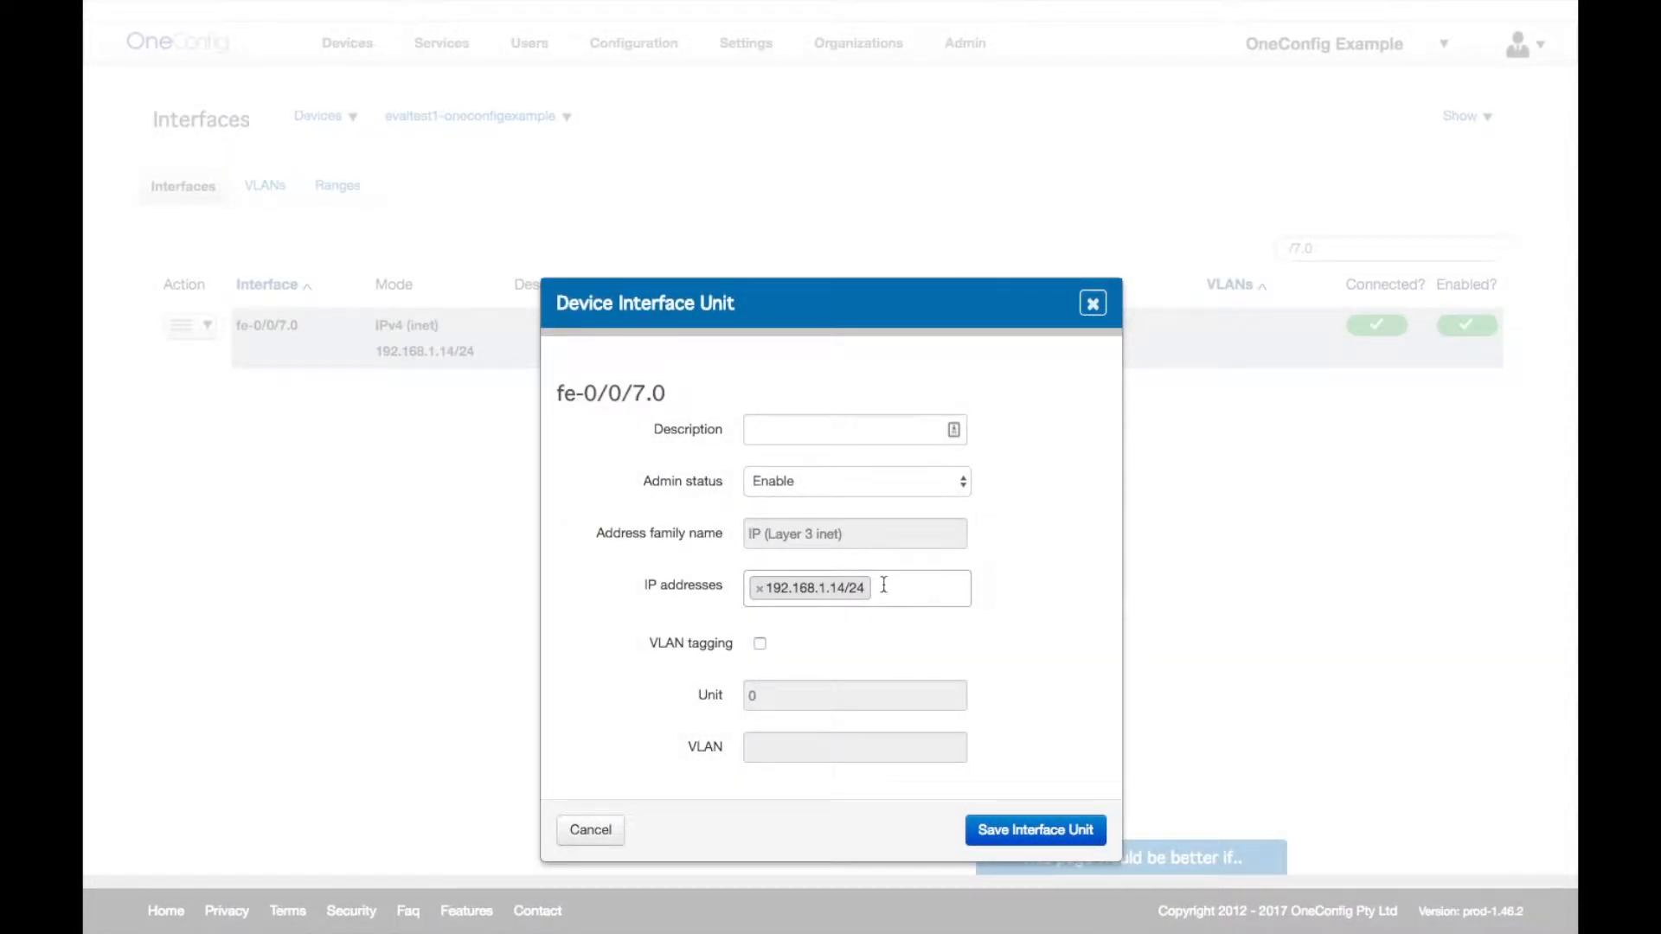
left_click(929, 485)
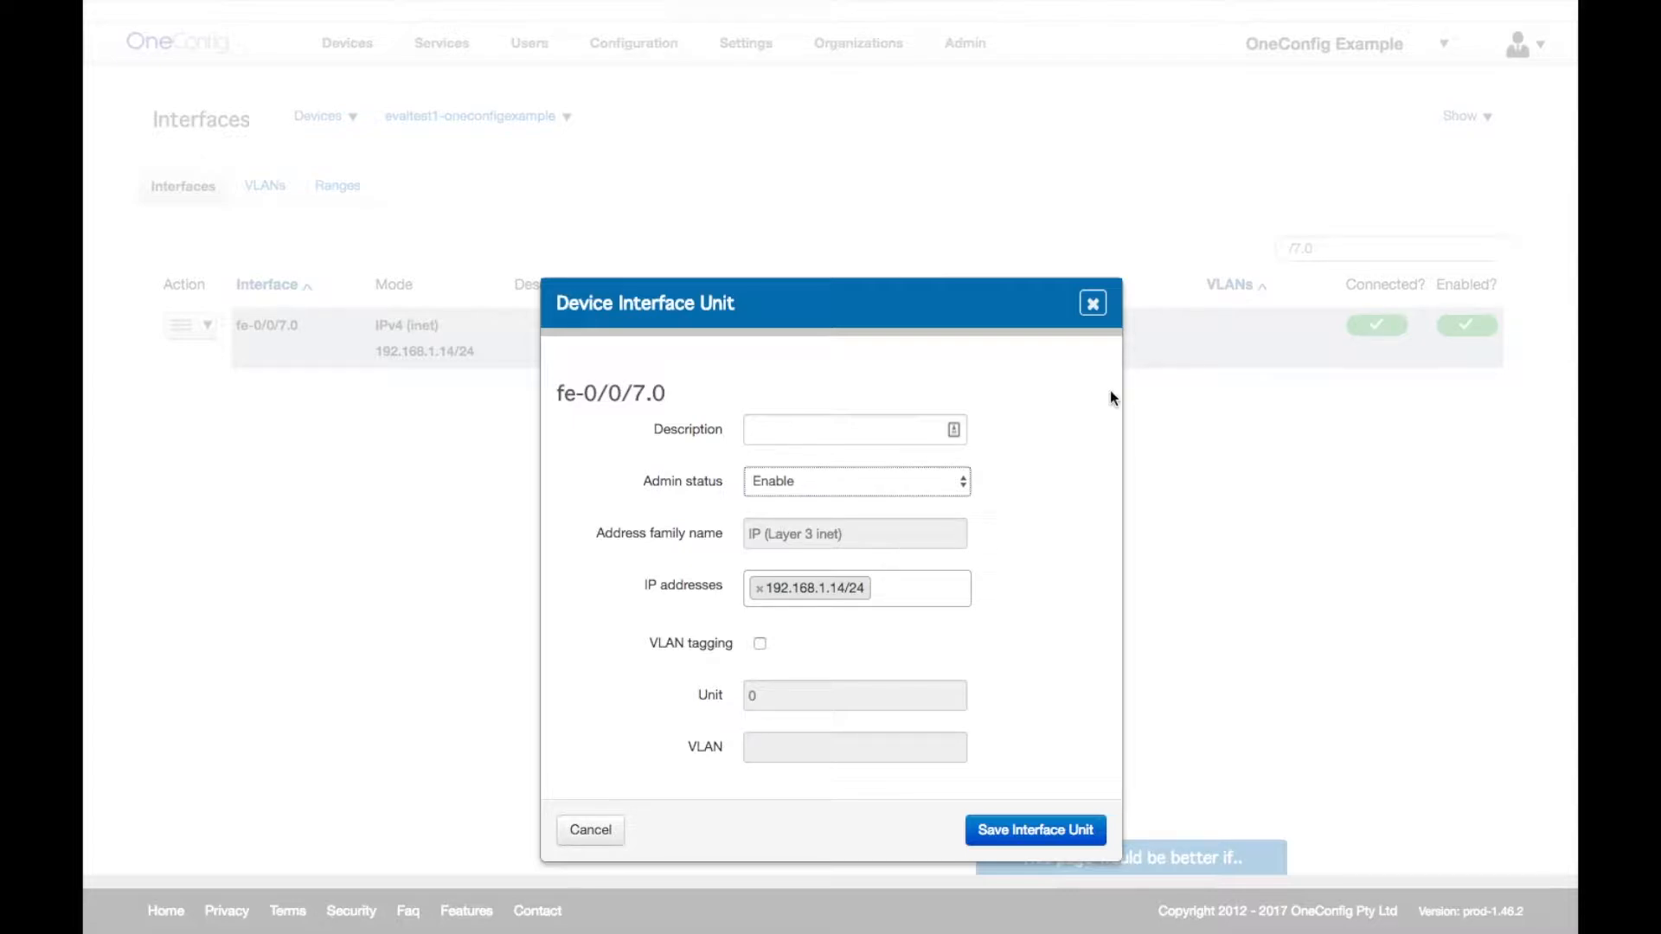
left_click(1092, 305)
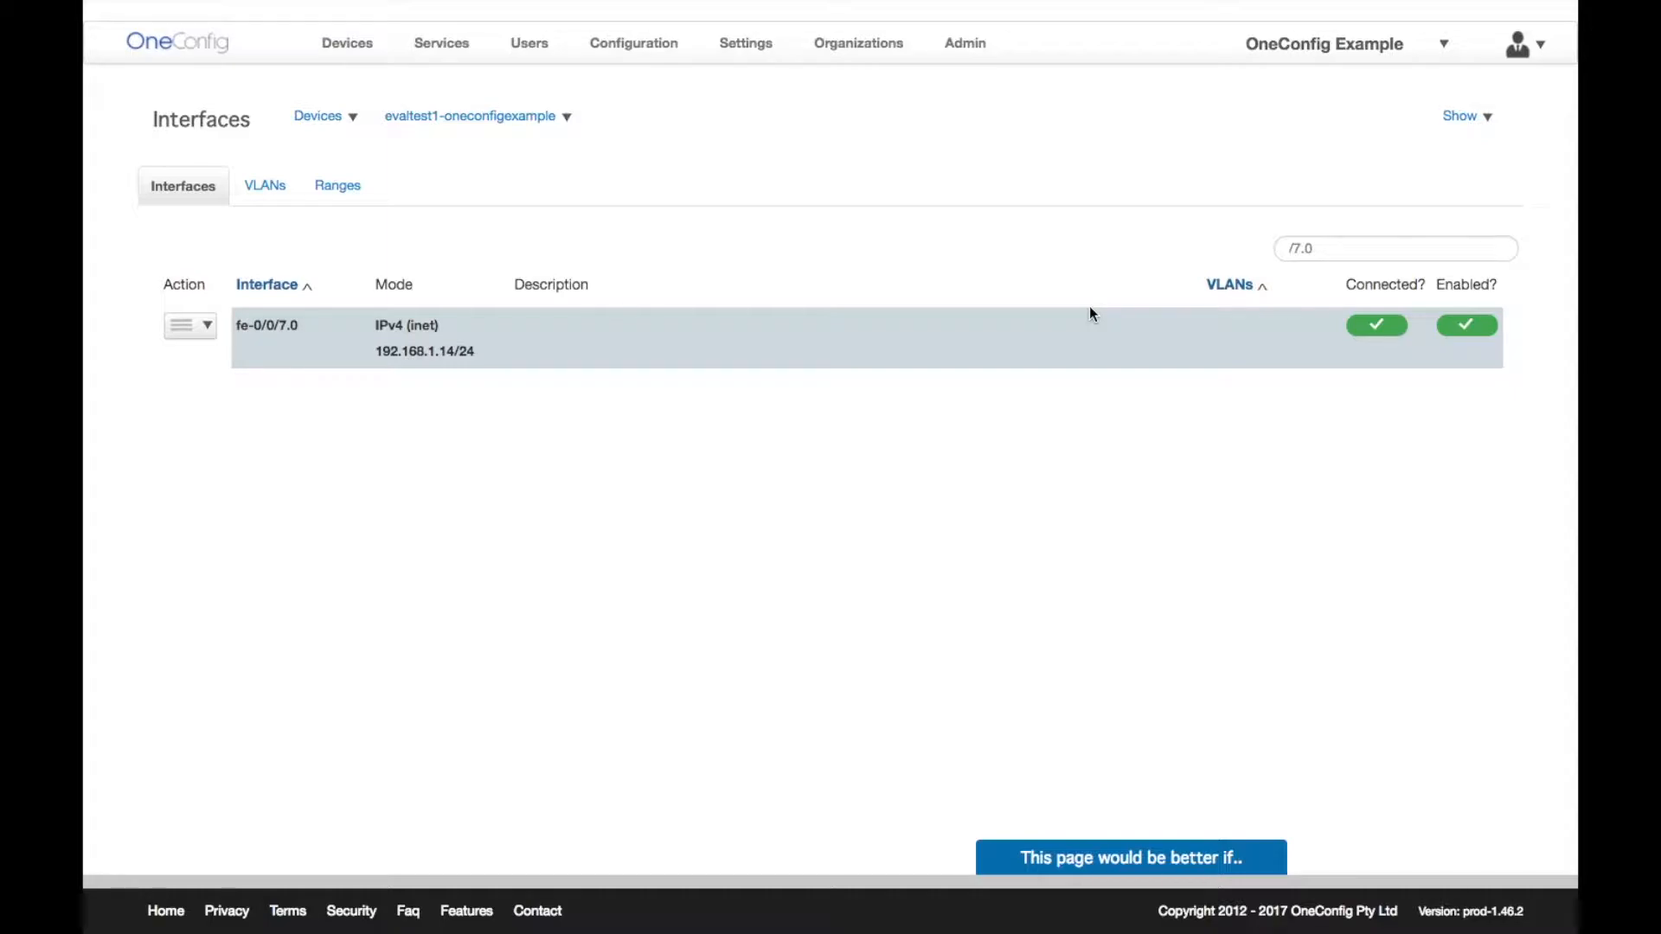
- Go to System and Monitoring, keep the graph interval at Daily, and view commit history
left_click(559, 120)
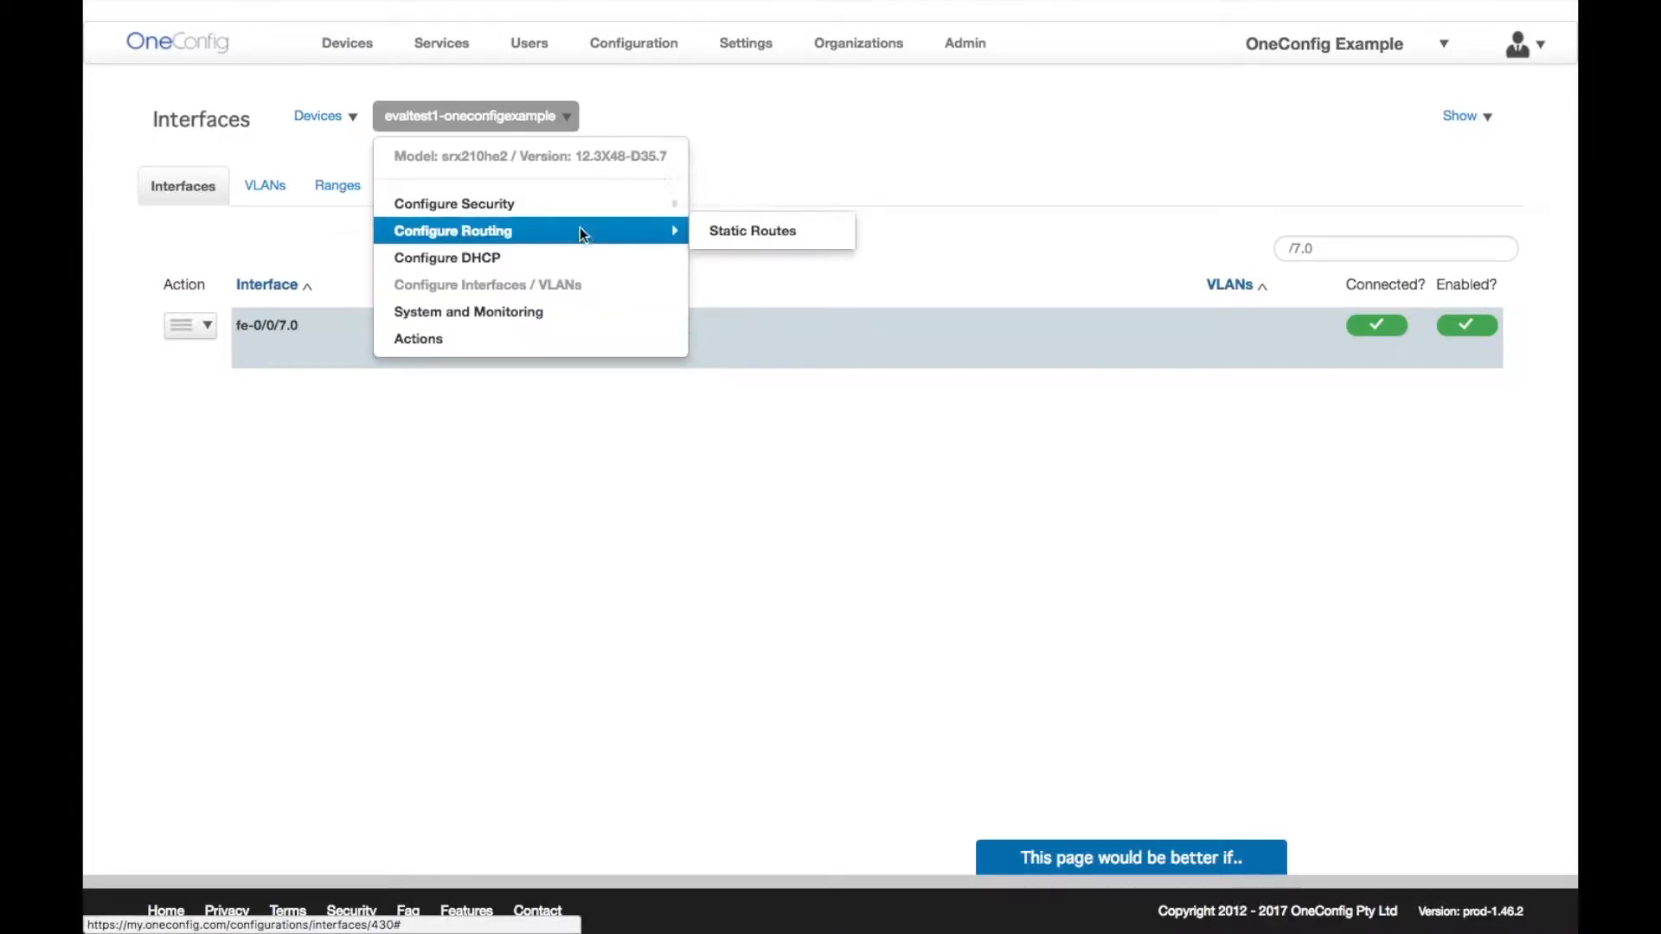
left_click(607, 321)
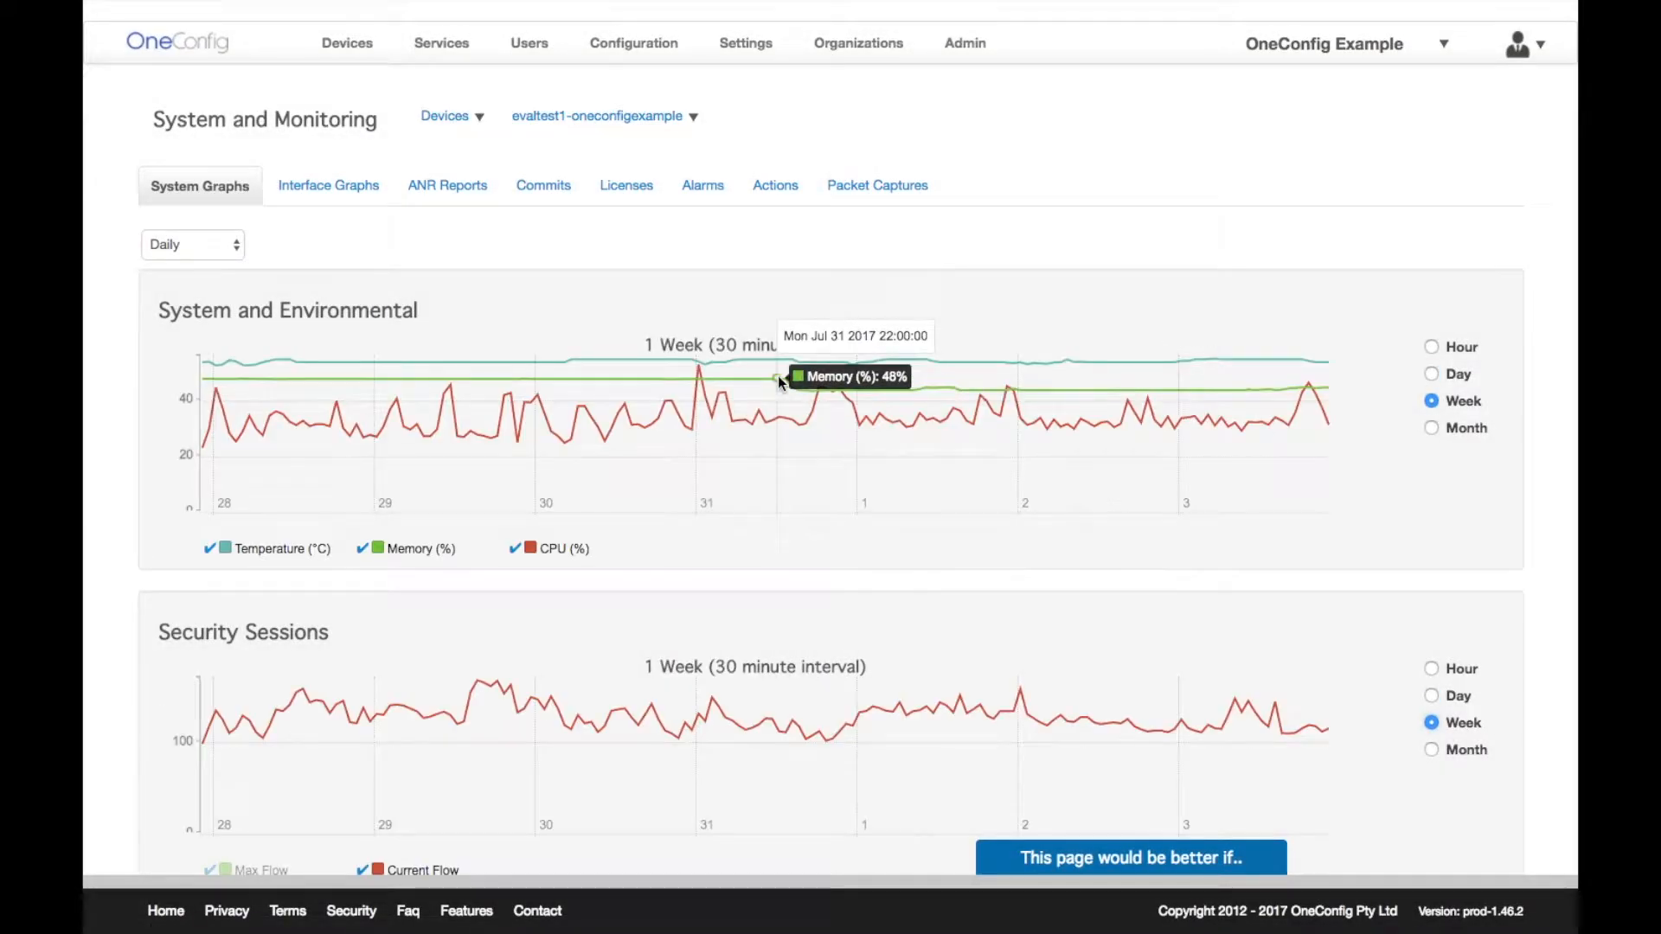
left_click(236, 249)
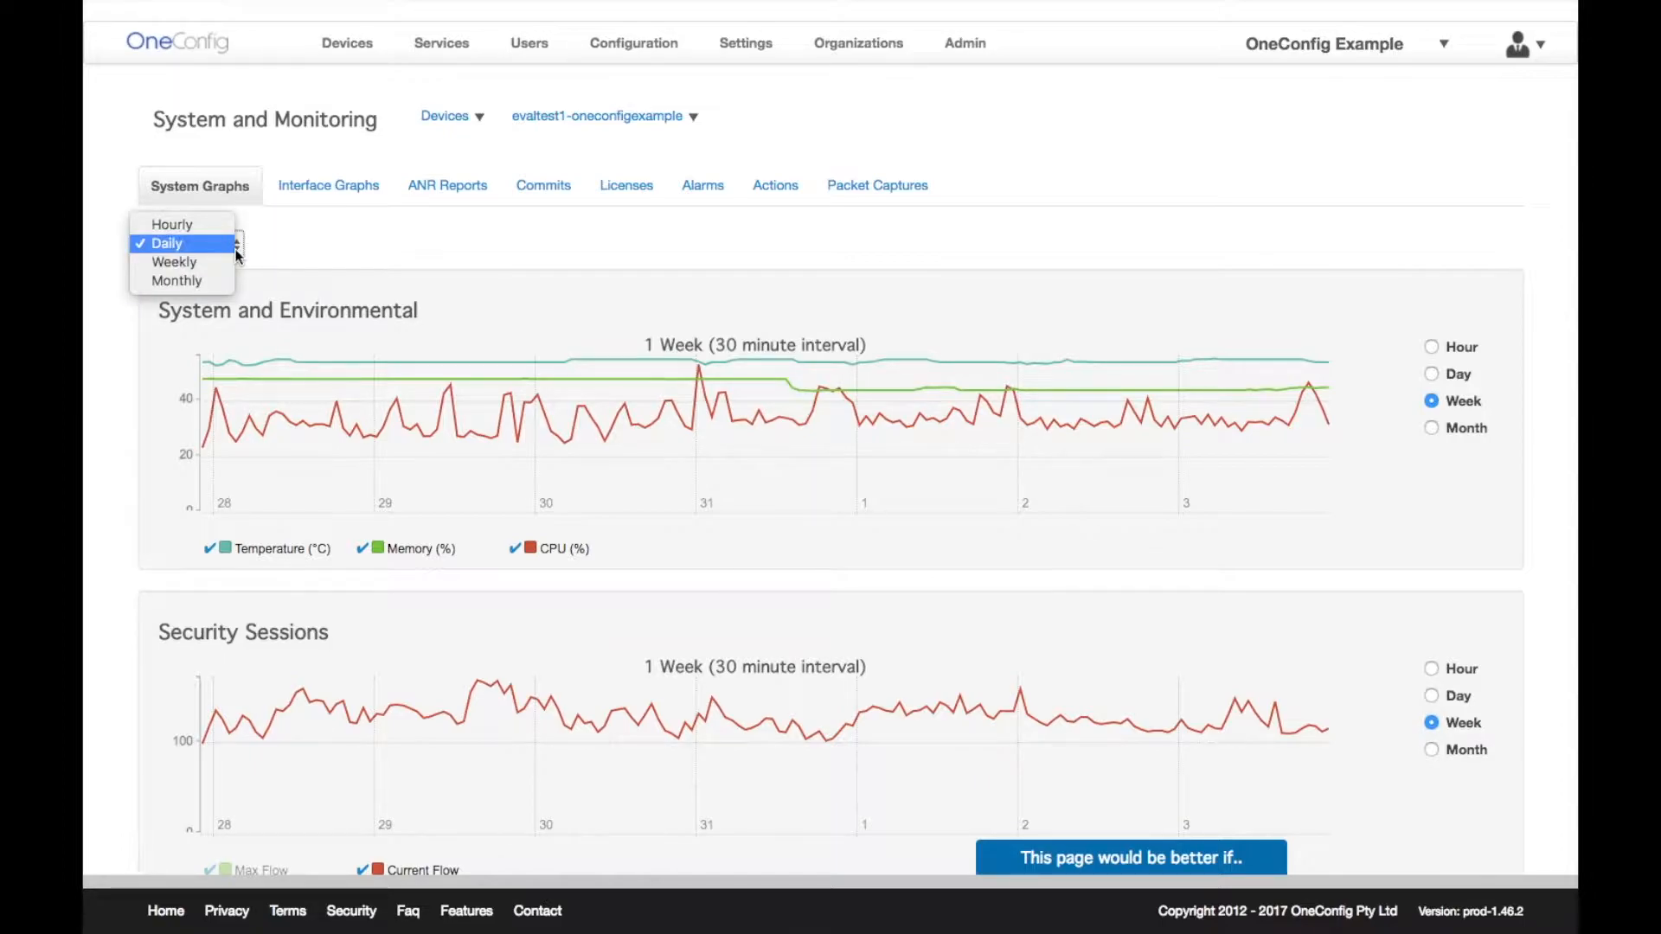
left_click(294, 249)
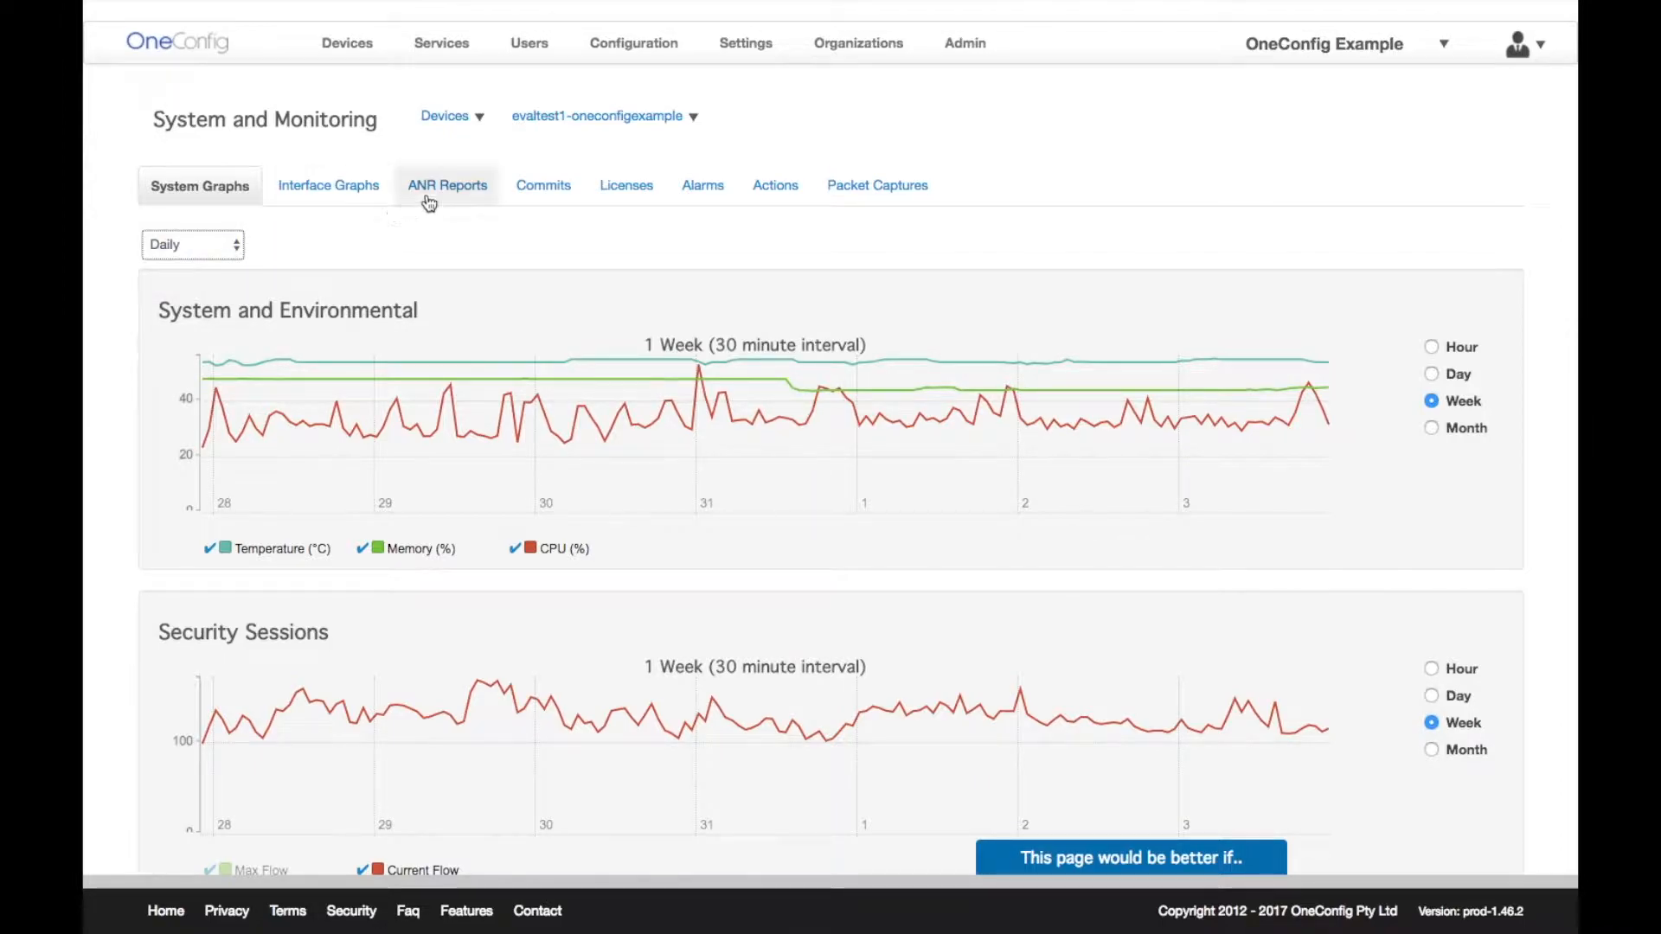
left_click(545, 192)
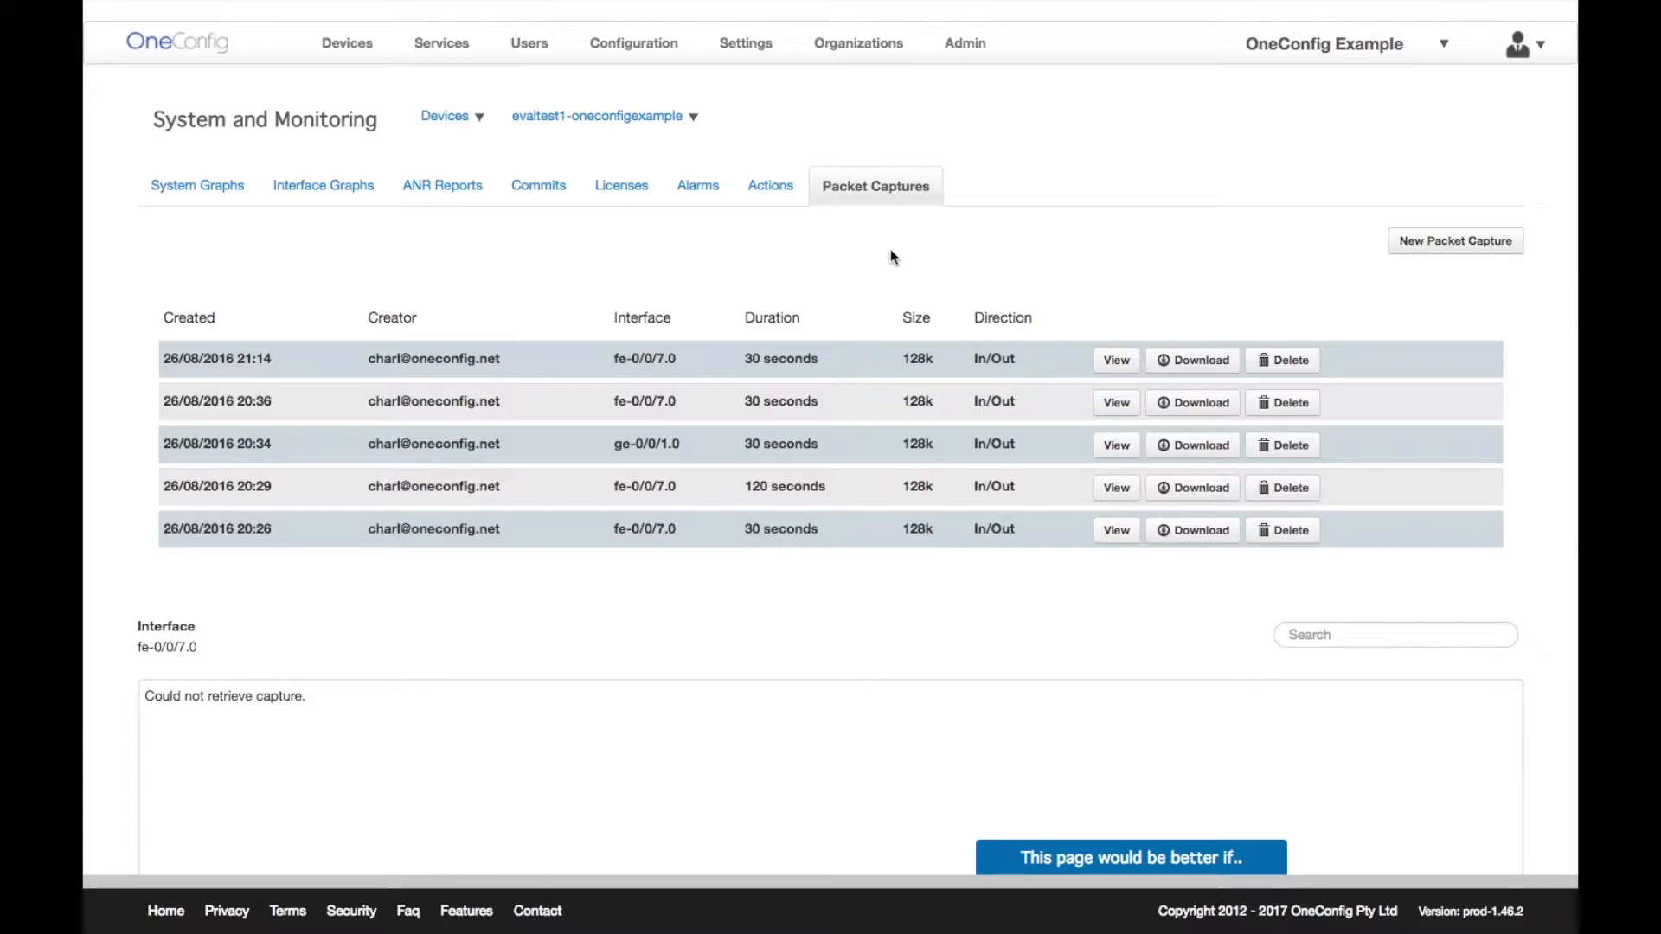
left_click(1424, 246)
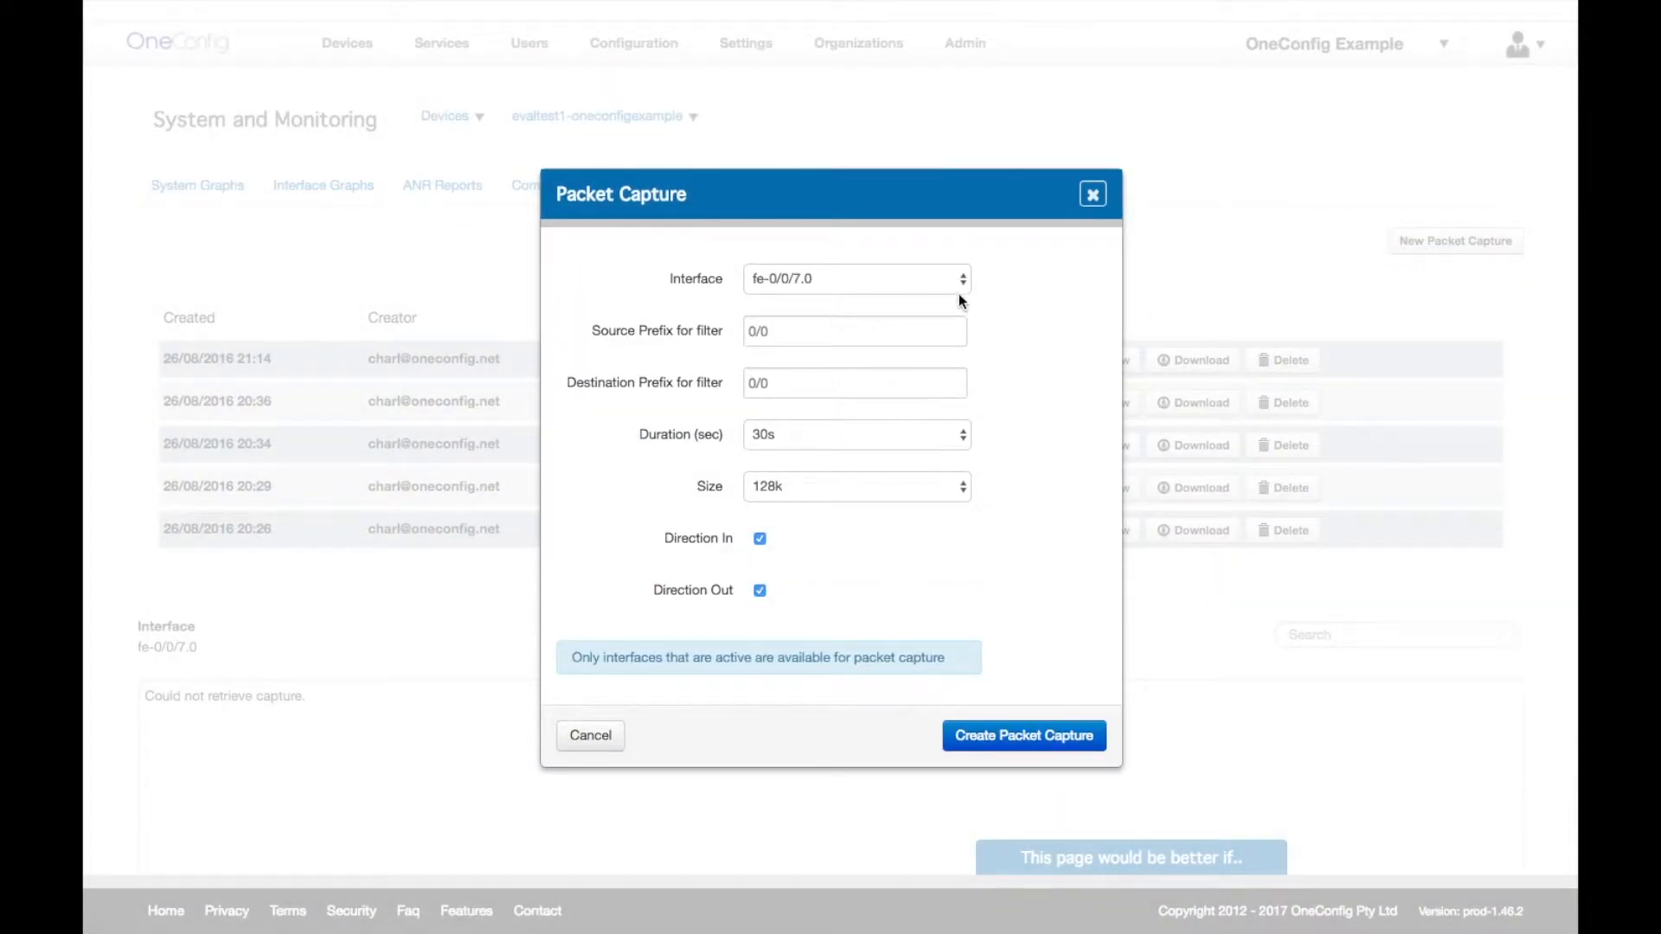
left_click(956, 288)
left_click(957, 283)
left_click(928, 329)
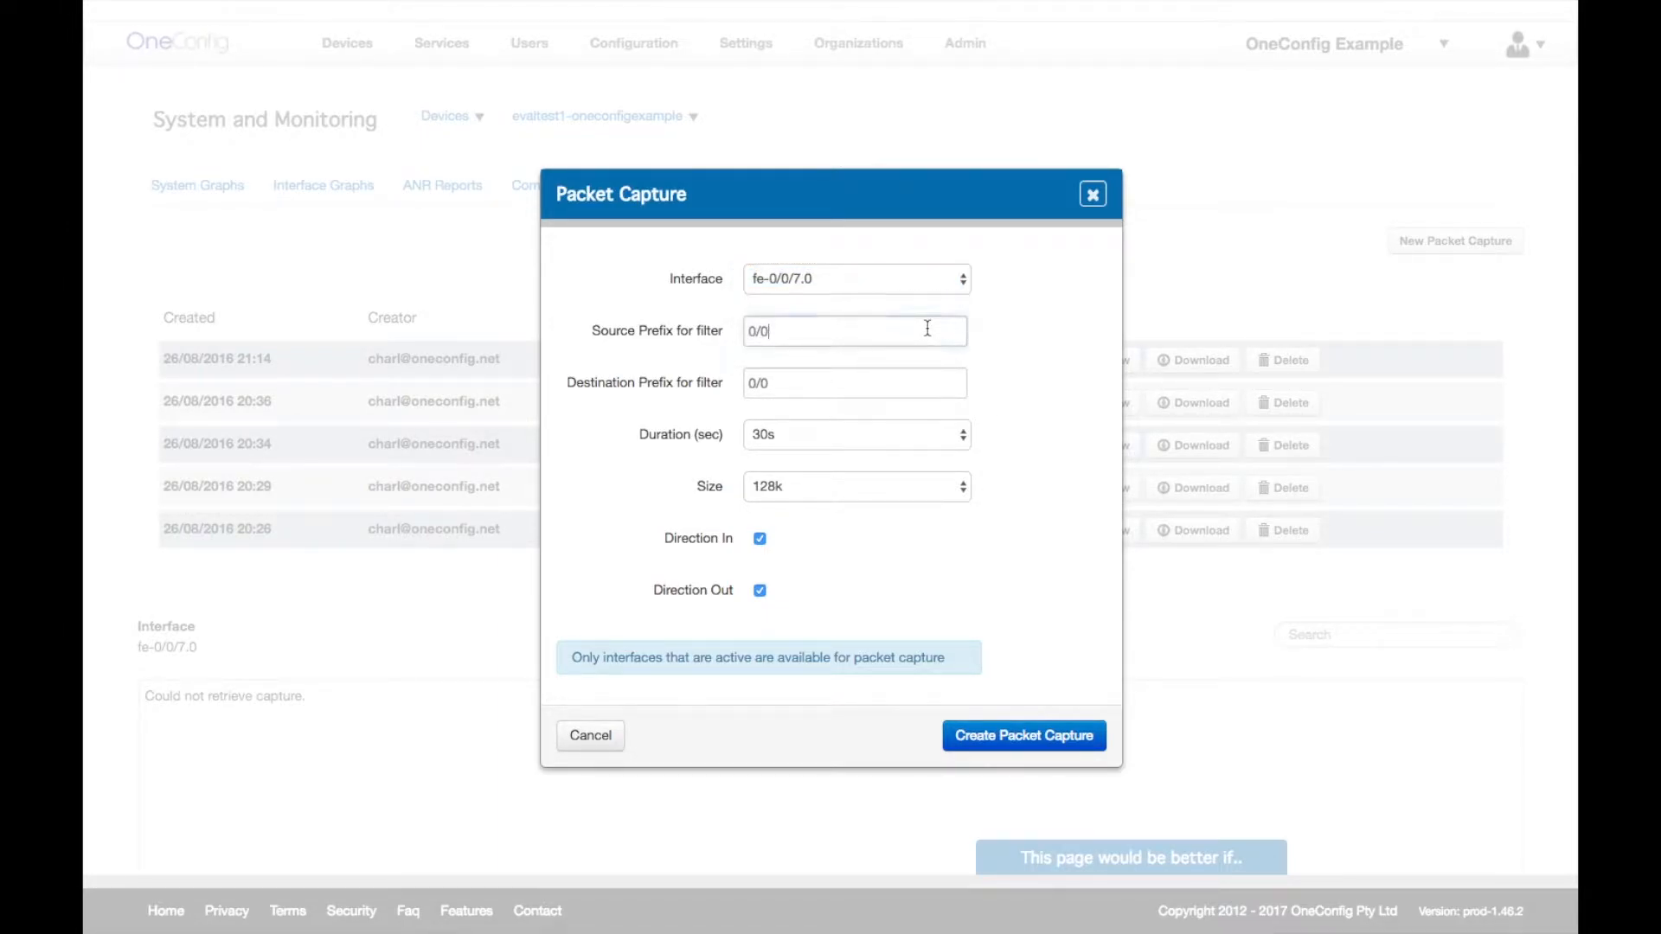
left_click(924, 446)
left_click(991, 463)
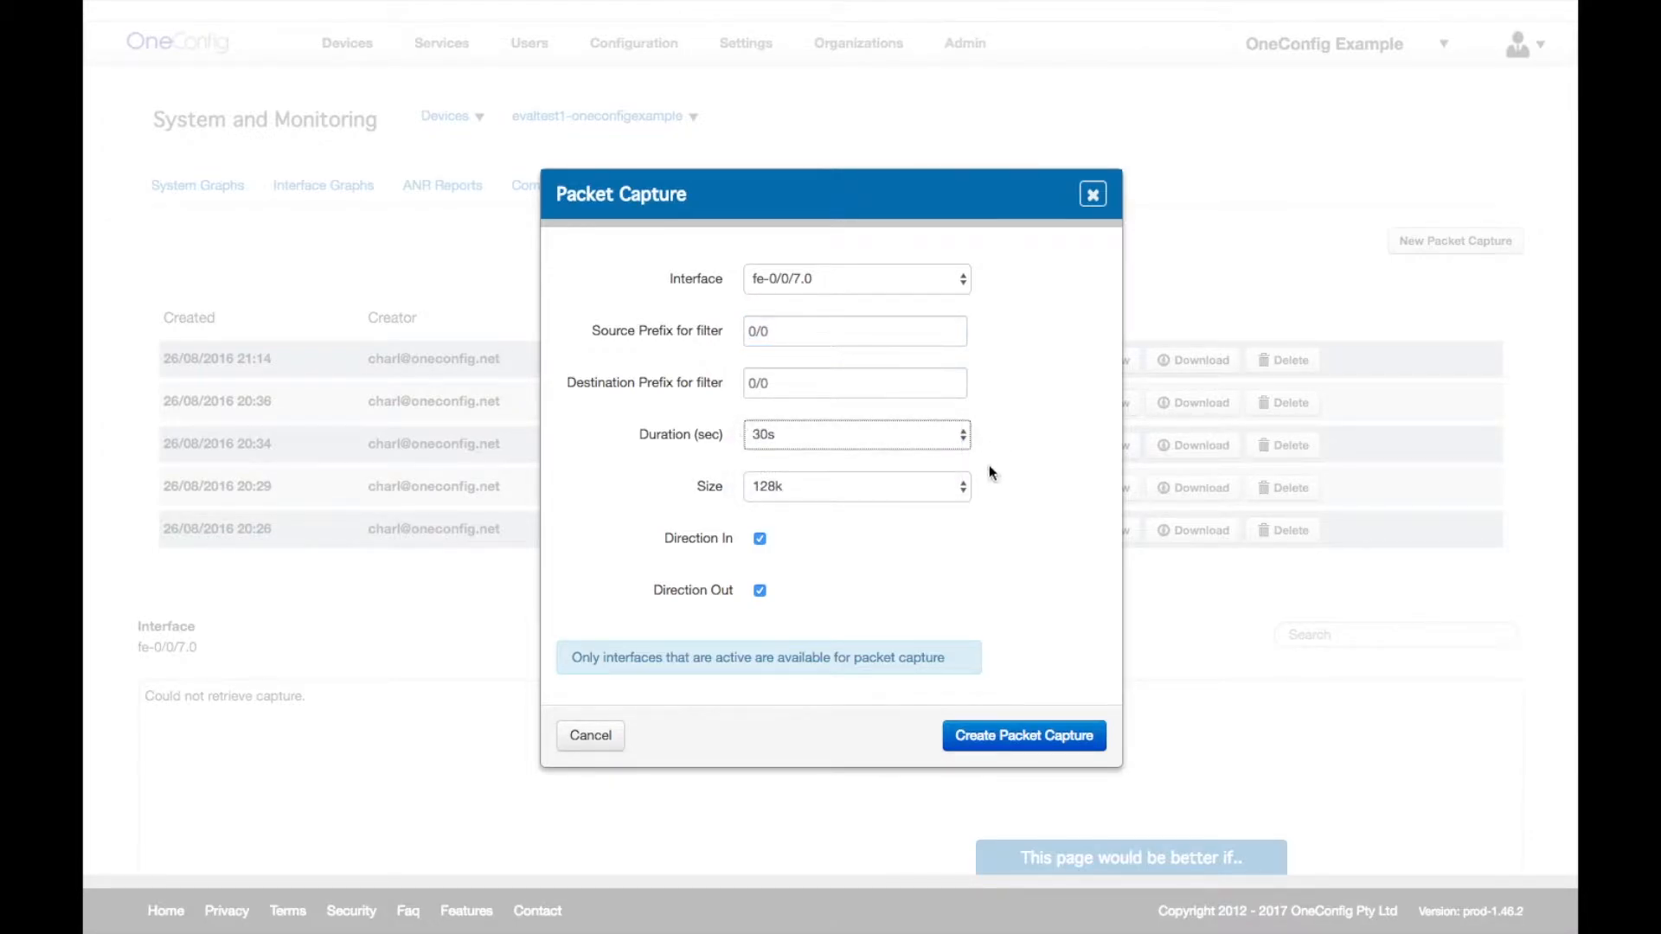
left_click(927, 490)
left_click(1003, 510)
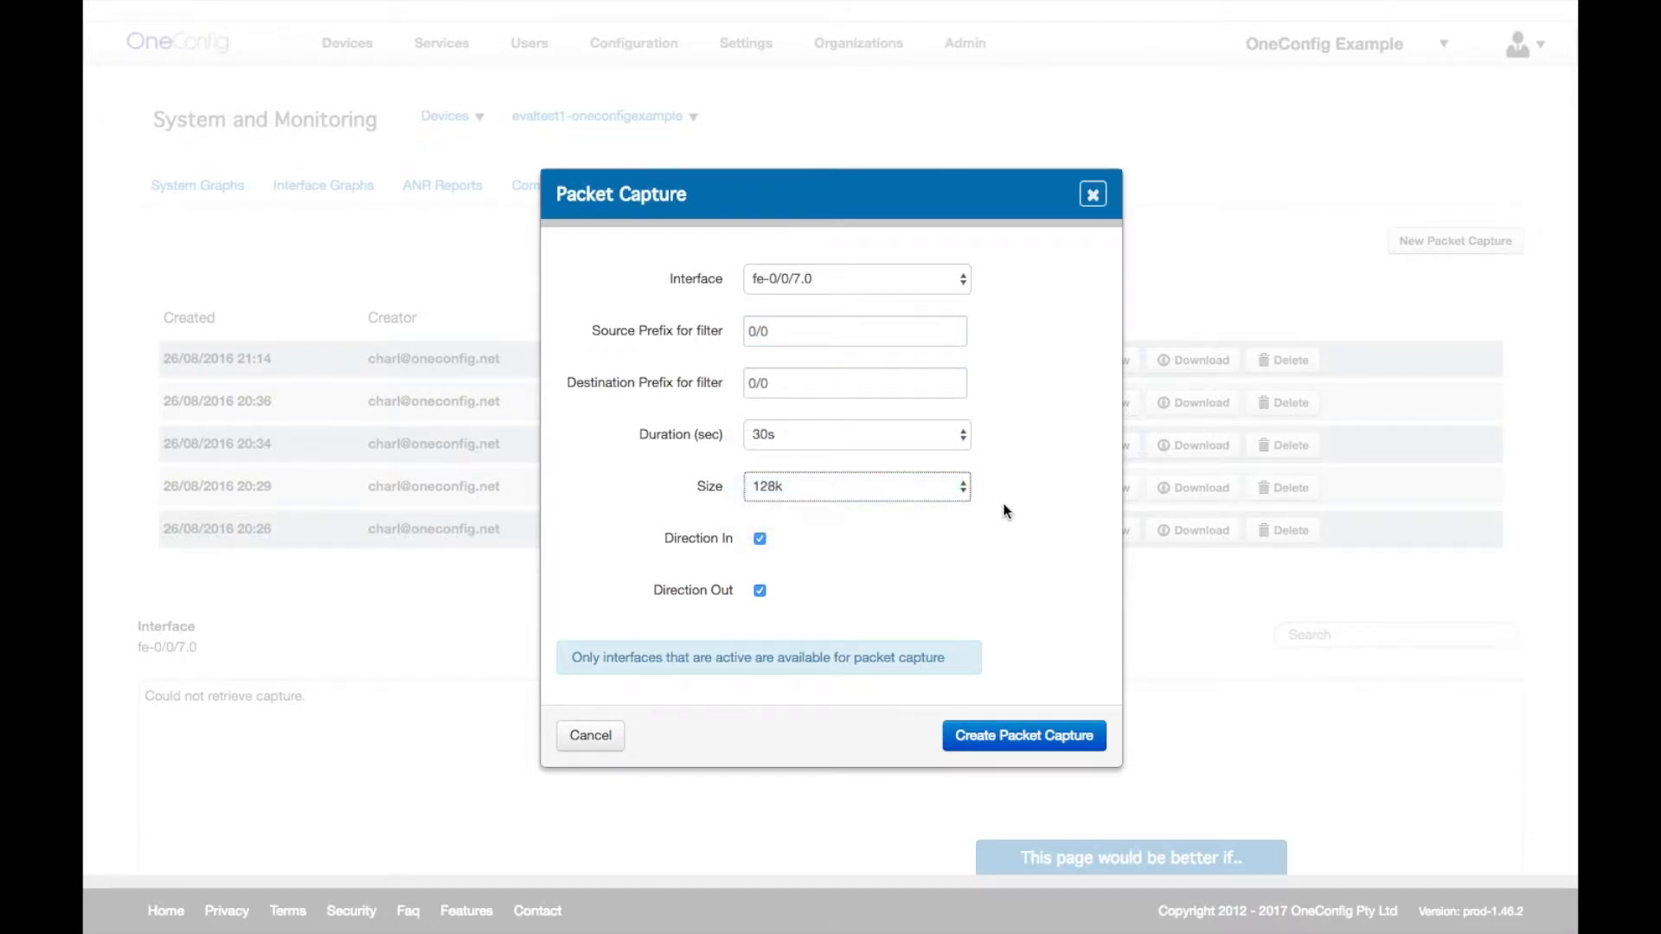
left_click(760, 592)
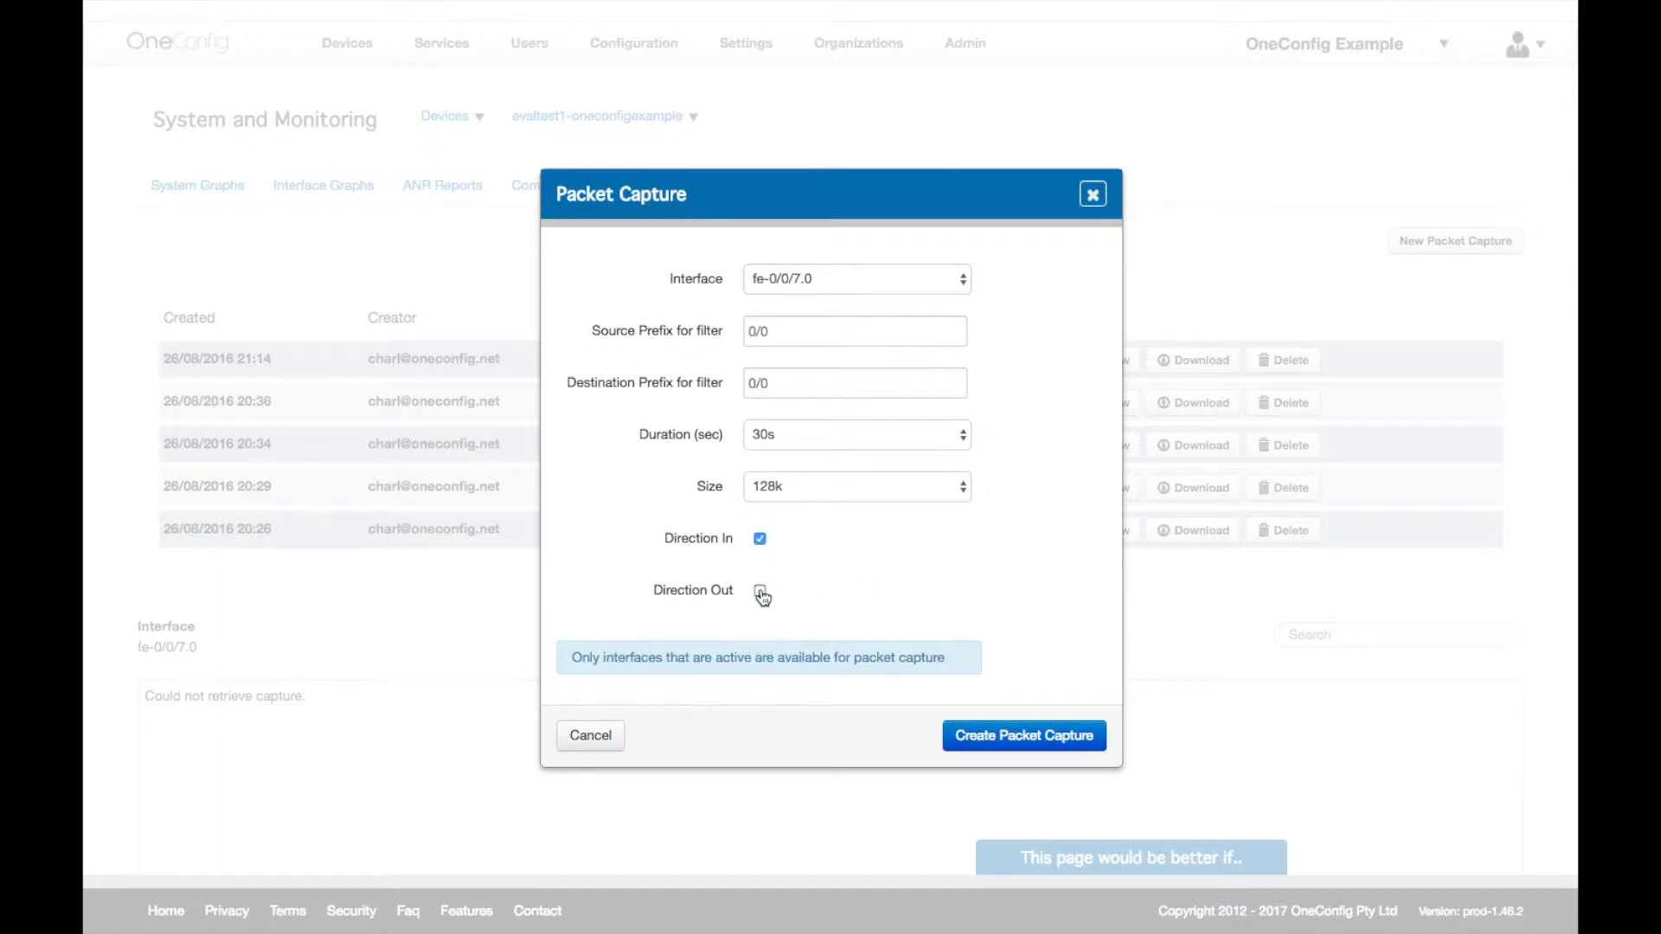
left_click(760, 592)
left_click(1092, 195)
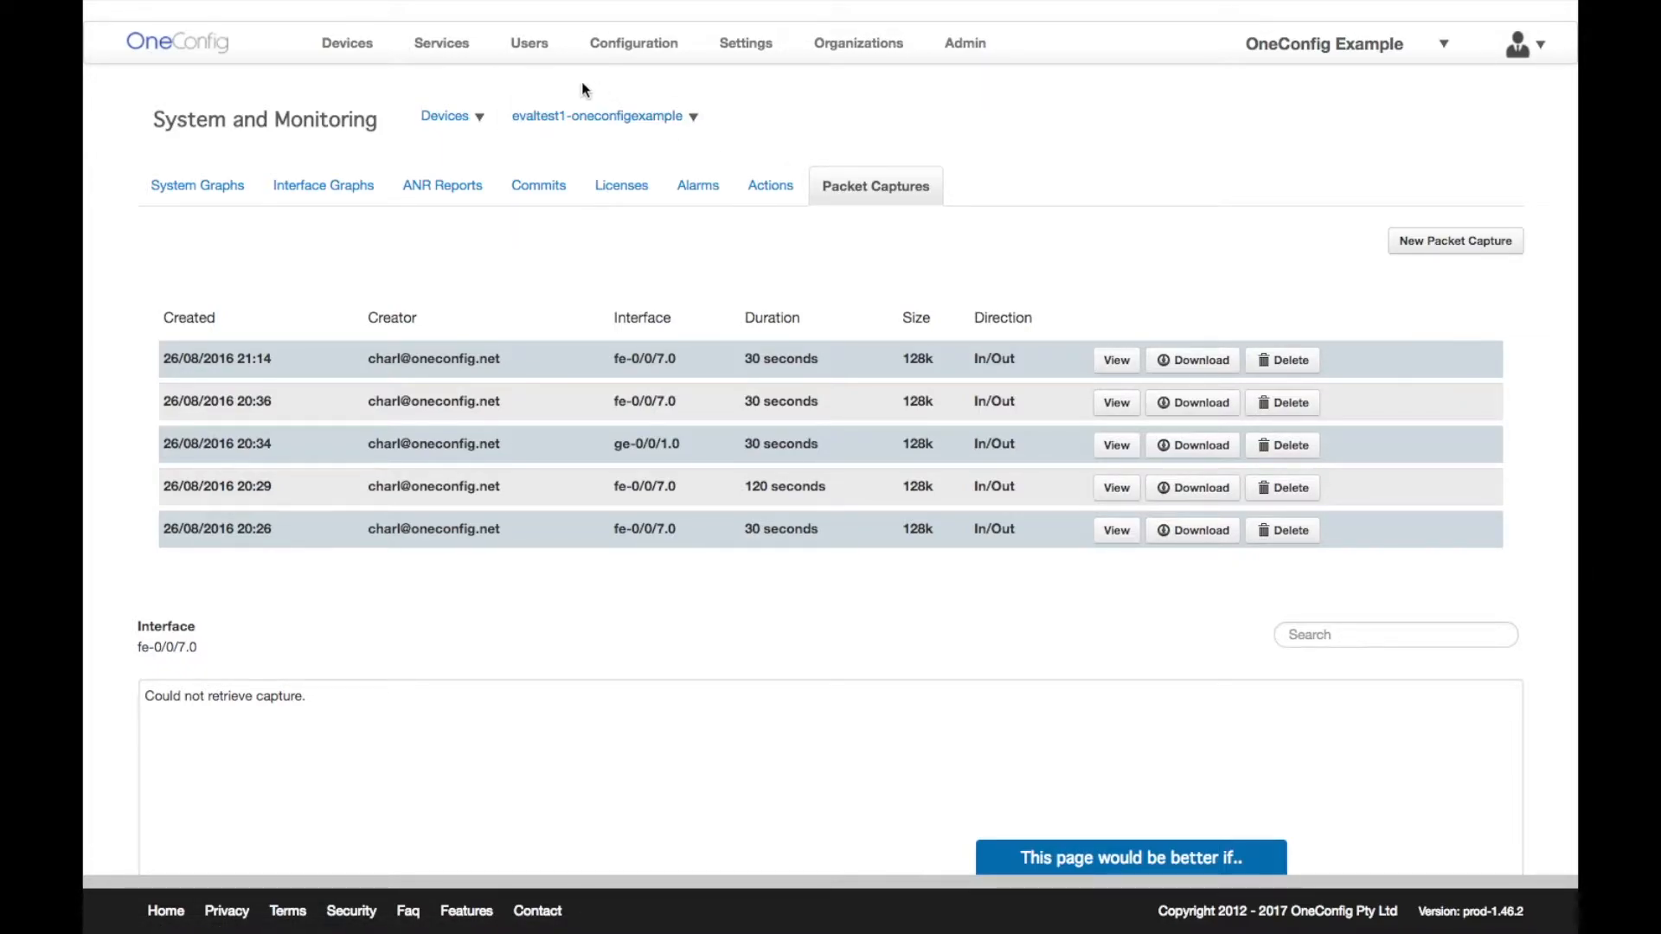
- Show the Users list, check the New User role choices, and cancel without adding anyone
left_click(534, 50)
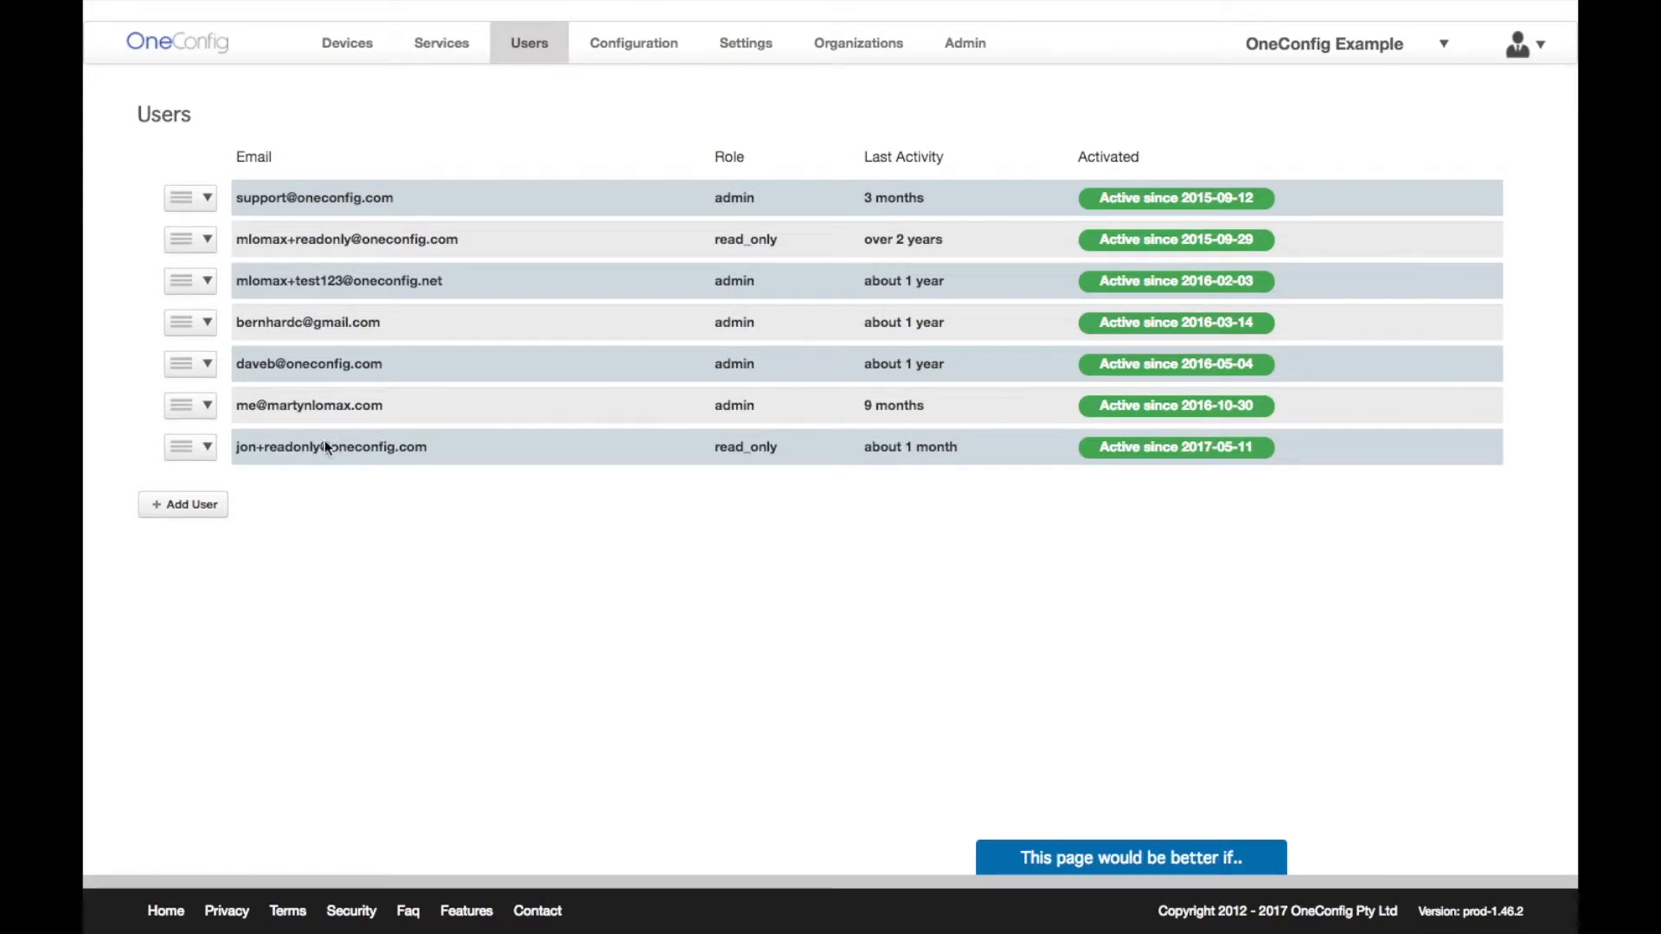
left_click(208, 507)
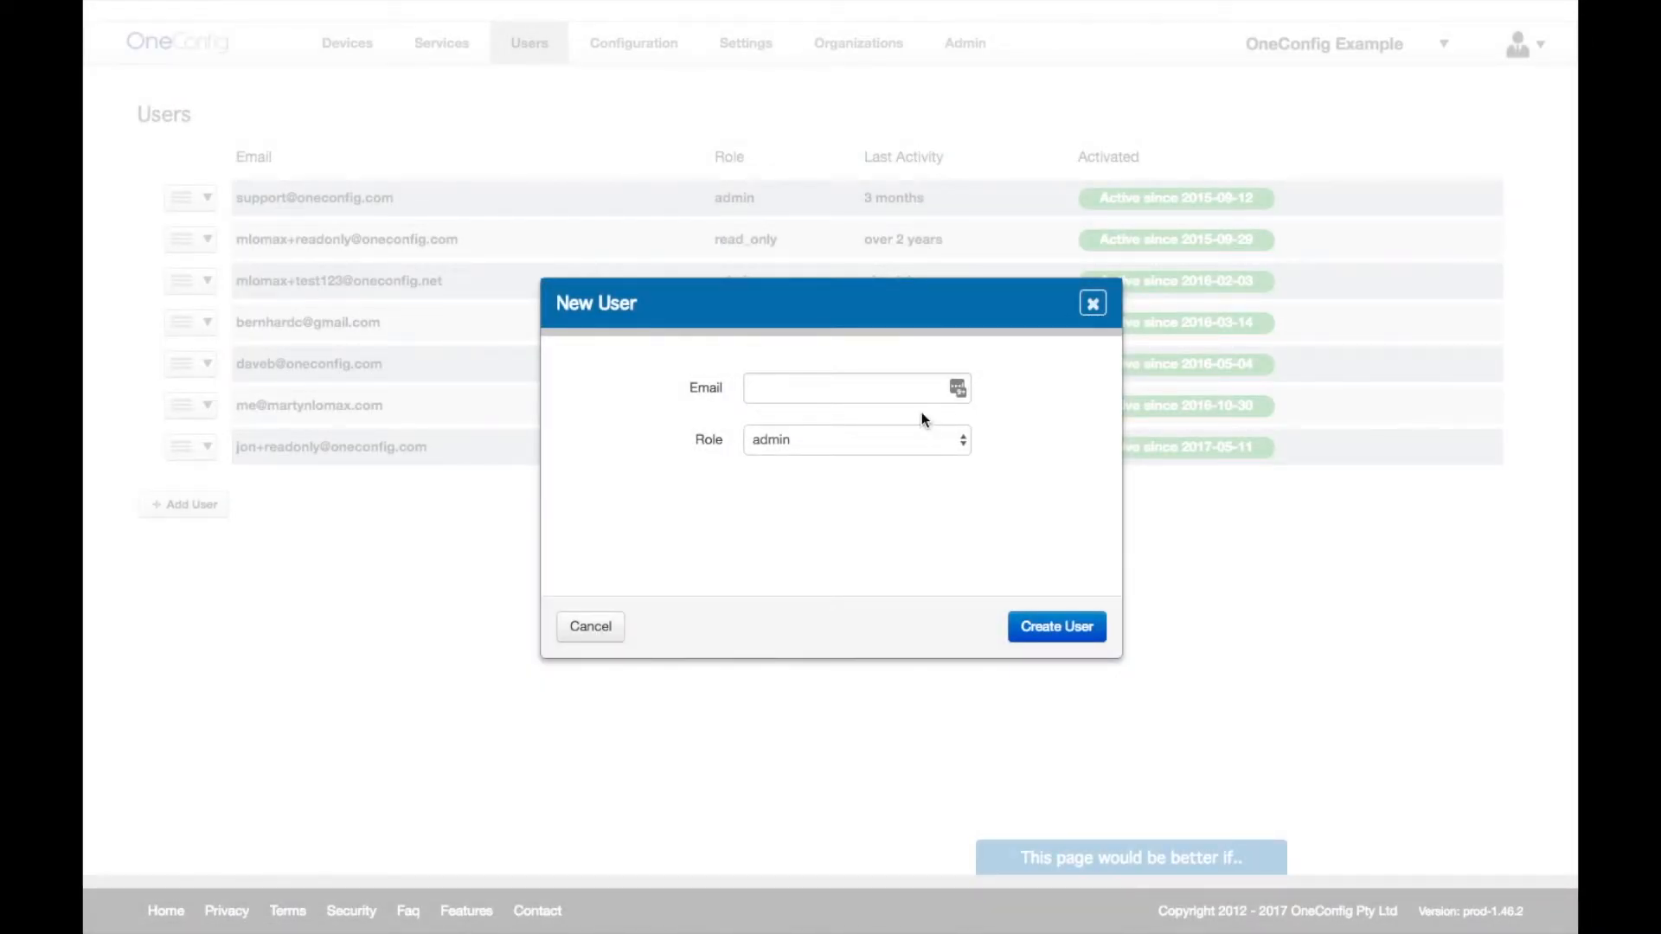
left_click(922, 439)
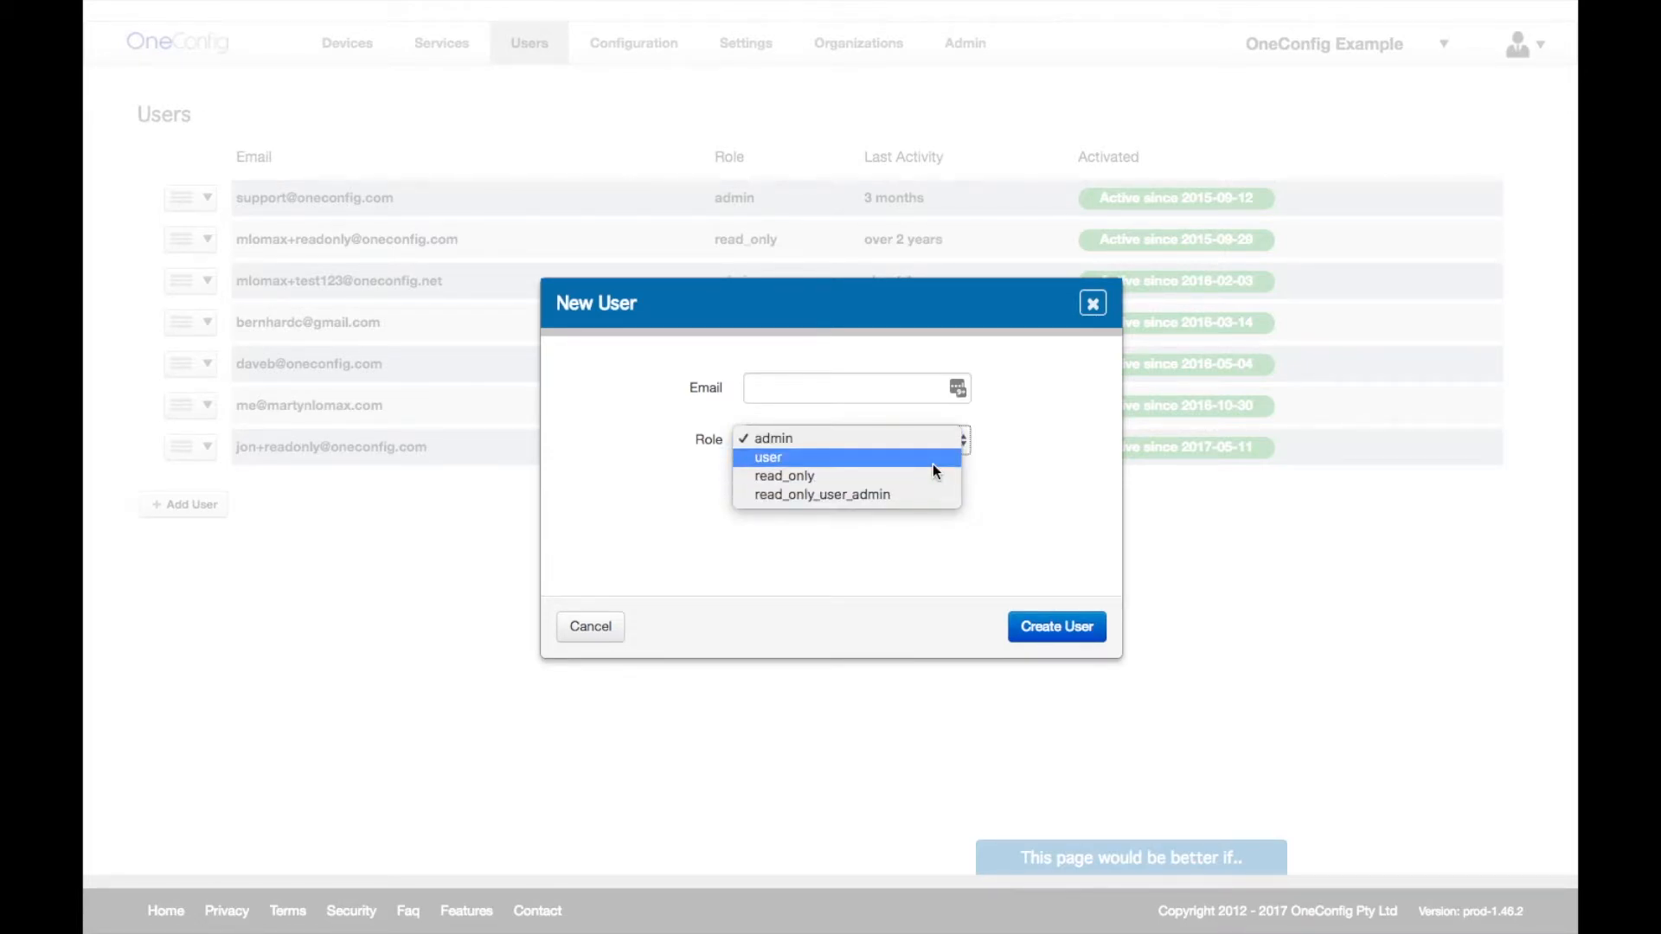
left_click(1093, 305)
left_click(1094, 306)
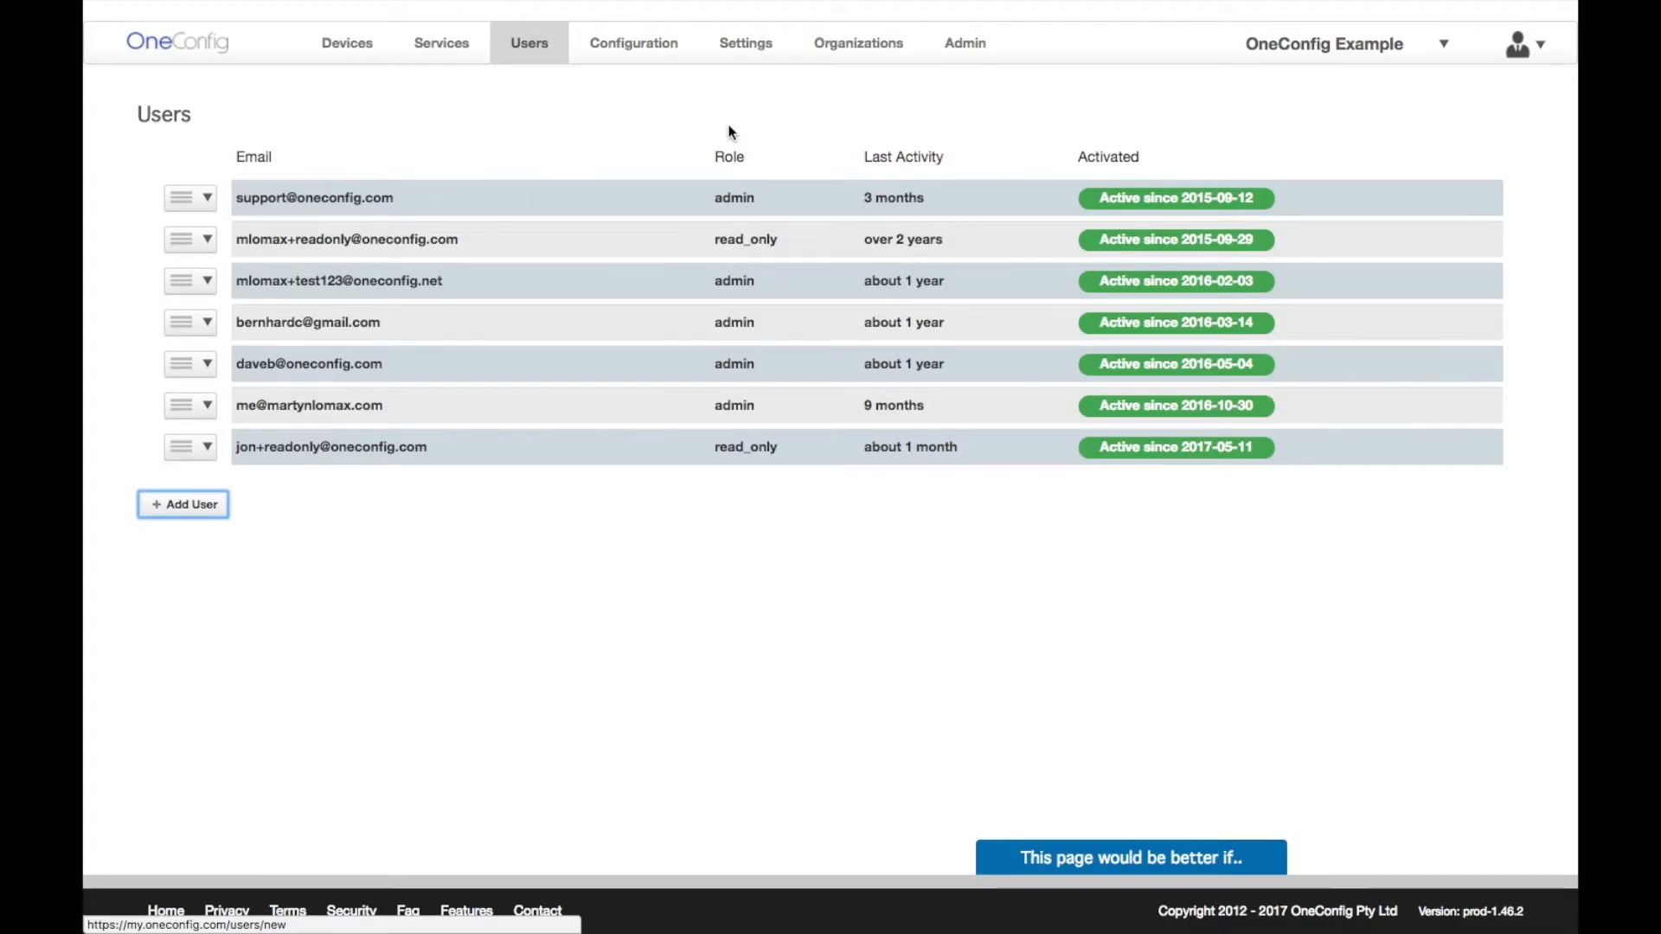
- Create a Set Commands bulk update containing 'set system name server 8.8.8.8'
left_click(664, 53)
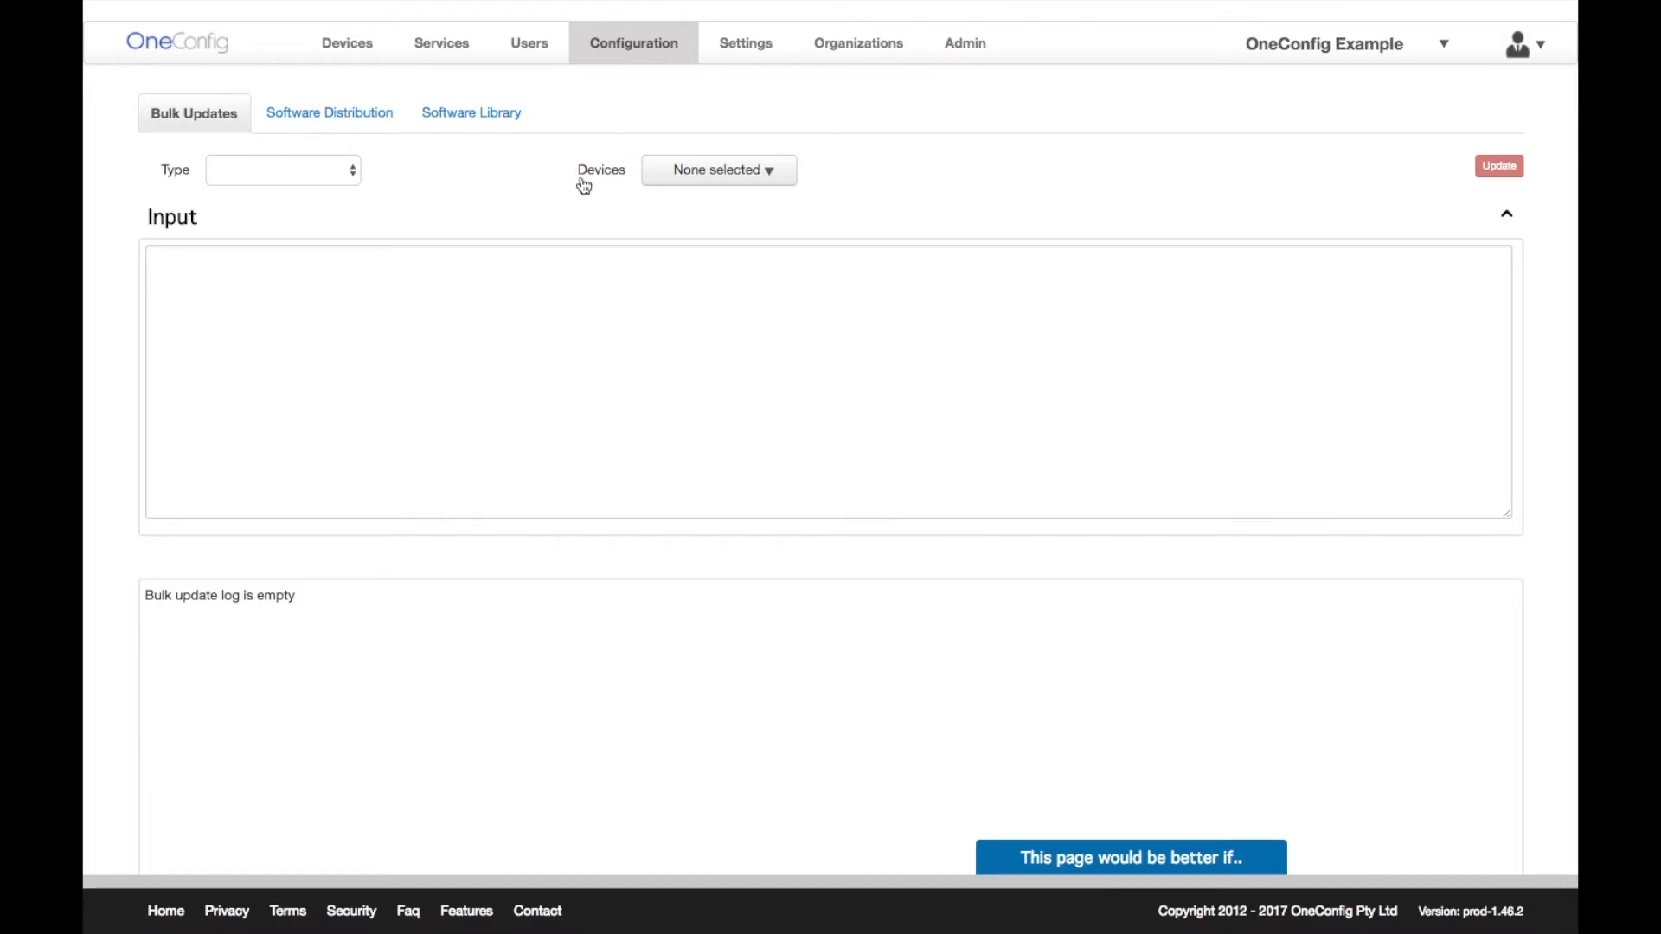
left_click(353, 179)
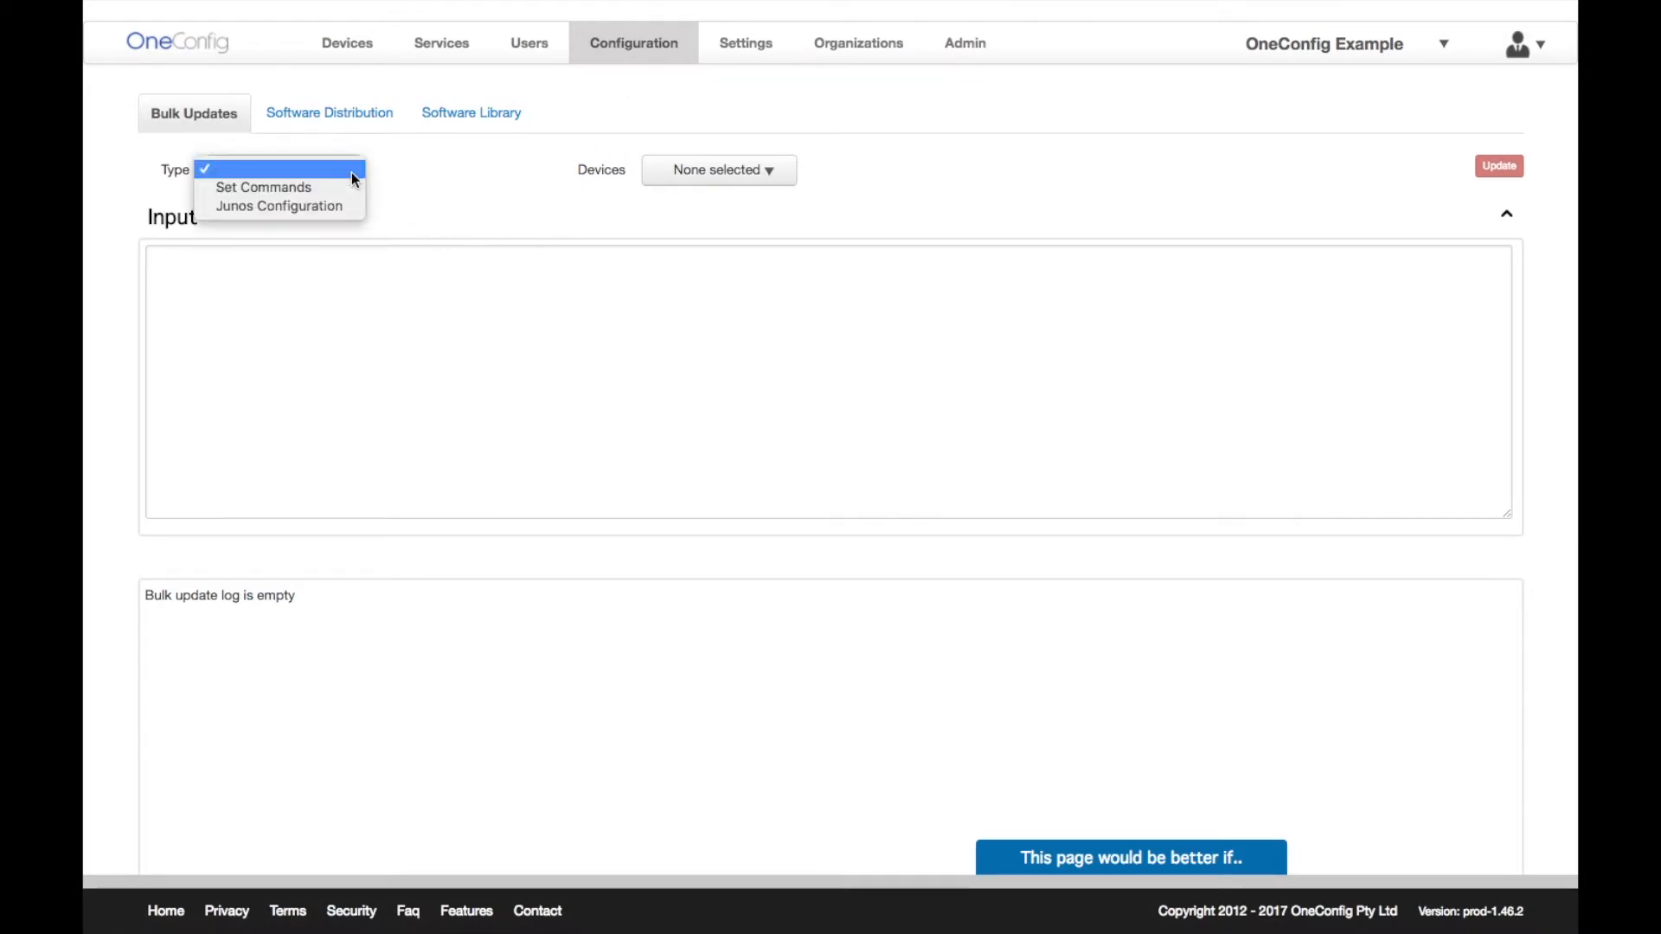
left_click(352, 187)
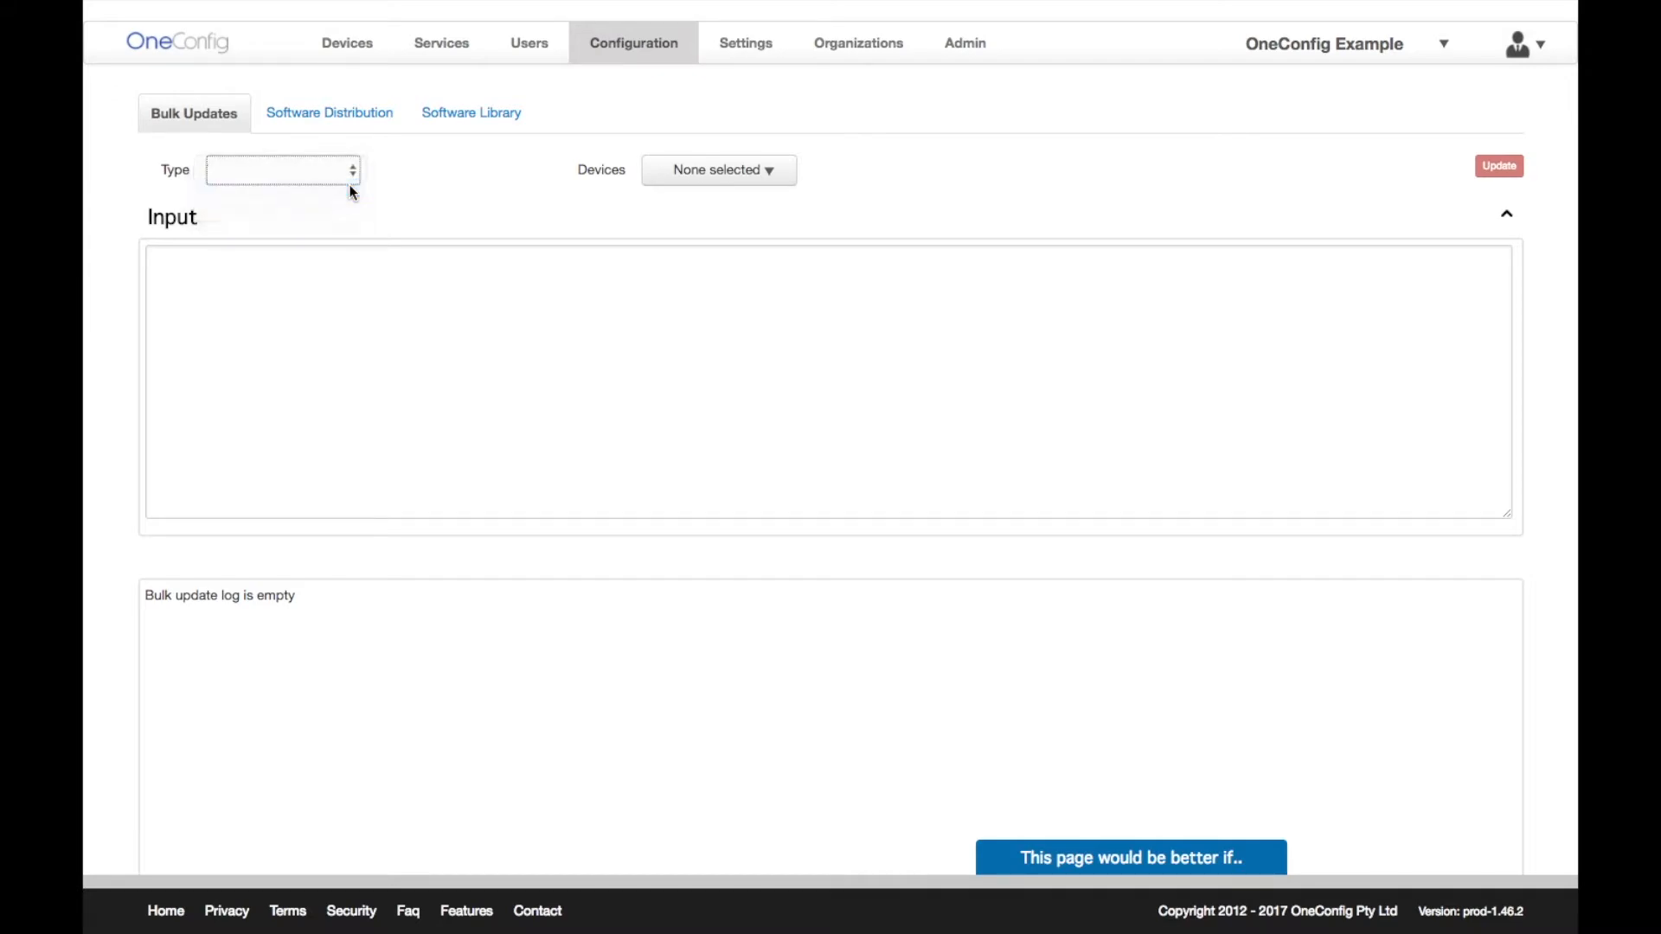
left_click(334, 278)
type("set ")
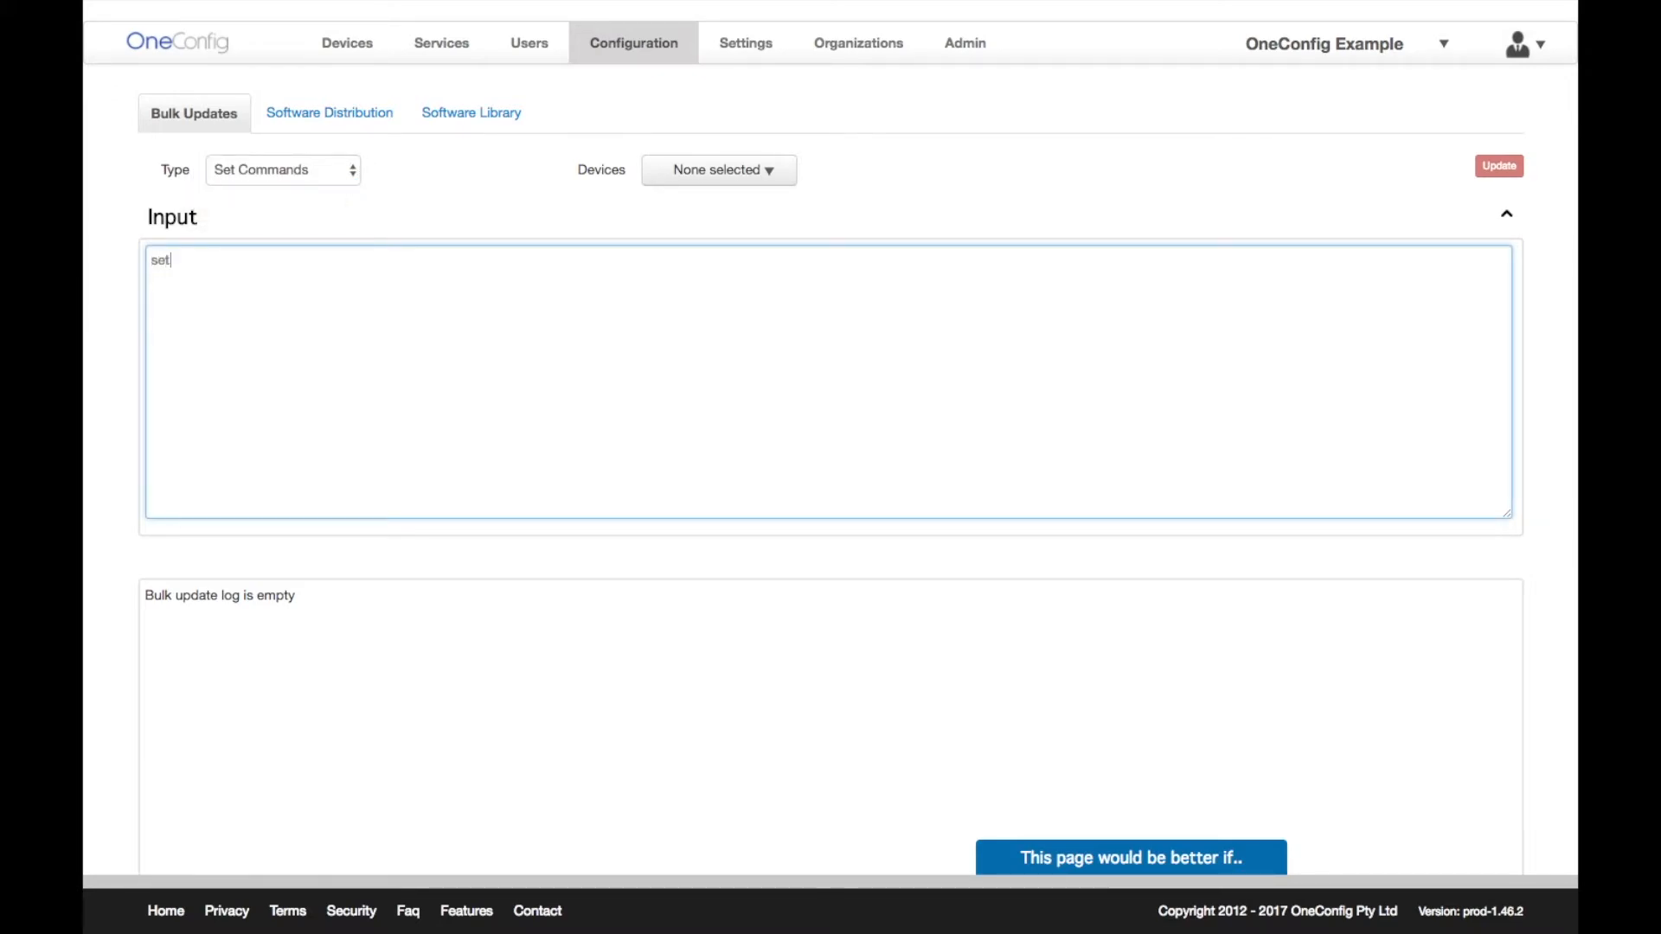
type("system name server 8.8.8.8")
- Select all nine devices as update targets, then return to the Devices overview
left_click(716, 177)
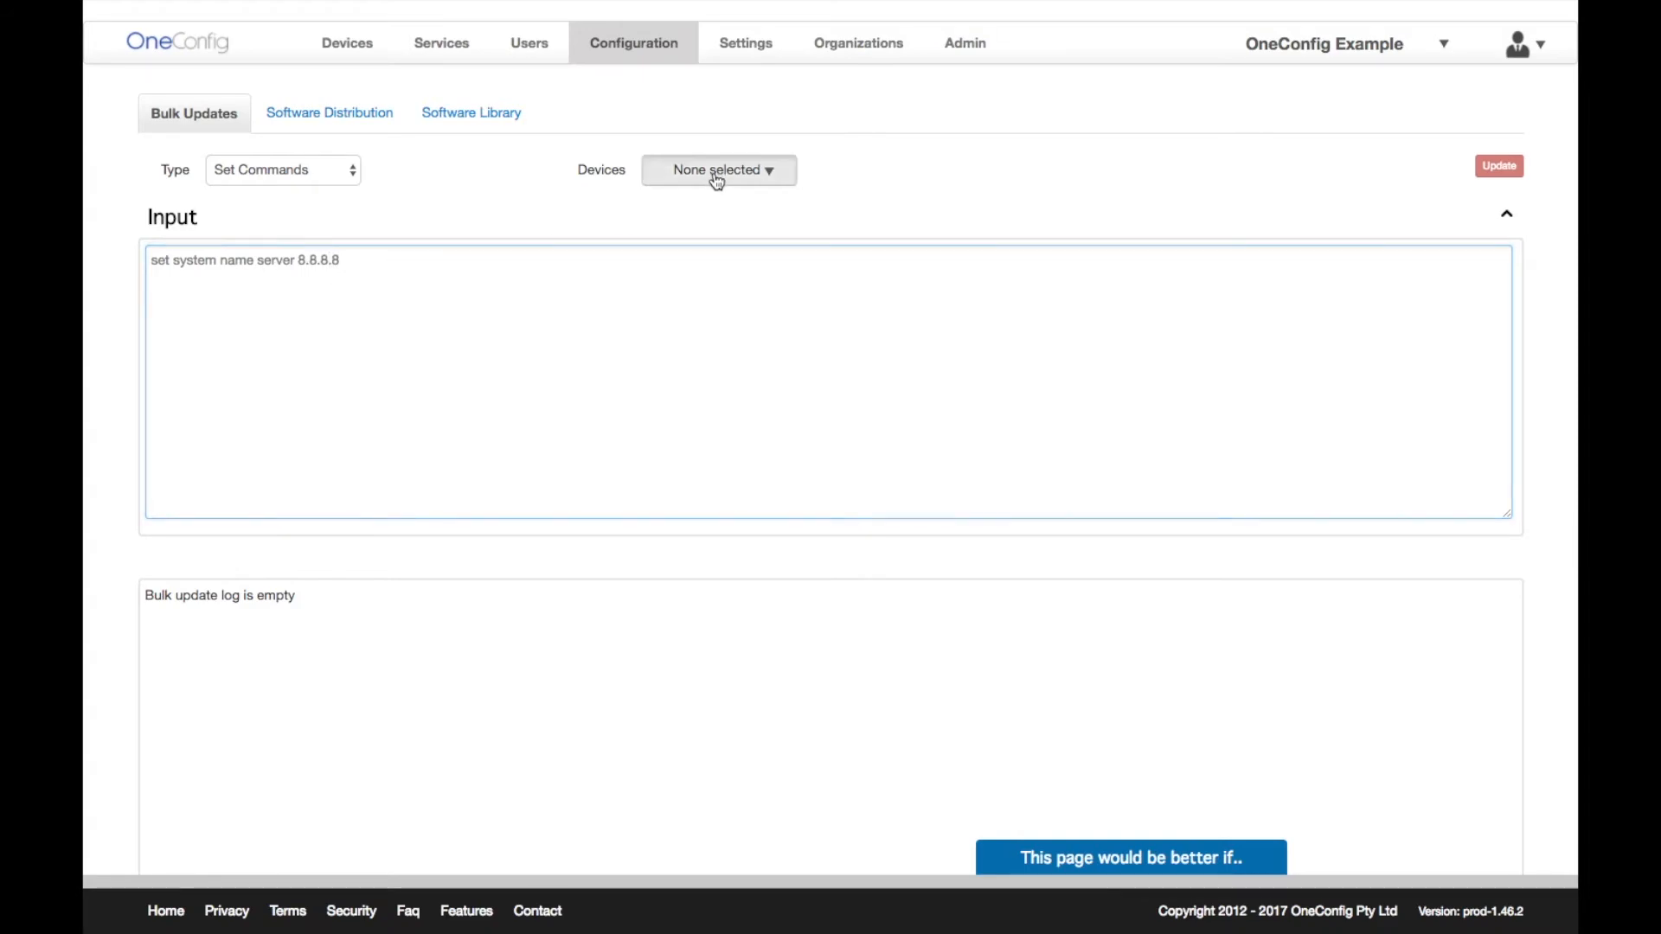
left_click(697, 216)
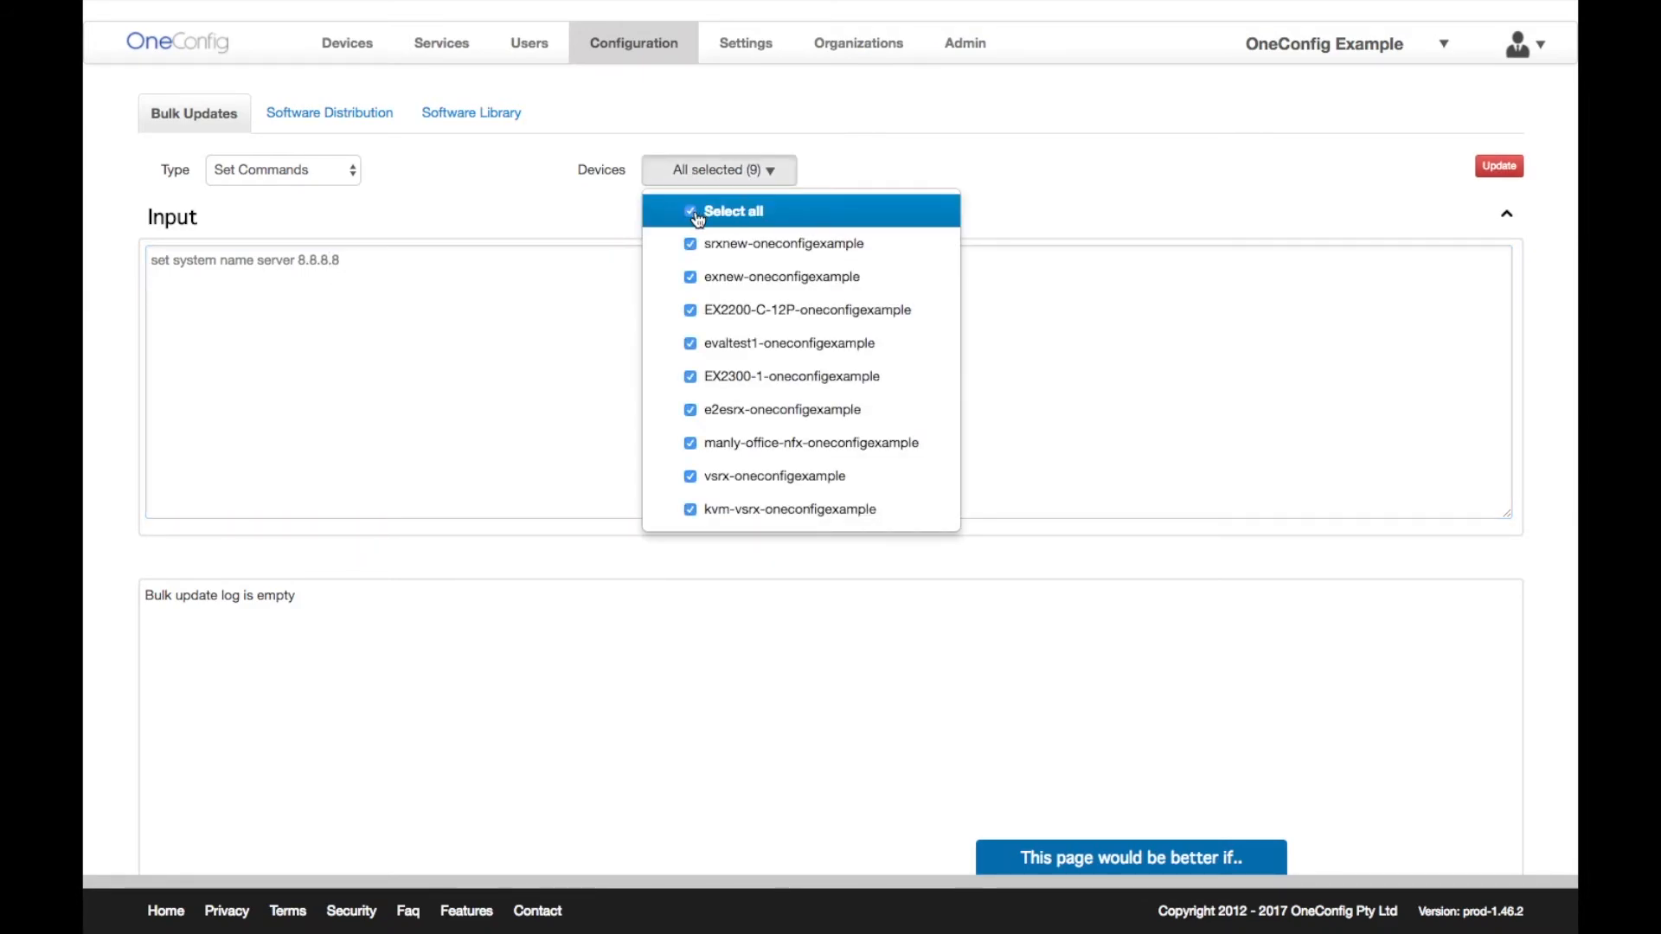
left_click(616, 294)
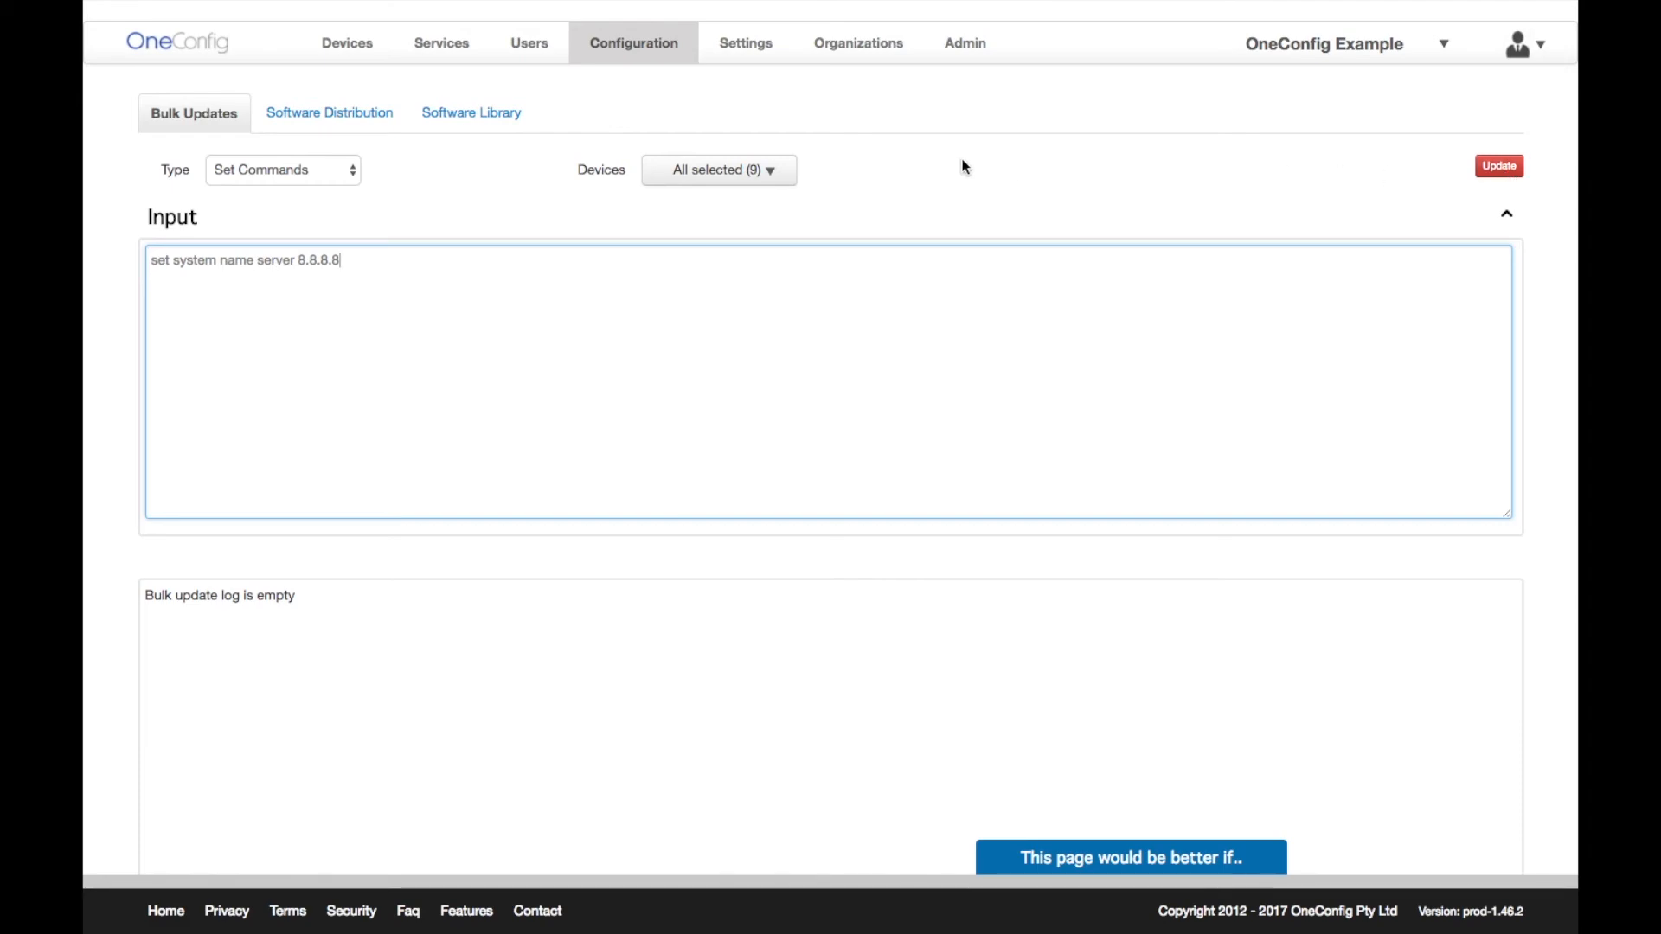
left_click(348, 56)
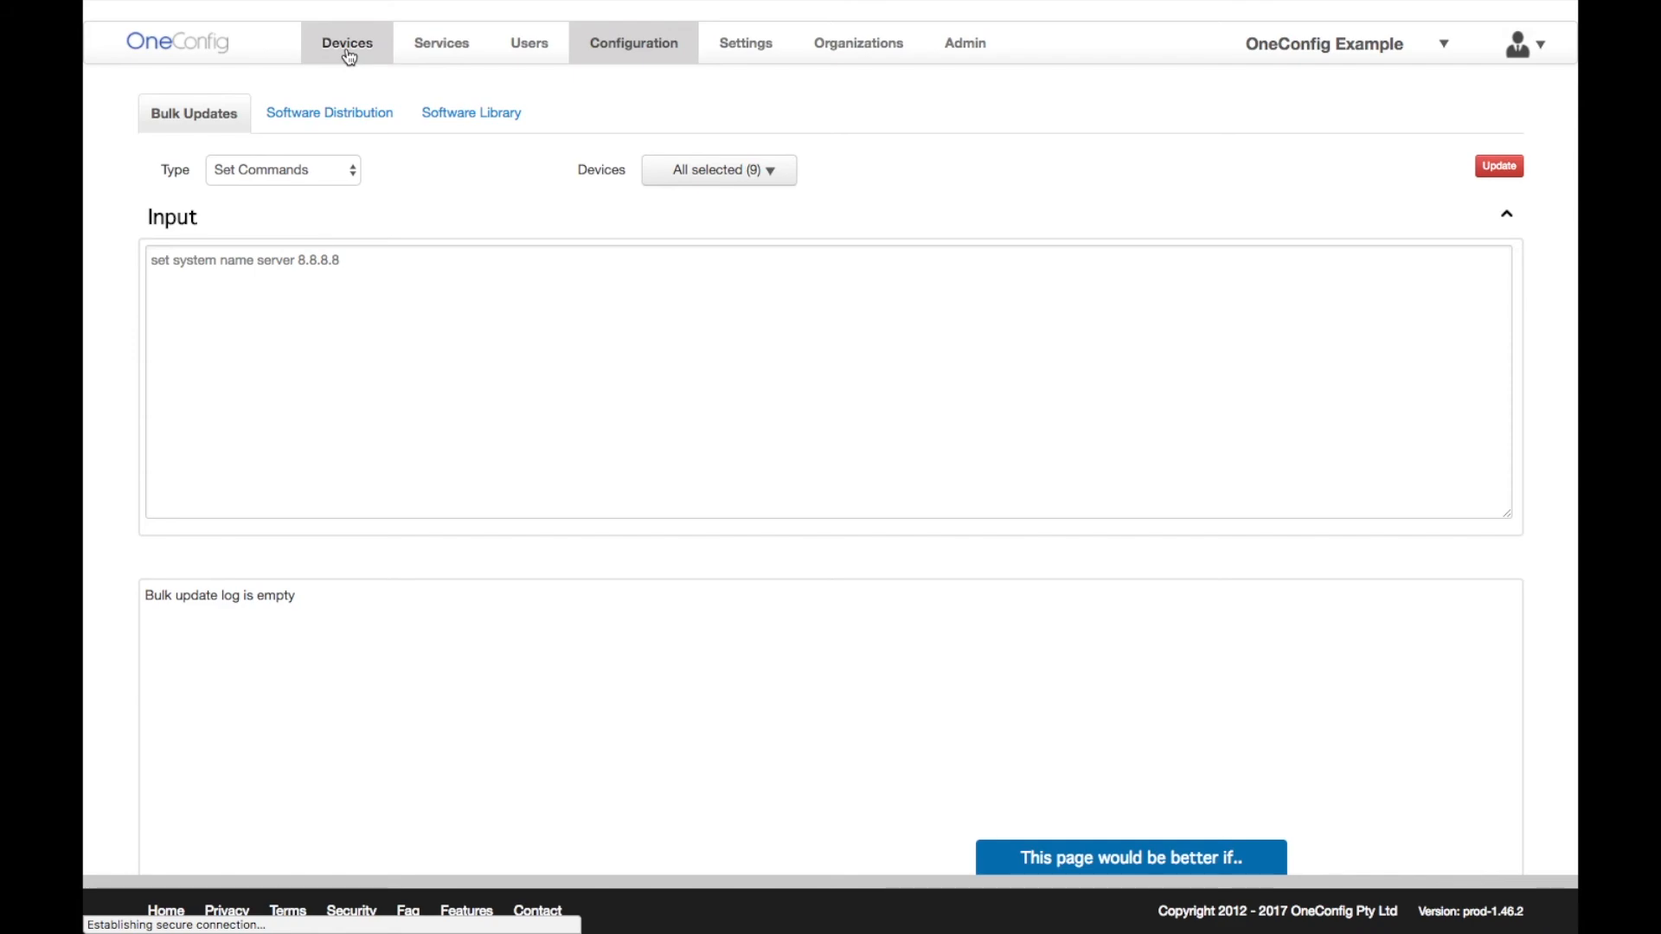